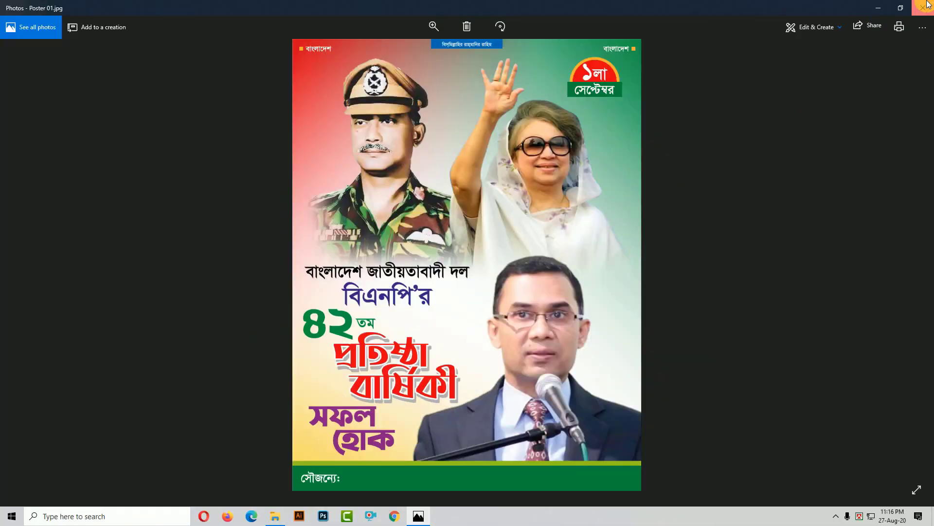
# Close the poster preview and create a new 17 × 22 inch RGB document at 300 pixels/inch
pyautogui.click(928, 4)
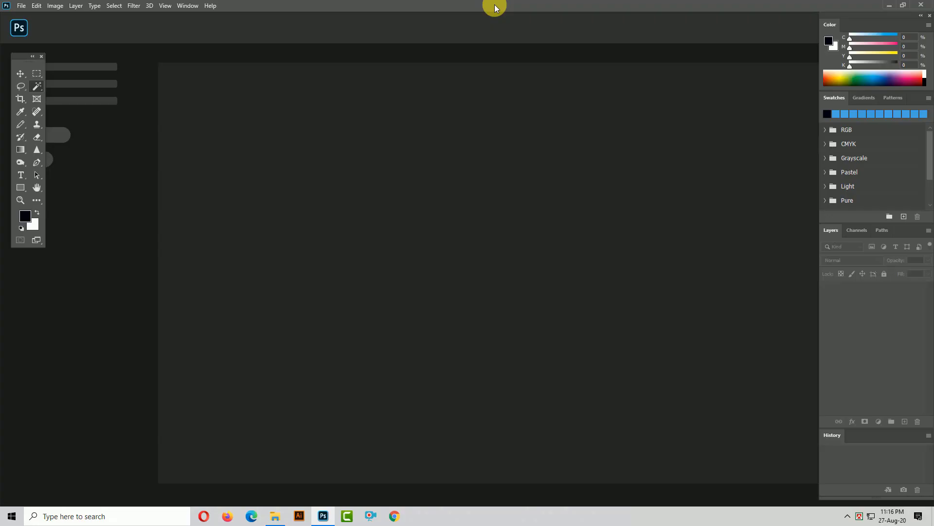
pyautogui.click(21, 5)
pyautogui.click(25, 15)
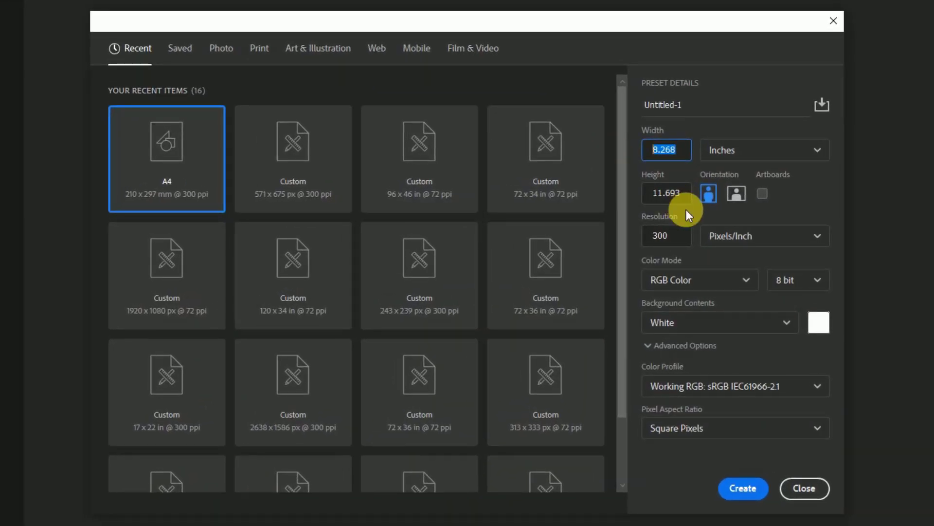
pyautogui.write('17')
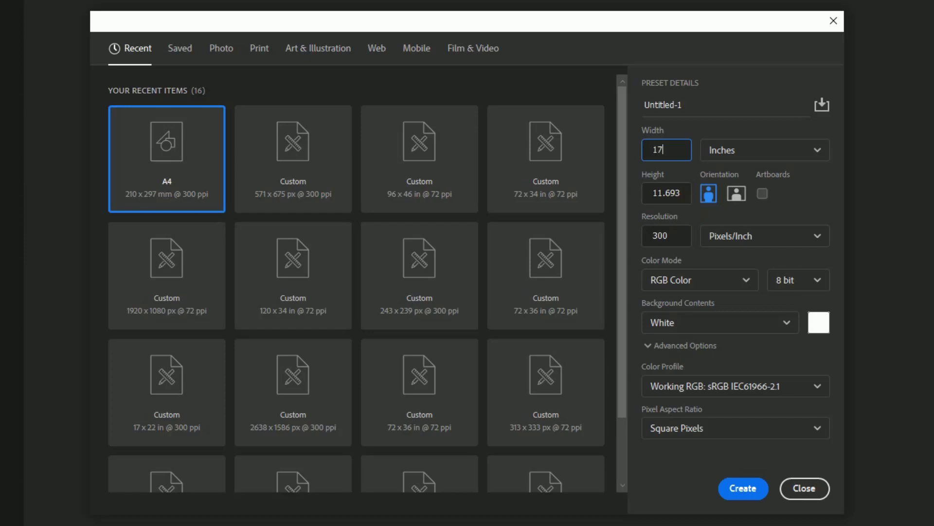
pyautogui.click(665, 195)
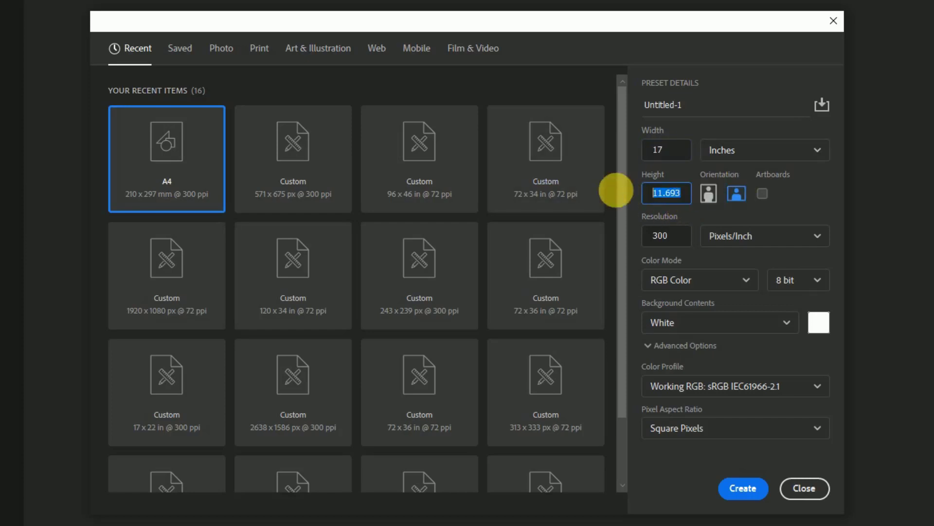
pyautogui.write('22')
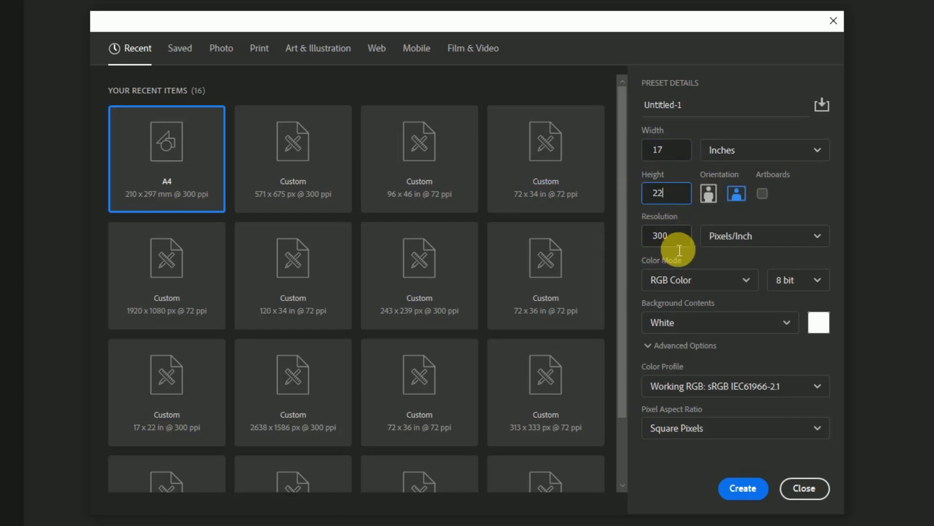
pyautogui.click(744, 487)
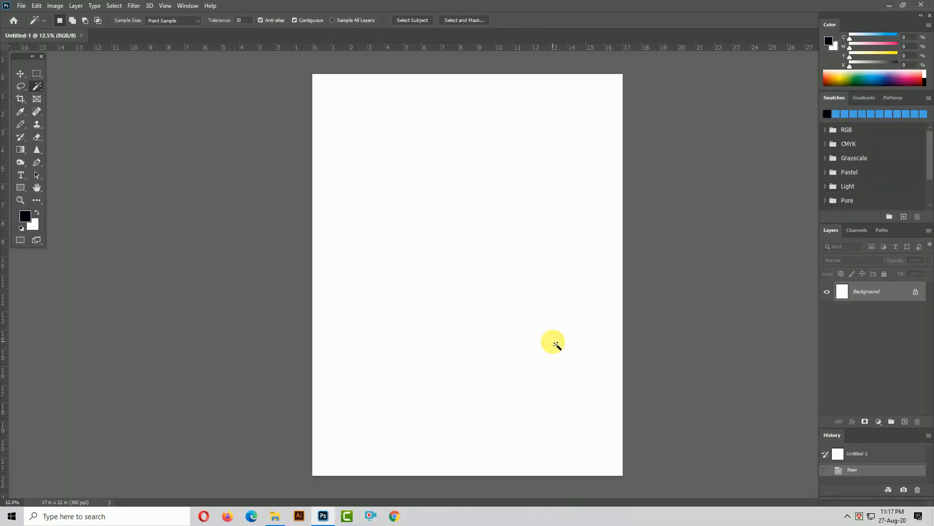
pyautogui.click(267, 525)
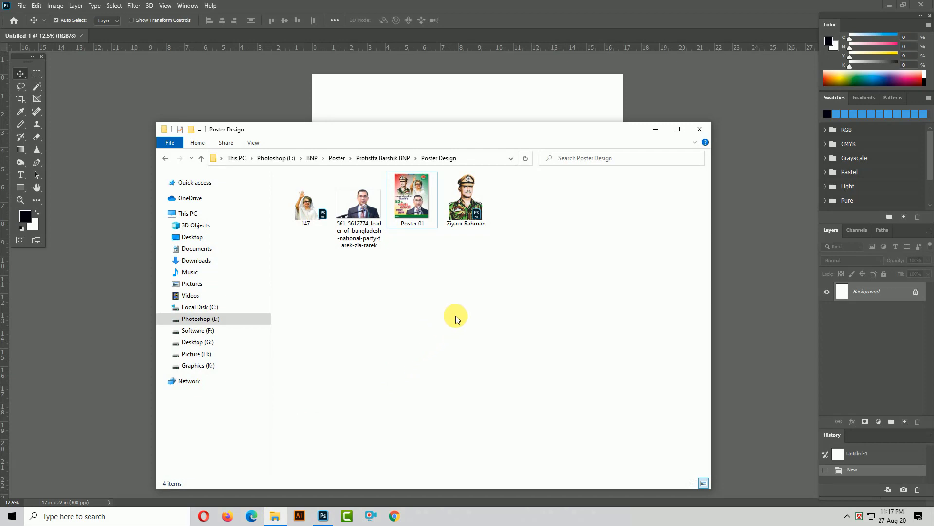
pyautogui.moveTo(466, 200); pyautogui.dragTo(518, 7)
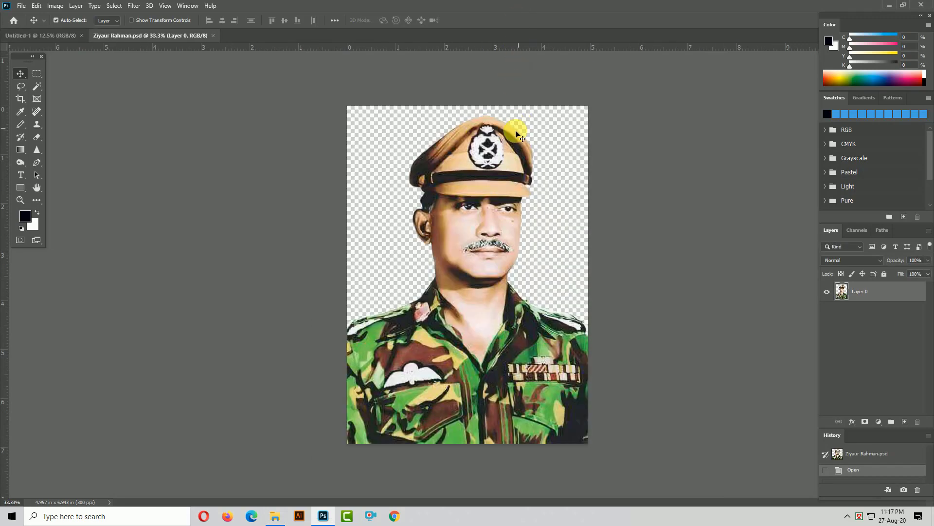
pyautogui.moveTo(485, 165); pyautogui.dragTo(458, 156)
pyautogui.moveTo(456, 191); pyautogui.dragTo(404, 209)
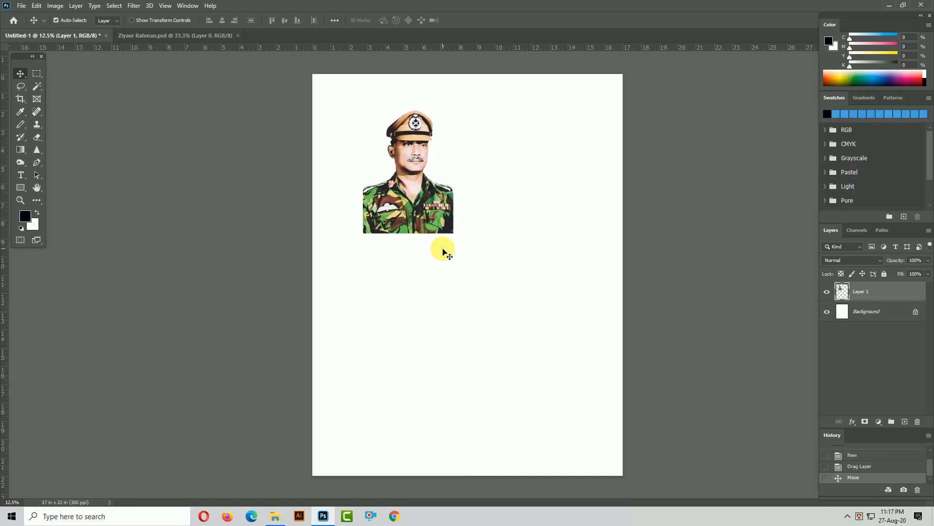
pyautogui.click(444, 252)
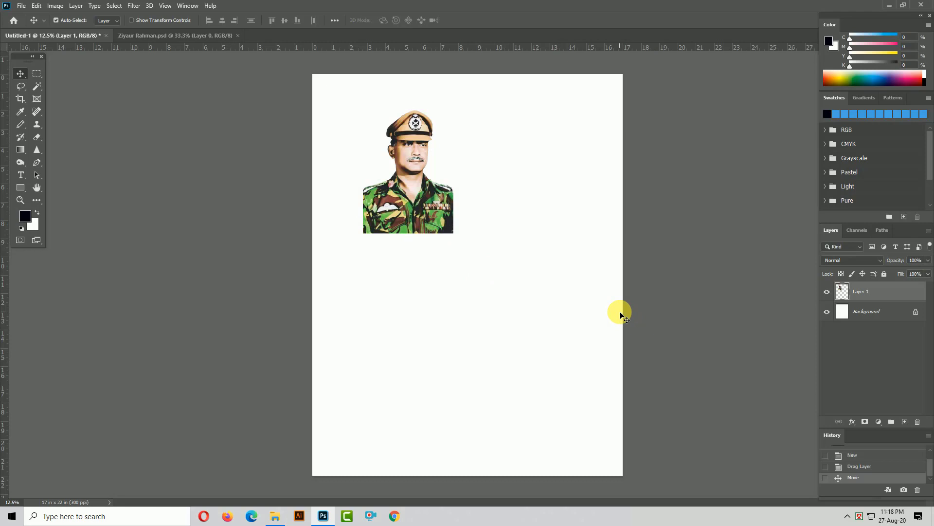
# Convert the locked Background into a regular layer named Layer 0
pyautogui.click(885, 312)
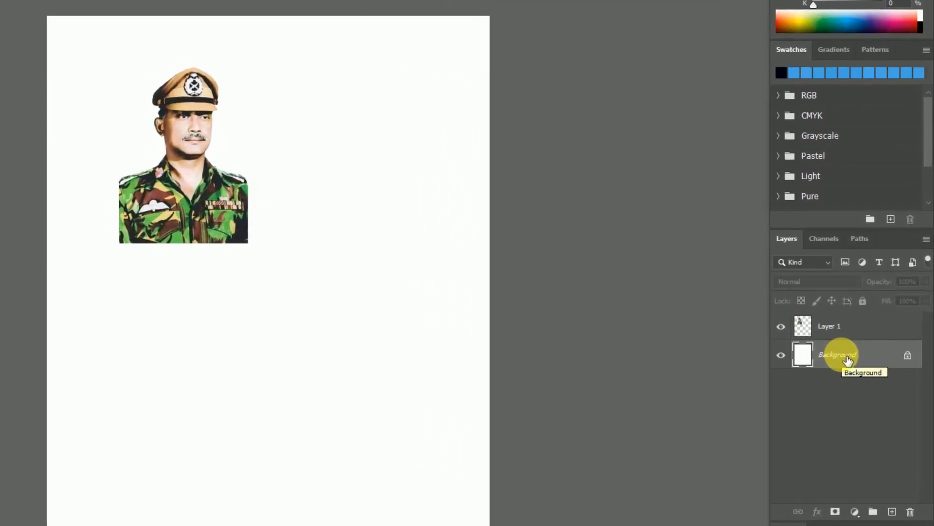
pyautogui.doubleClick(845, 362)
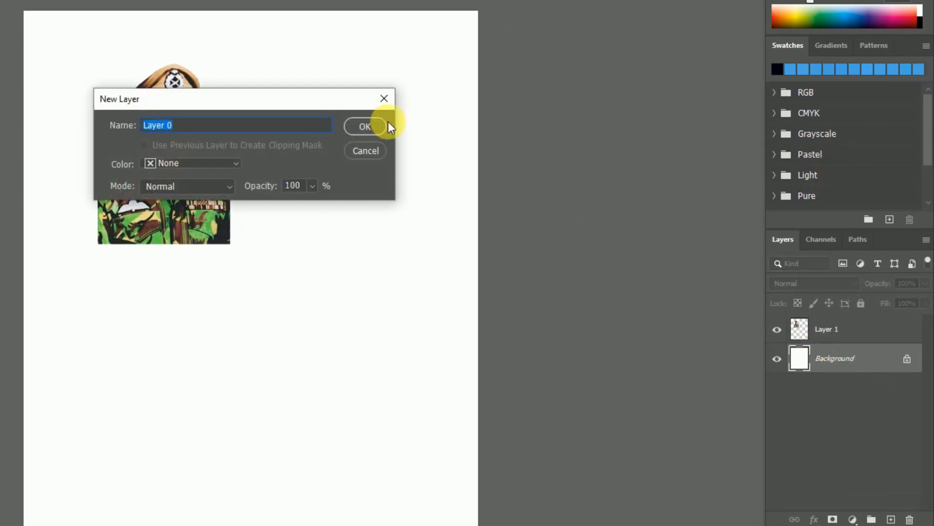
pyautogui.click(375, 126)
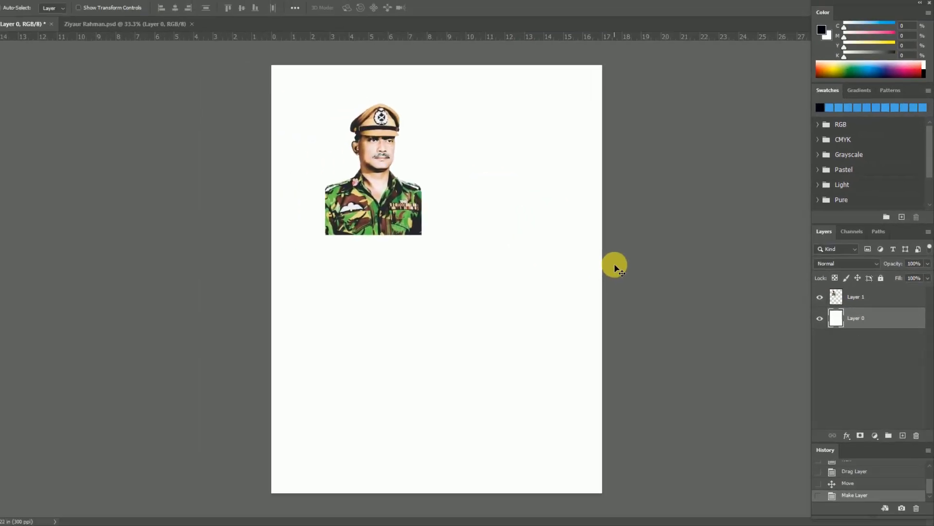
# Place a vertical guide at the horizontal centre of the page, using Layer 0's transform box as reference
pyautogui.hotkey('ctrl', 't')
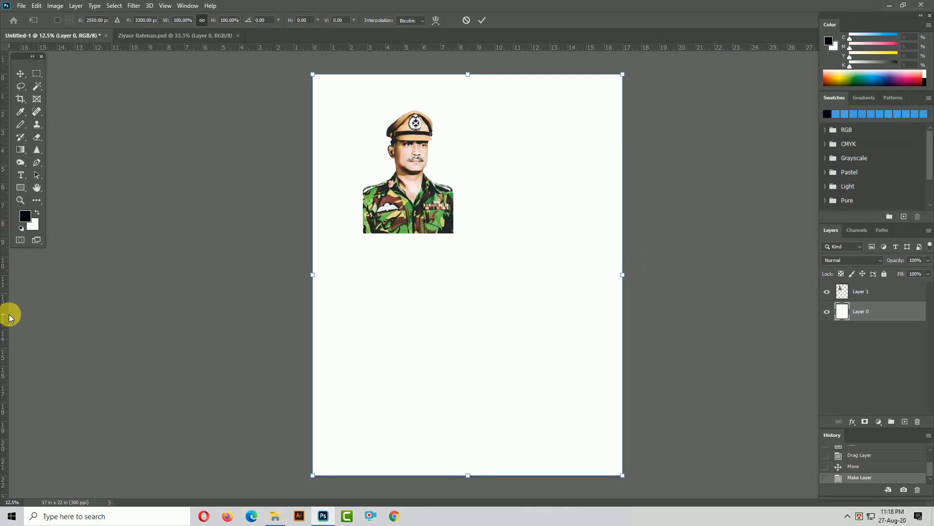
pyautogui.moveTo(8, 317); pyautogui.dragTo(473, 383)
pyautogui.press('Return')
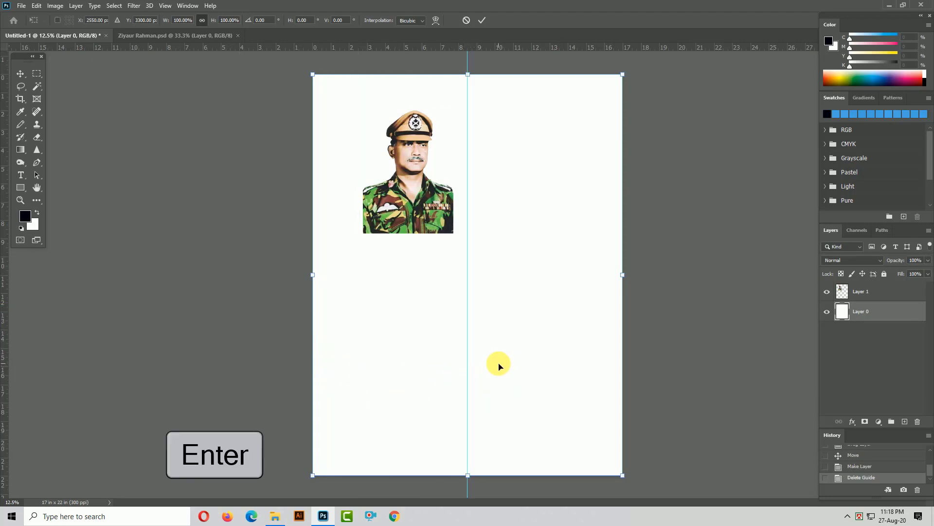
# Flip the officer portrait horizontally, scale it to about 152%, and align its right edge with the centre guide
pyautogui.rightClick(406, 194)
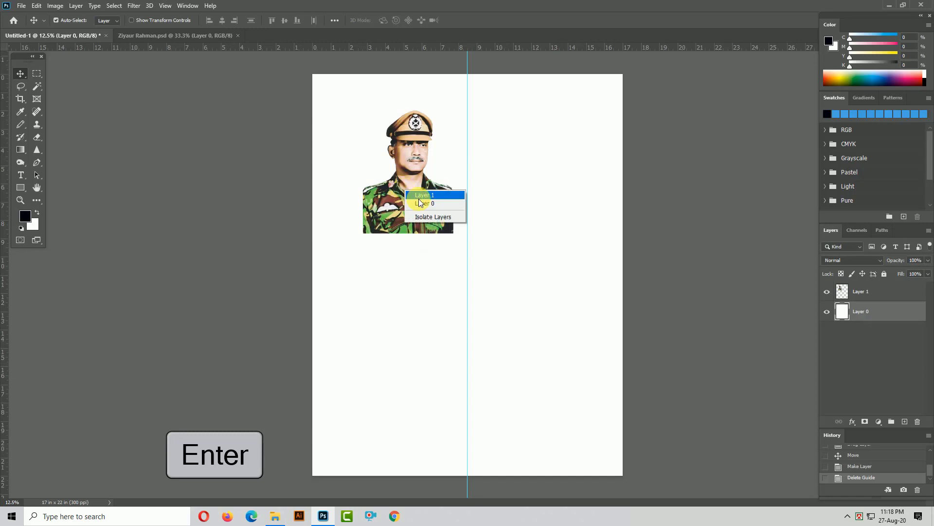
pyautogui.click(419, 196)
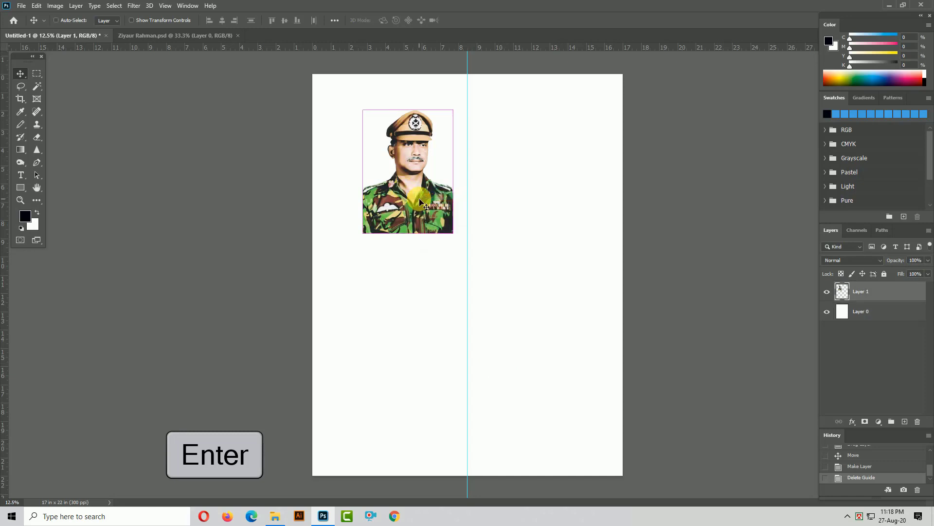
pyautogui.hotkey('ctrl', 't')
pyautogui.rightClick(417, 202)
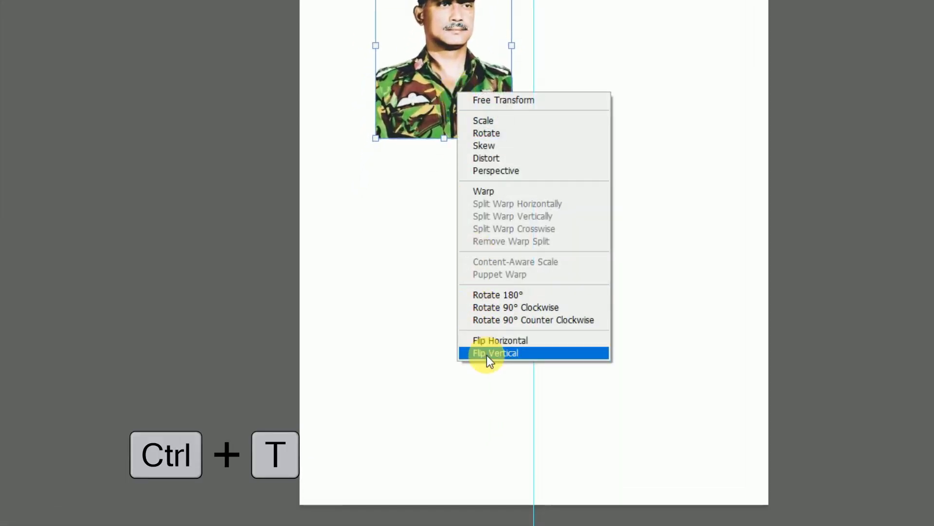
pyautogui.click(527, 339)
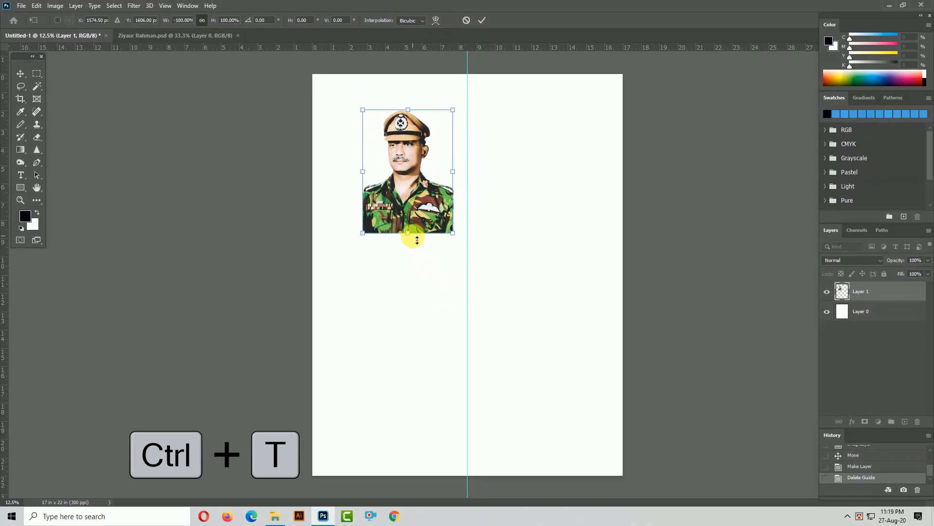
pyautogui.moveTo(417, 240)
pyautogui.mouseDown()
pyautogui.moveTo(420, 301)
pyautogui.moveTo(413, 238)
pyautogui.mouseUp()
pyautogui.press('Return')
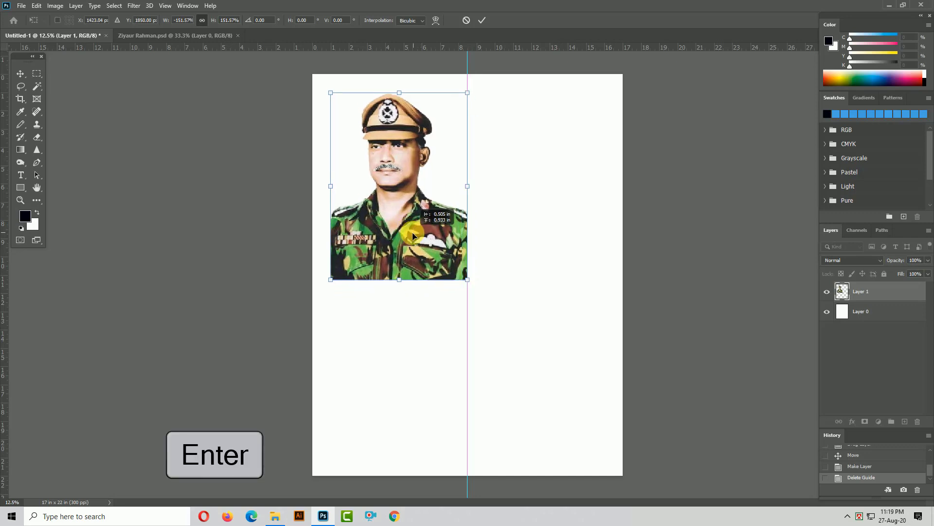
# Bring the waving woman from 147.psd into the poster beside the officer and scale her to about 184%
pyautogui.hotkey('alt', 'Tab')
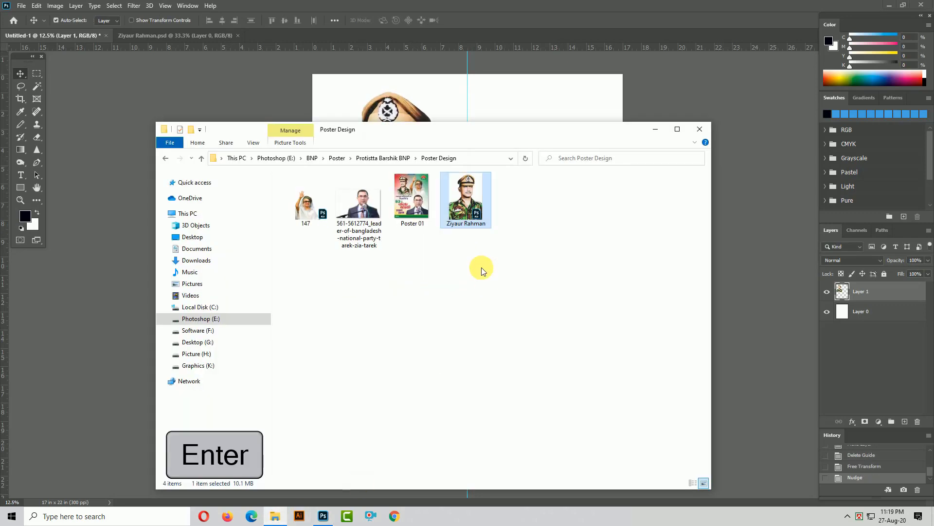
pyautogui.doubleClick(307, 211)
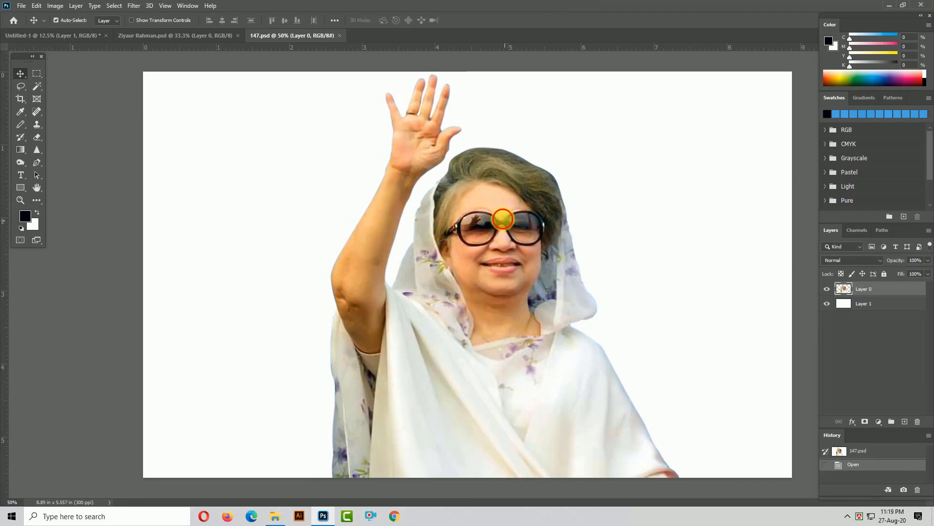
pyautogui.moveTo(503, 219); pyautogui.dragTo(514, 260)
pyautogui.hotkey('ctrl', 't')
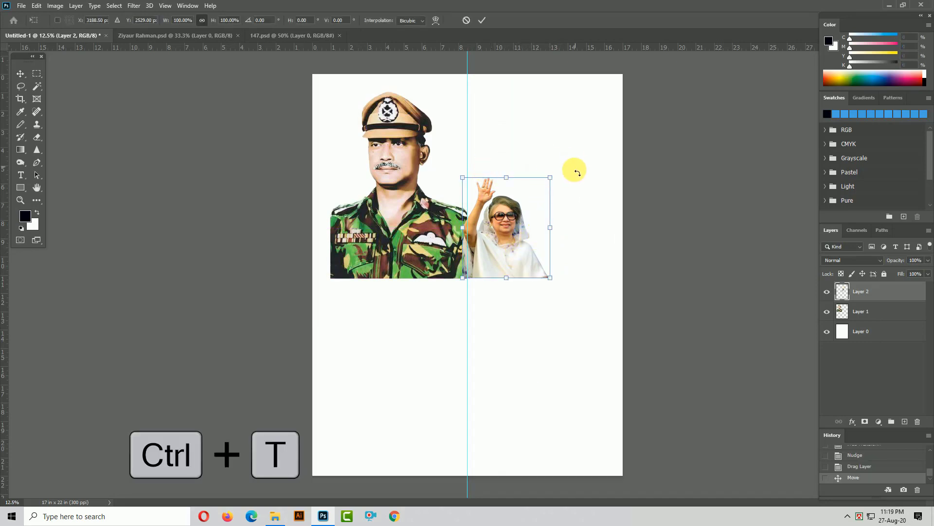
pyautogui.moveTo(553, 183); pyautogui.dragTo(613, 85)
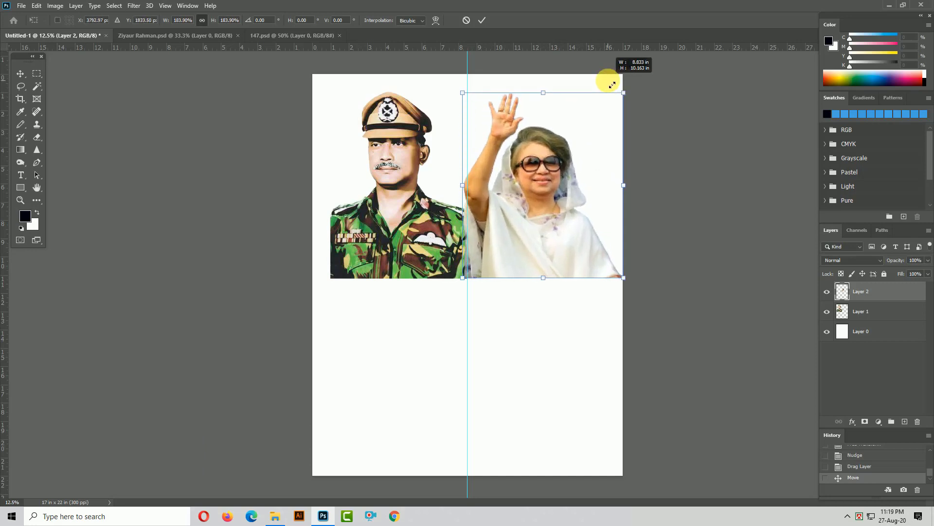
pyautogui.press('Return')
# Fade the bottom and left edges of the officer portrait on Layer 1 with a soft 1300 px Eraser
pyautogui.hotkey('ctrl', '+')
pyautogui.click(403, 288)
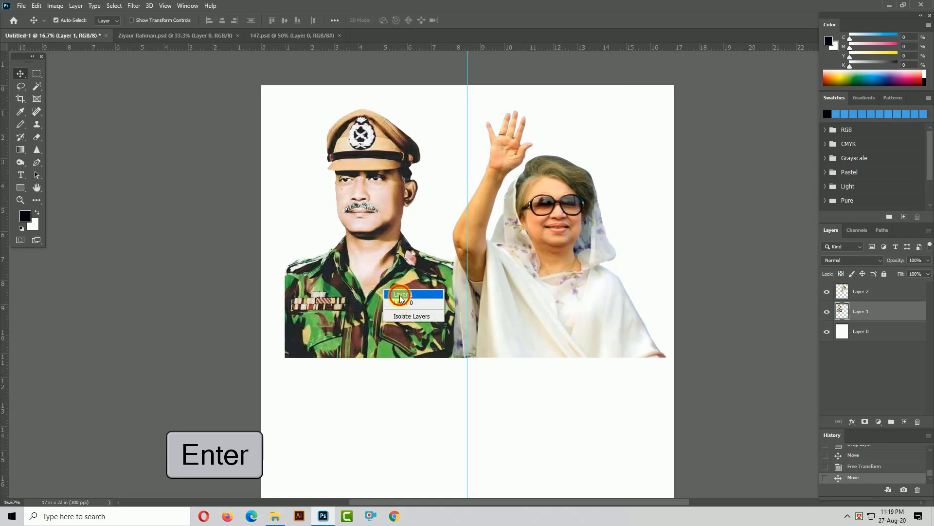
pyautogui.click(400, 295)
pyautogui.click(37, 137)
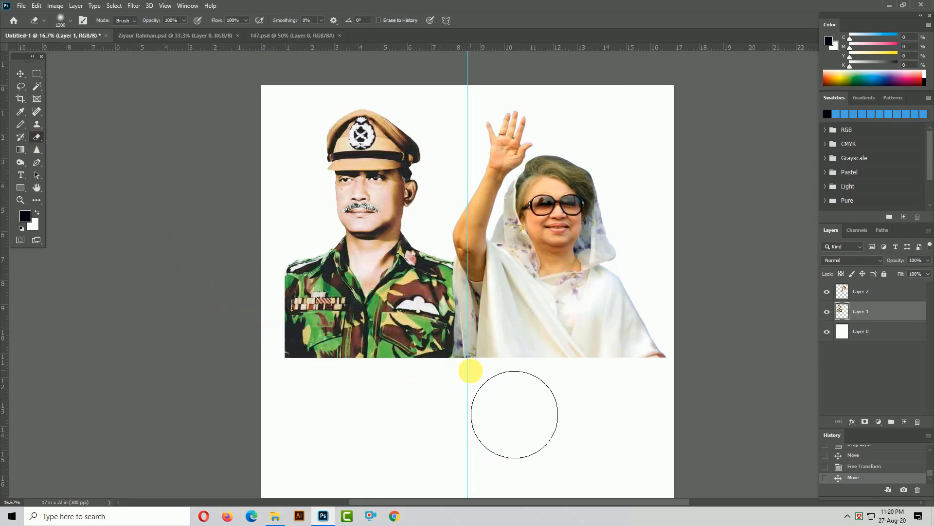
pyautogui.moveTo(522, 413); pyautogui.dragTo(292, 411)
pyautogui.click(291, 308)
pyautogui.click(291, 314)
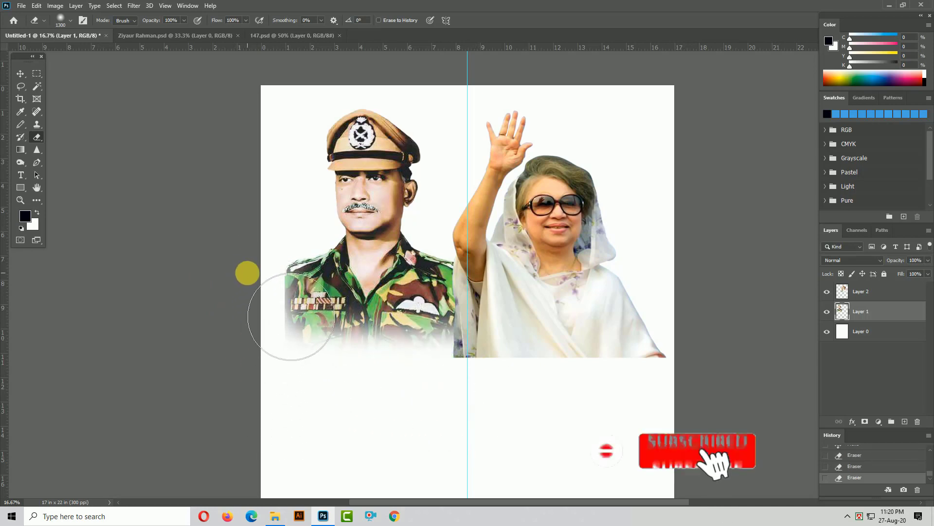
pyautogui.click(286, 337)
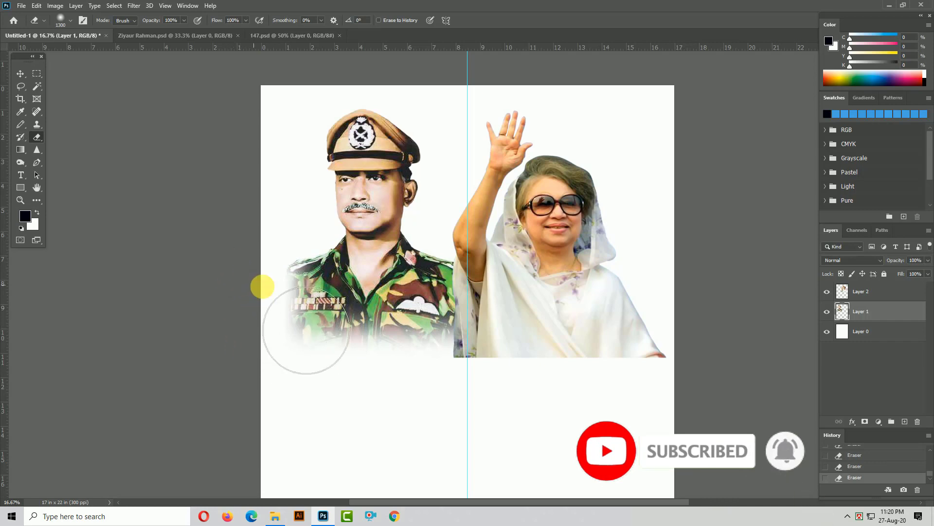
pyautogui.click(294, 303)
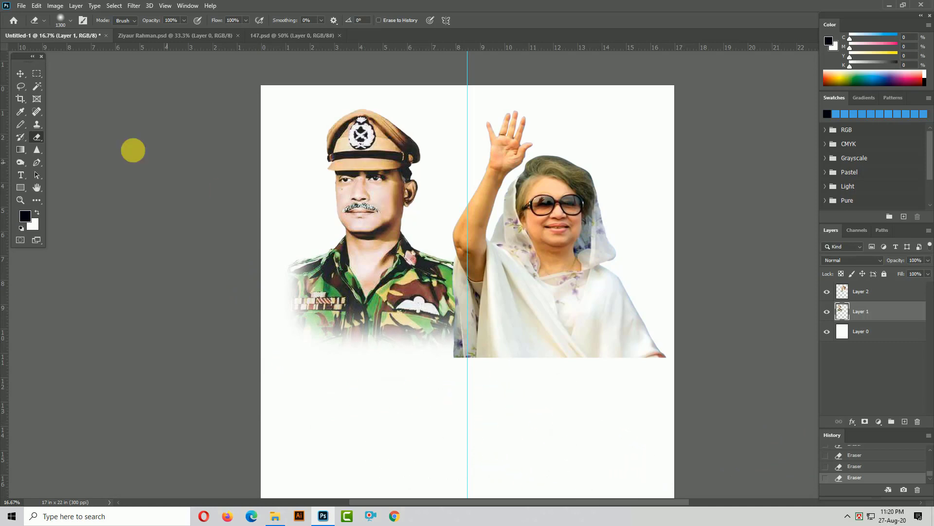
# Fade the bottom edge of the waving woman on Layer 2 with the soft 1300 px Eraser
pyautogui.click(31, 76)
pyautogui.rightClick(537, 224)
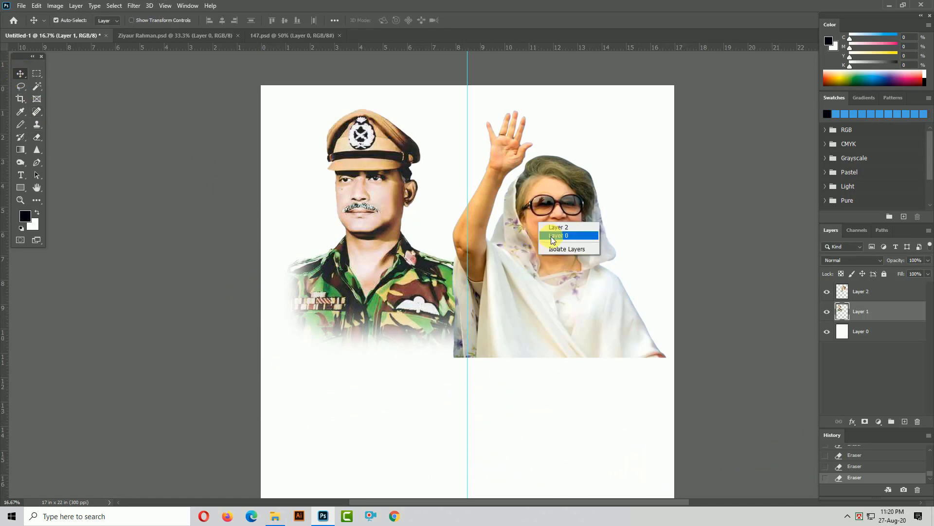
pyautogui.click(553, 230)
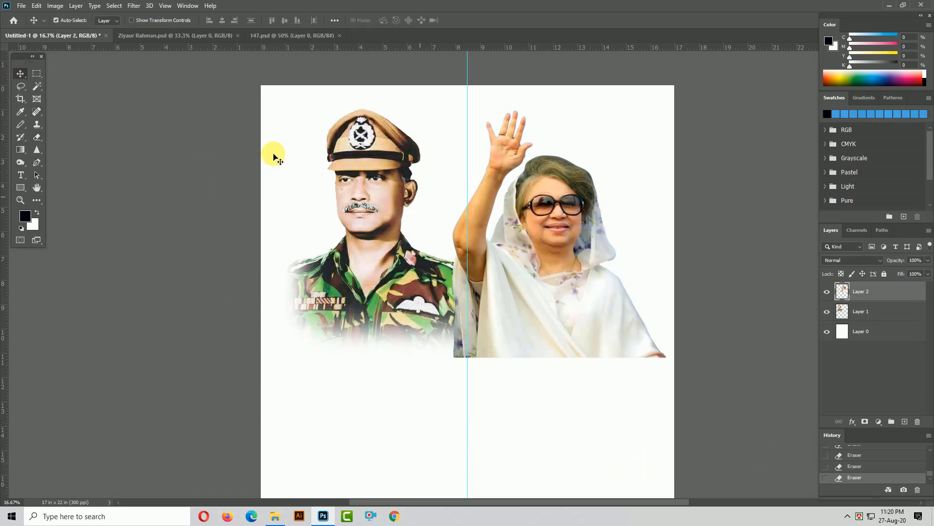
pyautogui.click(38, 137)
pyautogui.moveTo(666, 375)
pyautogui.mouseDown()
pyautogui.moveTo(423, 382)
pyautogui.moveTo(424, 319)
pyautogui.moveTo(407, 294)
pyautogui.mouseUp()
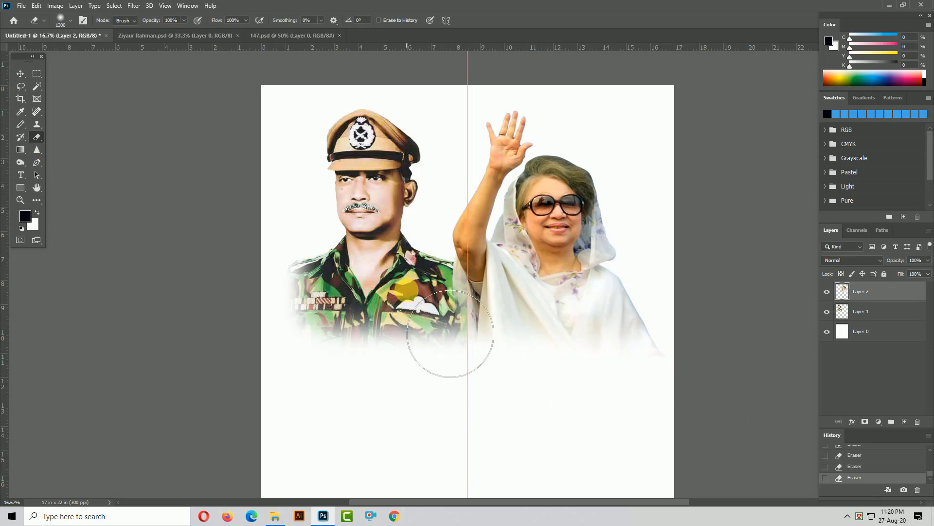
pyautogui.moveTo(444, 389)
pyautogui.mouseDown()
pyautogui.moveTo(688, 384)
pyautogui.moveTo(674, 396)
pyautogui.moveTo(685, 392)
pyautogui.moveTo(523, 408)
pyautogui.mouseUp()
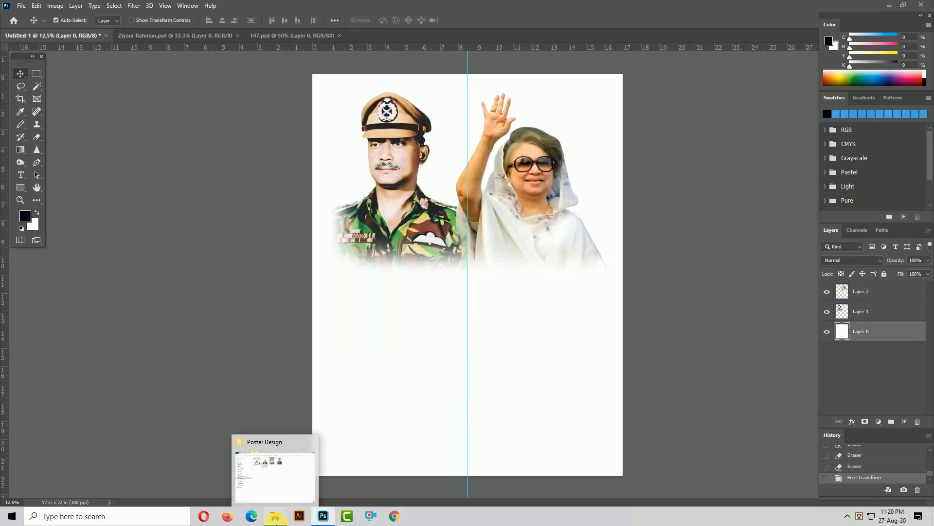
# Bring the portrait of the man at the microphone from the Poster Design folder into the poster and enlarge it across the page's lower-right area
pyautogui.click(275, 516)
pyautogui.click(382, 346)
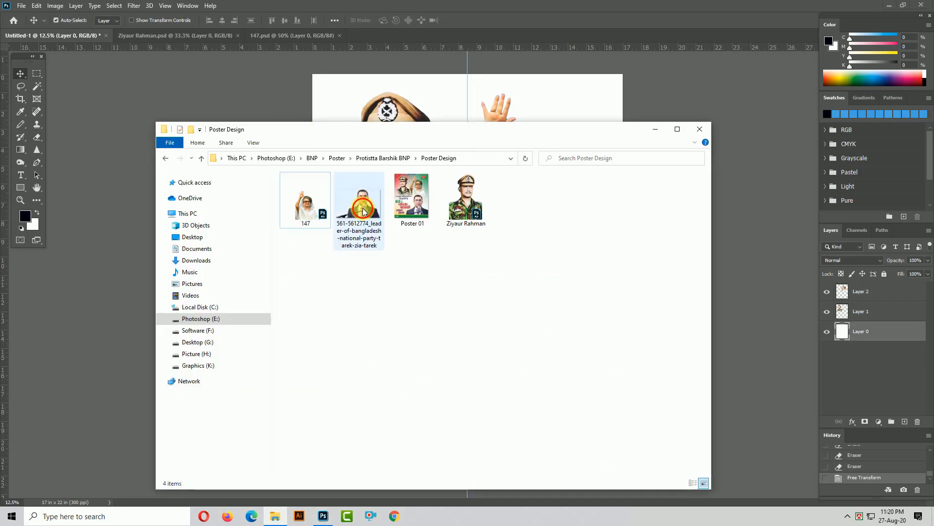
pyautogui.moveTo(363, 210); pyautogui.dragTo(546, 380)
pyautogui.hotkey('ctrl', 't')
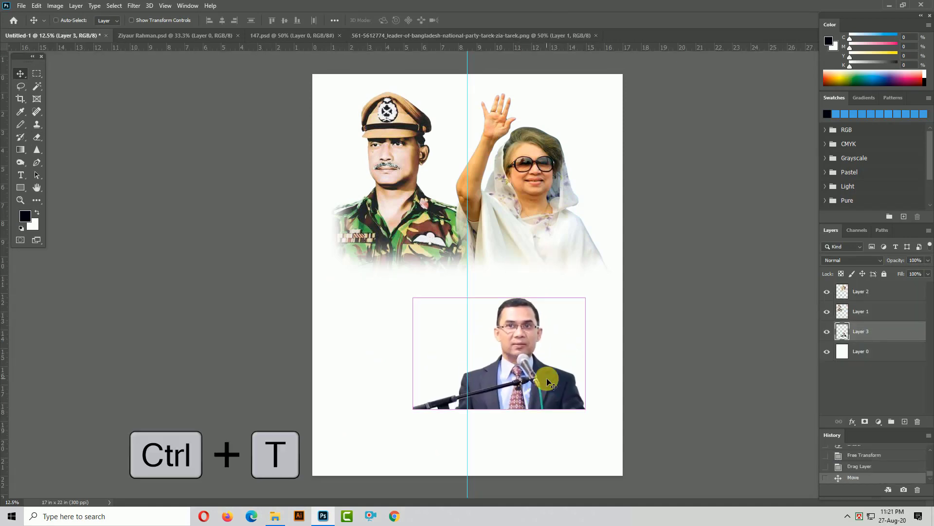
pyautogui.moveTo(499, 409); pyautogui.dragTo(507, 475)
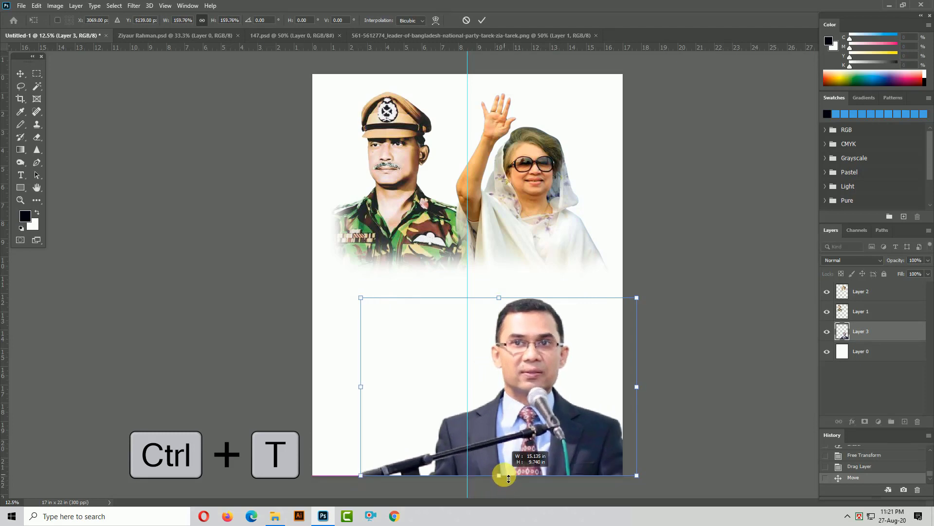
pyautogui.press('Return')
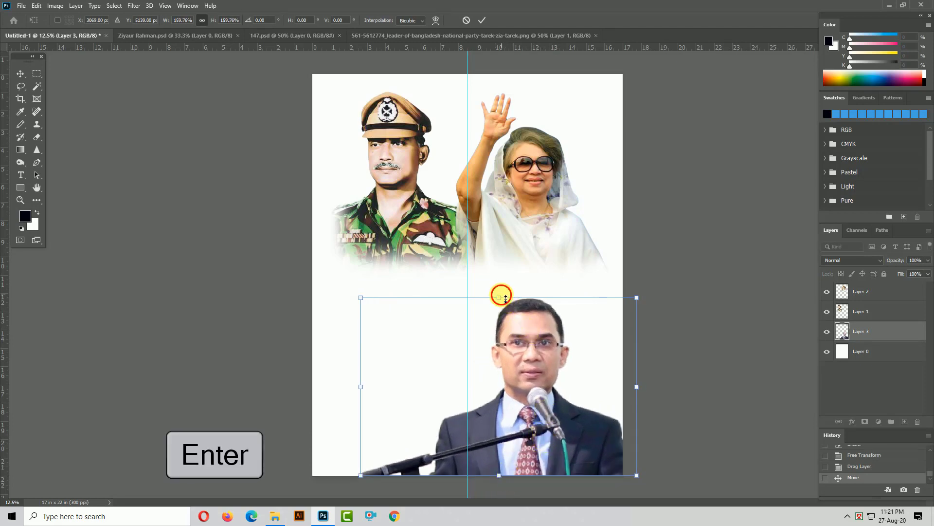
pyautogui.moveTo(506, 297); pyautogui.dragTo(509, 275)
# Scale the officer and waving woman portraits on Layer 1 and Layer 2 together to about 106%
pyautogui.click(861, 291)
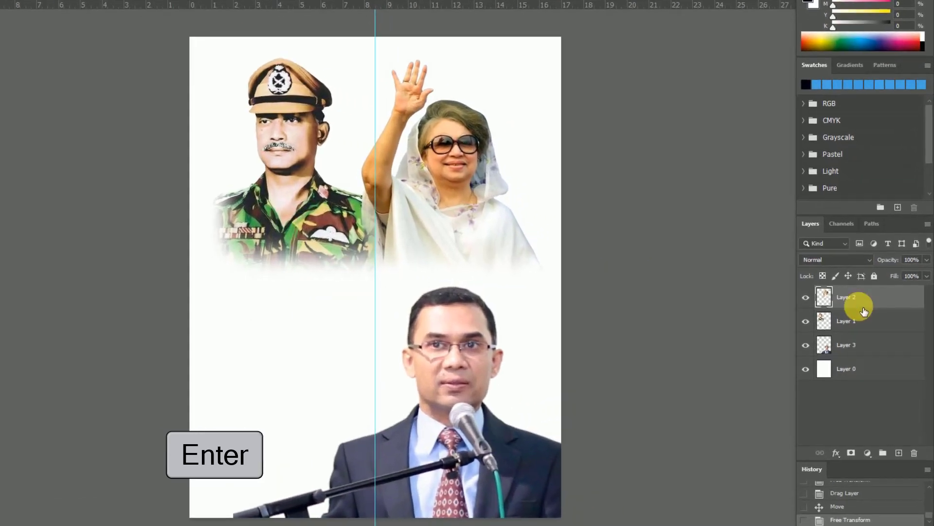
pyautogui.keyDown('shift'); pyautogui.click(861, 311); pyautogui.keyUp('shift')
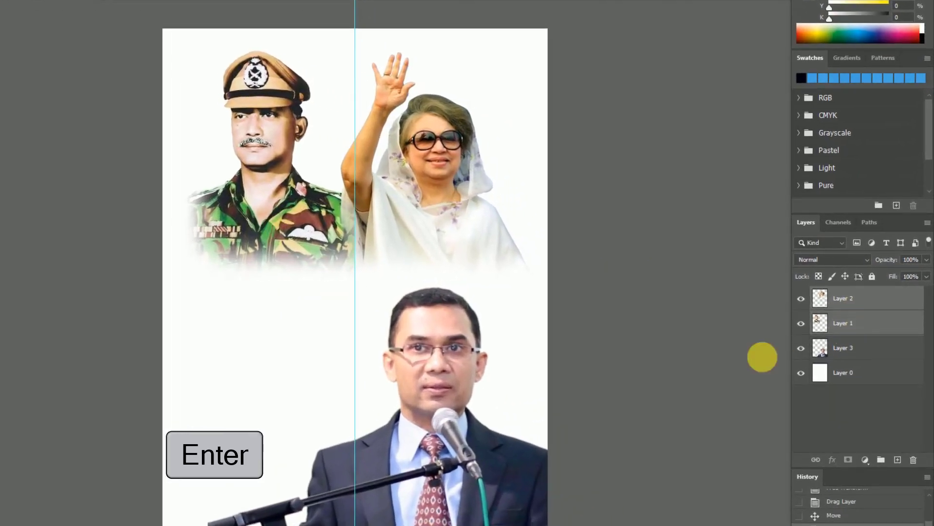
pyautogui.hotkey('ctrl', 't')
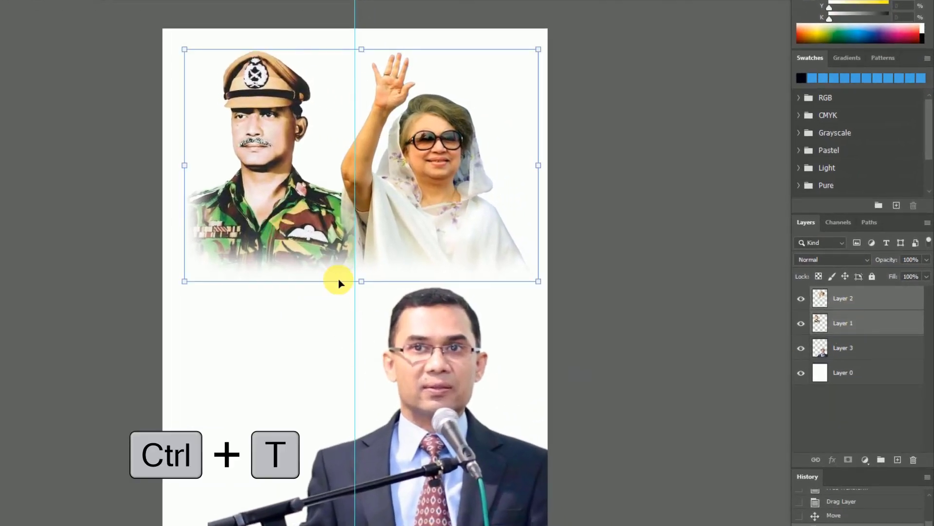
pyautogui.moveTo(365, 281); pyautogui.dragTo(367, 302)
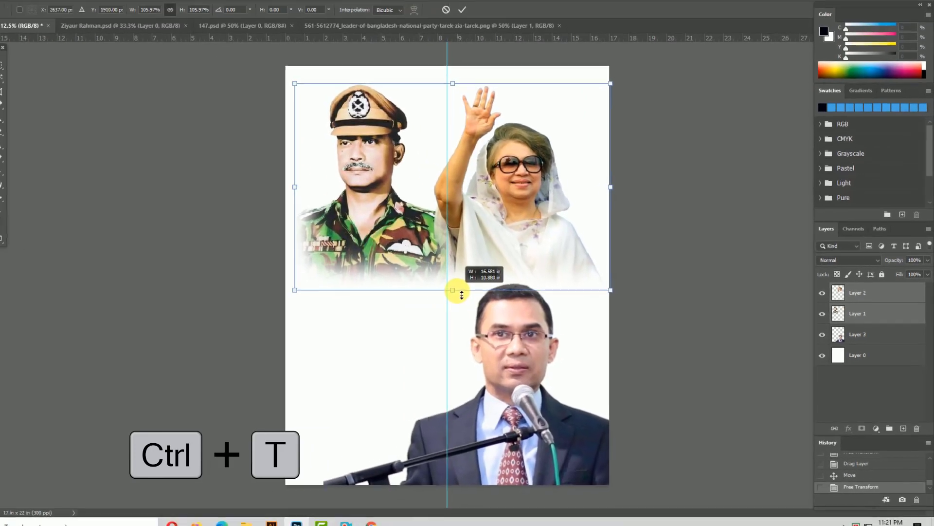
pyautogui.press('Return')
# Add an empty layer directly above the white Layer 0 and activate the Gradient tool
pyautogui.click(874, 352)
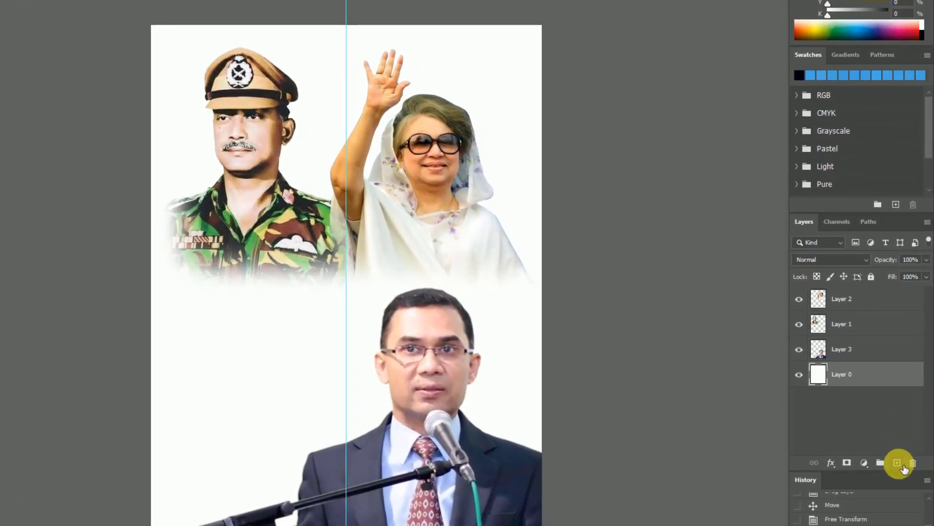
pyautogui.click(898, 464)
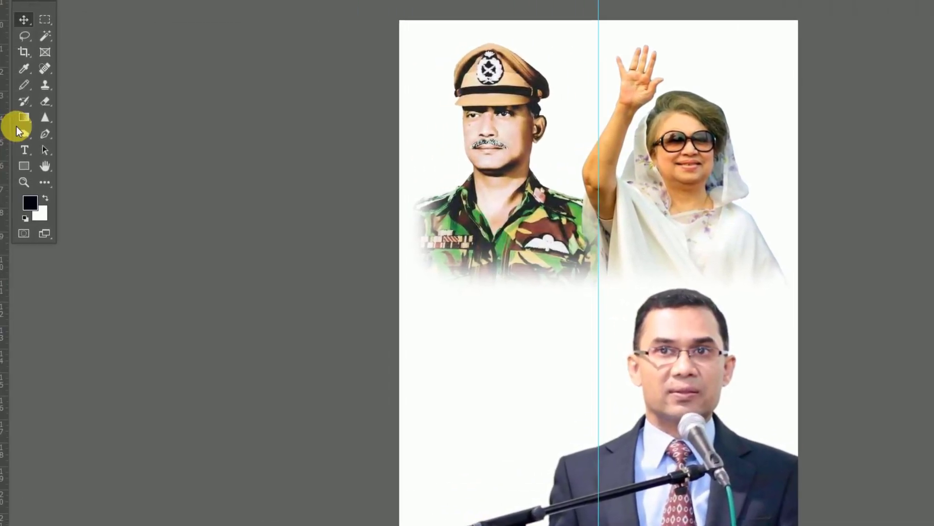
pyautogui.click(26, 117)
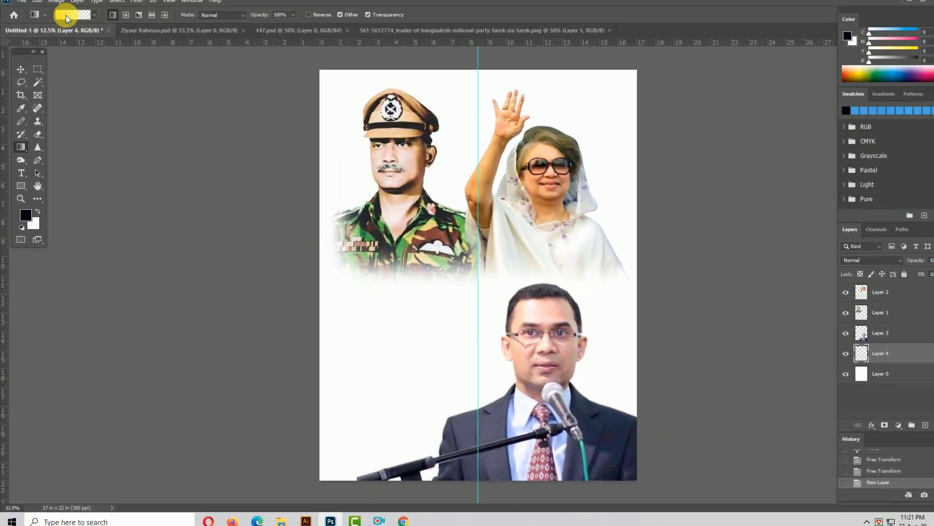
# Set the starting colour of the fade-to-transparent gradient to red with C 0, M 100, Y 100, K 0
pyautogui.click(67, 19)
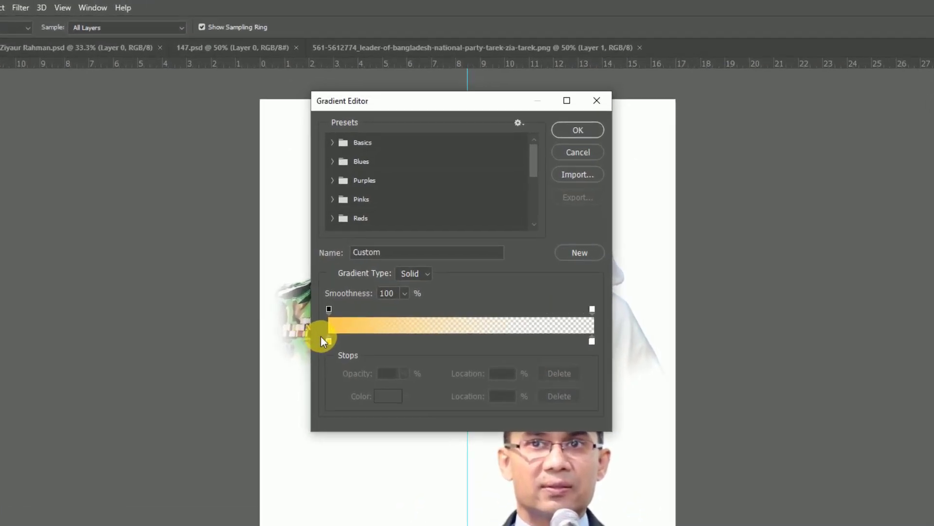
pyautogui.click(307, 393)
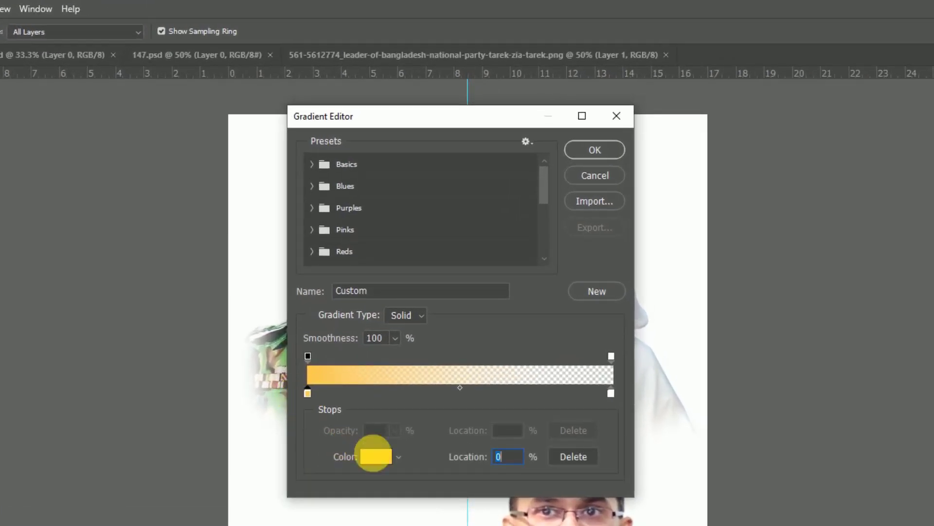
pyautogui.click(380, 456)
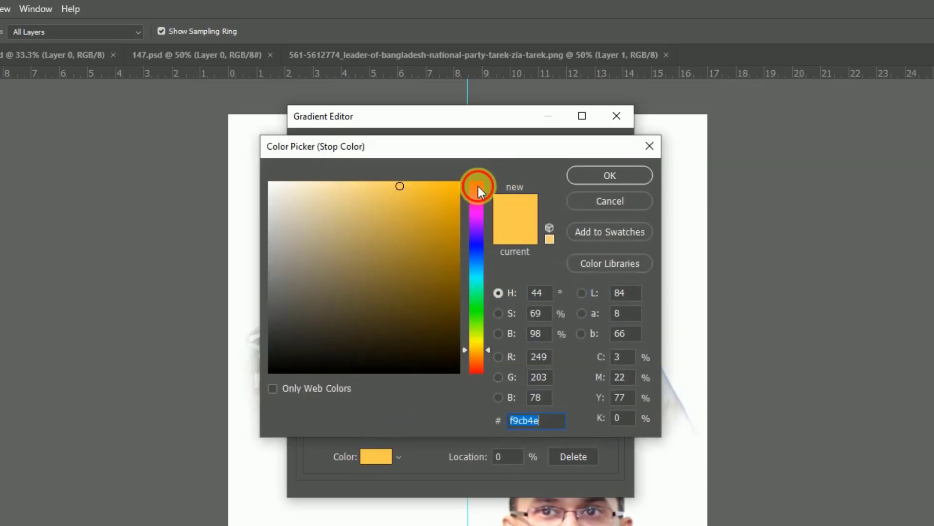
pyautogui.click(478, 186)
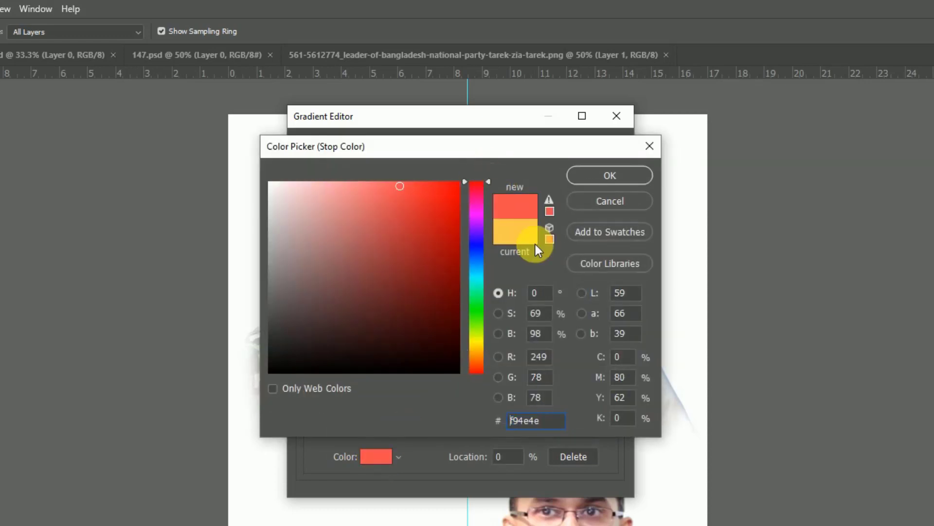
pyautogui.click(641, 378)
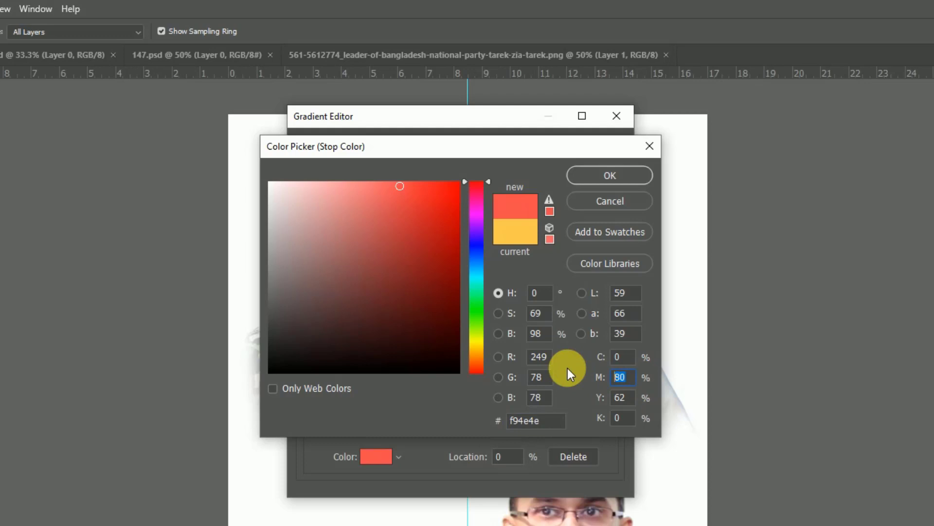
pyautogui.write('100')
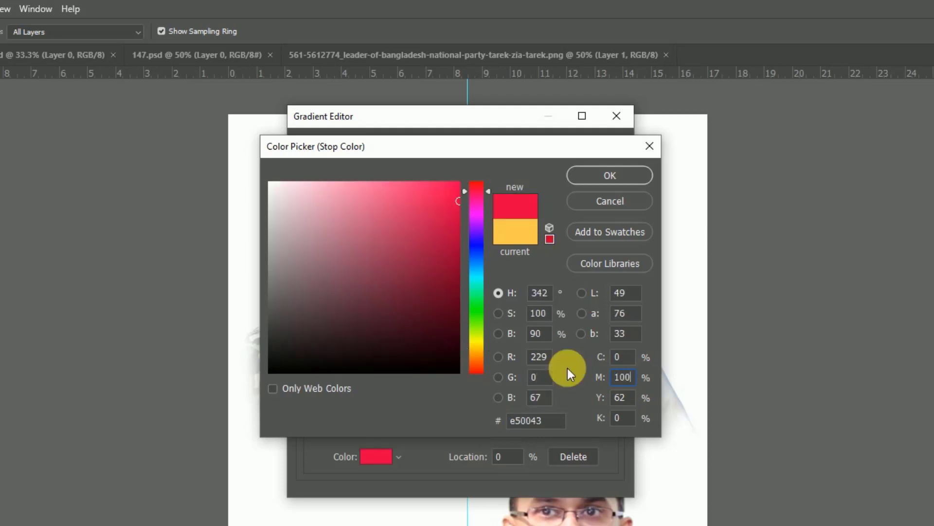
pyautogui.click(624, 398)
pyautogui.write('100')
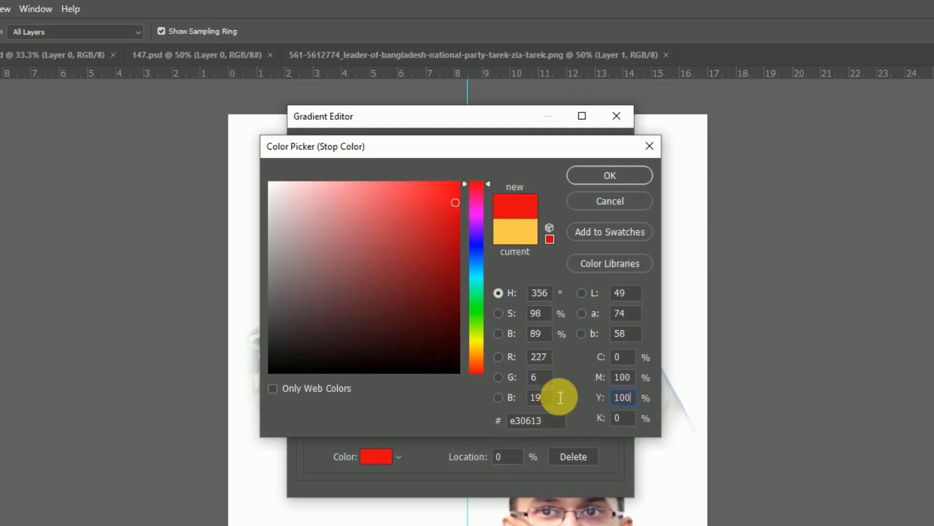
pyautogui.click(610, 174)
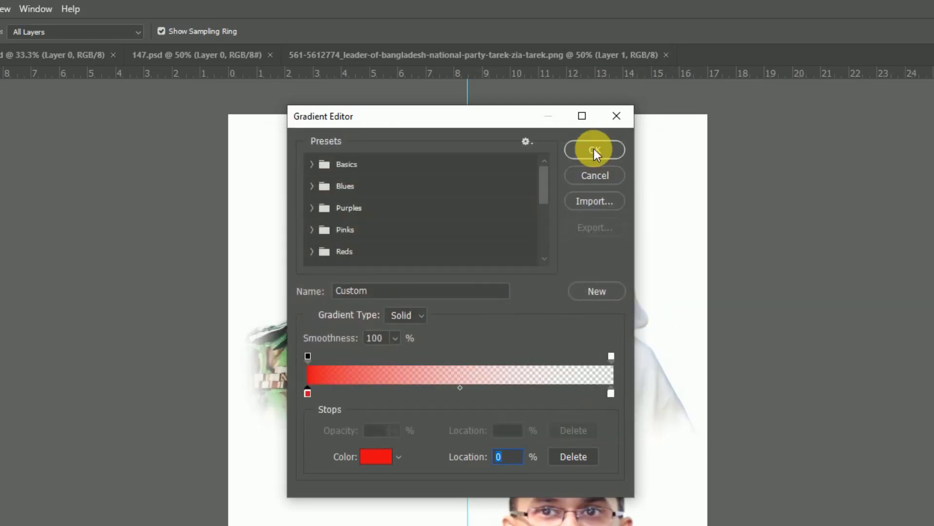
pyautogui.click(595, 150)
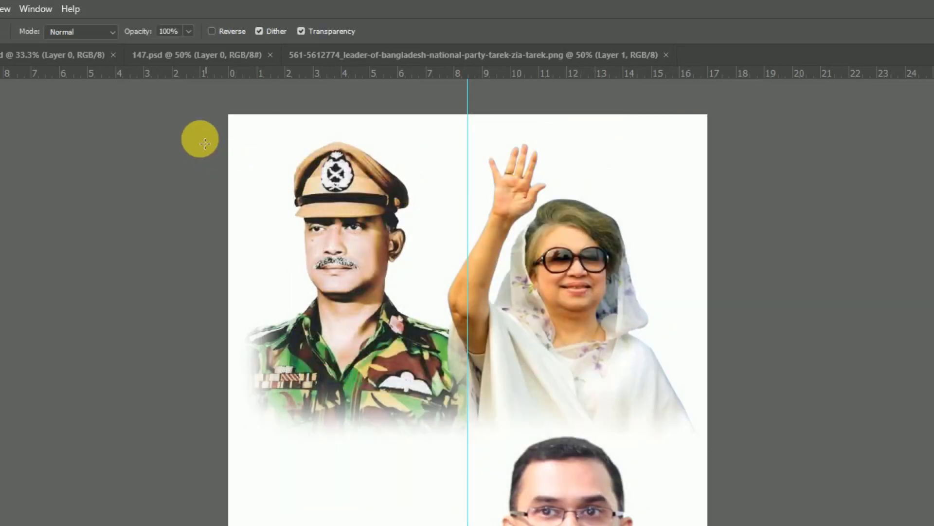
pyautogui.moveTo(208, 101); pyautogui.dragTo(548, 400)
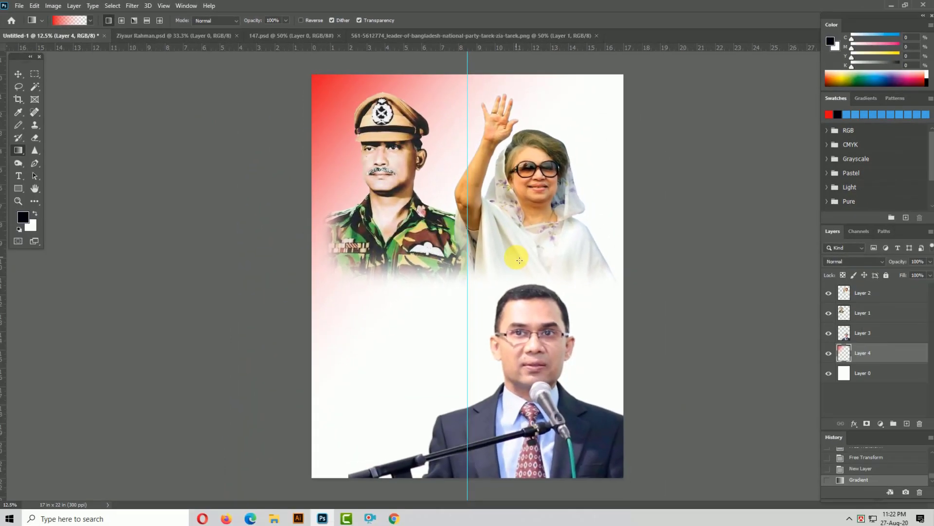
pyautogui.hotkey('ctrl', 'z')
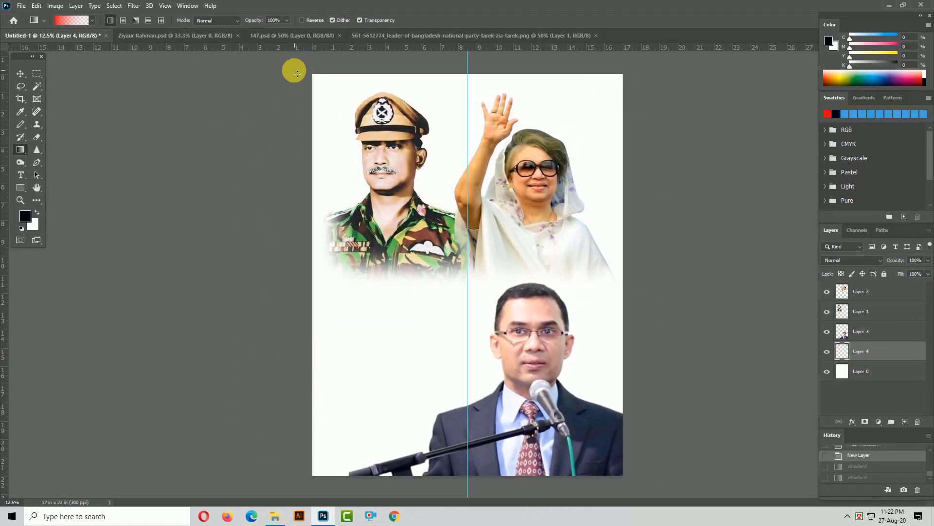
pyautogui.moveTo(295, 70); pyautogui.dragTo(478, 239)
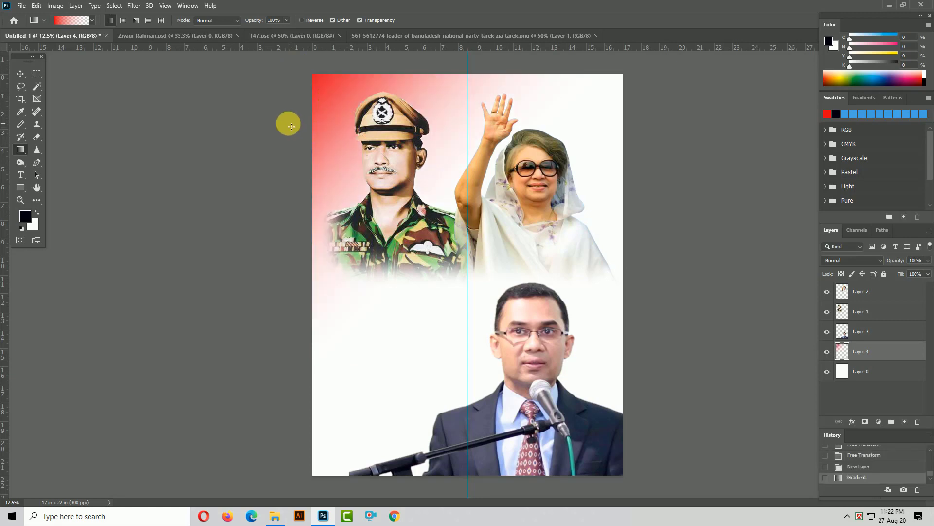
pyautogui.hotkey('ctrl', 'z')
# Apply the red gradient to Layer 4 diagonally from the page's upper-left corner towards the lower right, and add an empty layer above it
pyautogui.moveTo(302, 65); pyautogui.dragTo(603, 312)
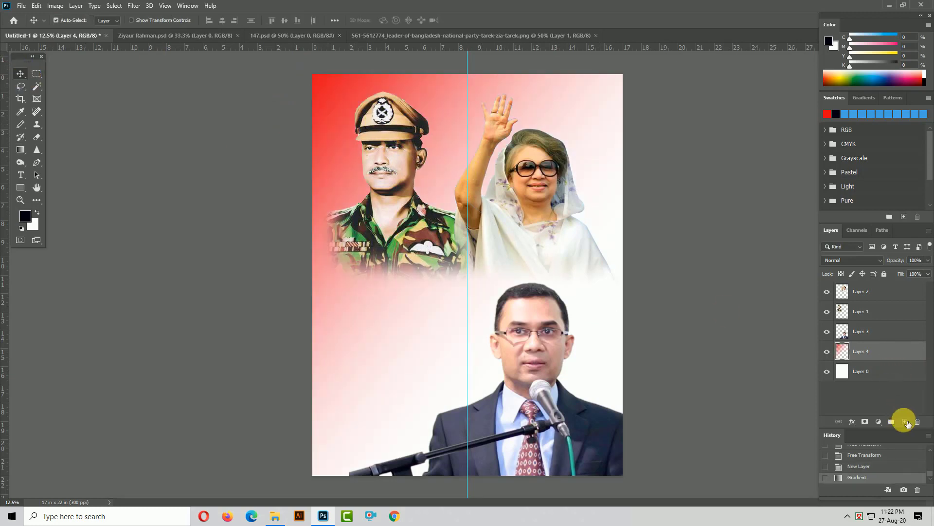
pyautogui.click(906, 422)
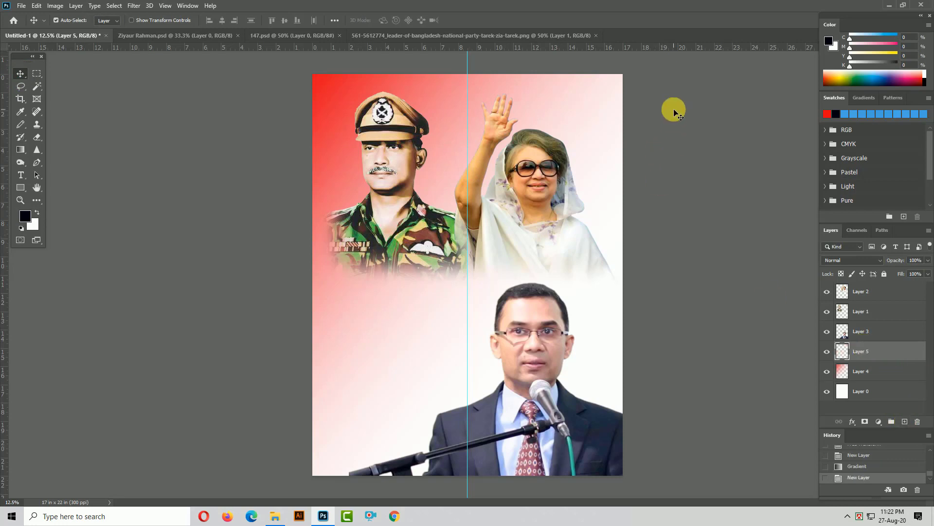
# Fill Layer 5 with a green-to-transparent gradient of C 100, M 10, Y 100, K 0, running diagonally from the page's upper-right corner
pyautogui.click(25, 148)
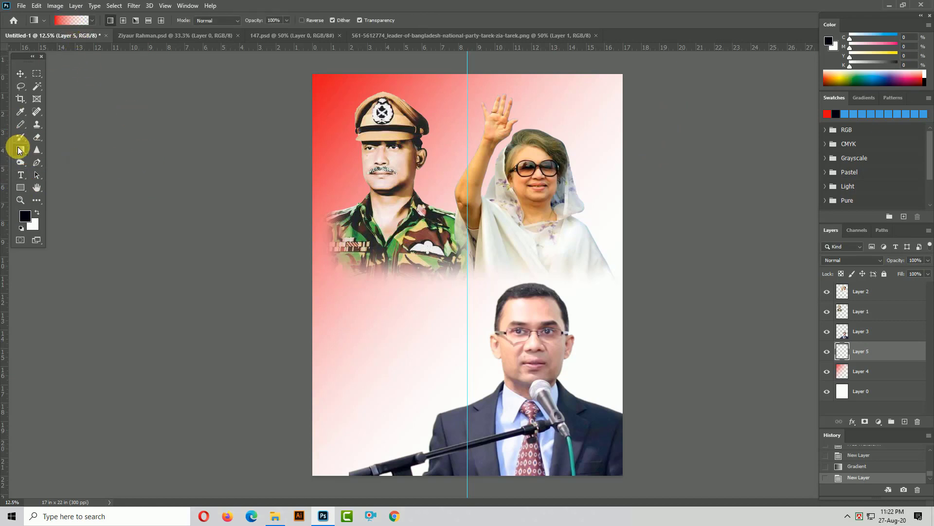
pyautogui.click(70, 20)
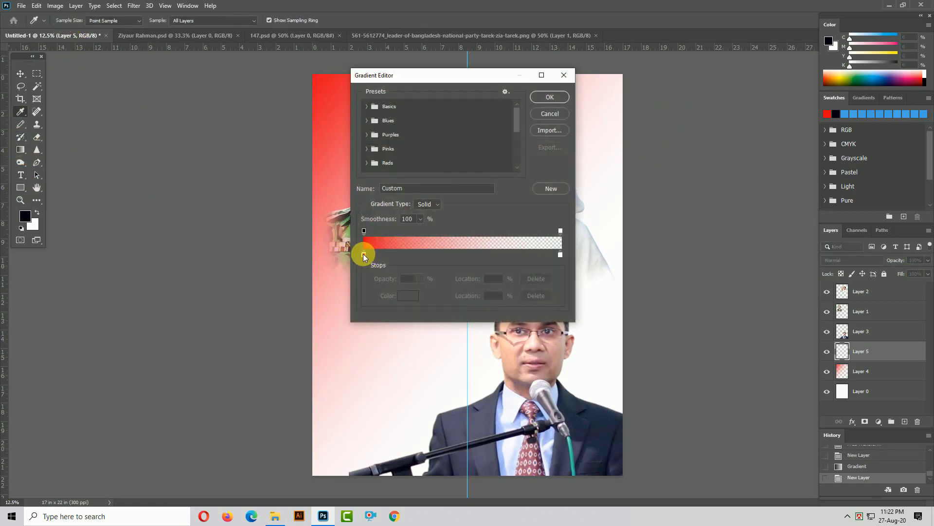
pyautogui.click(364, 255)
pyautogui.click(409, 296)
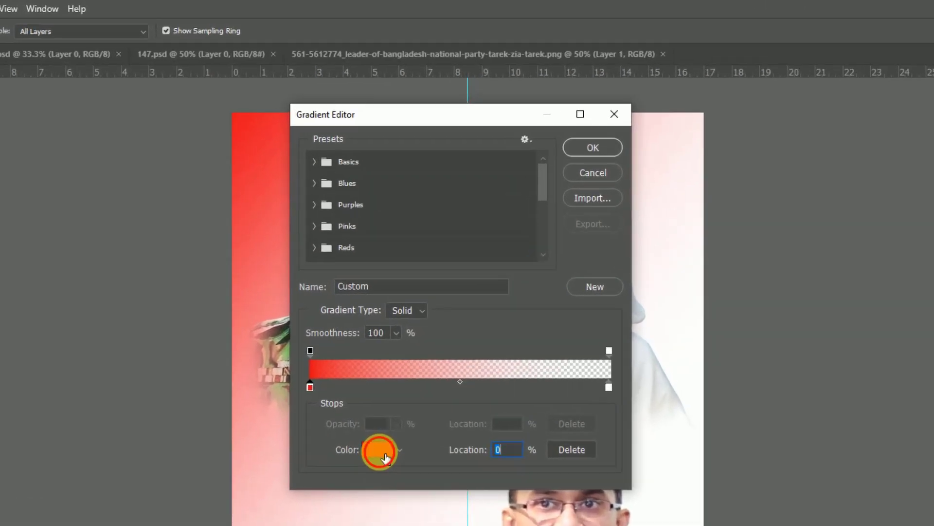
pyautogui.write('100')
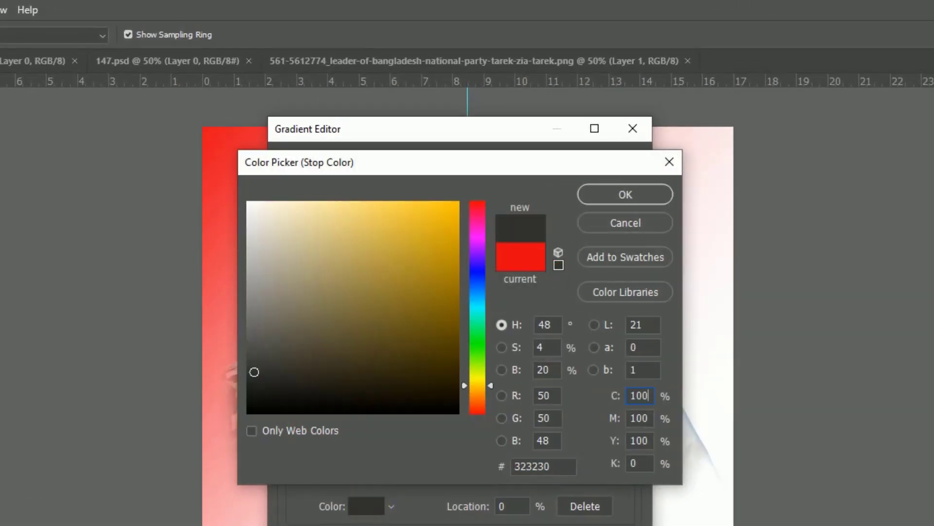
pyautogui.press('Tab')
pyautogui.write('10')
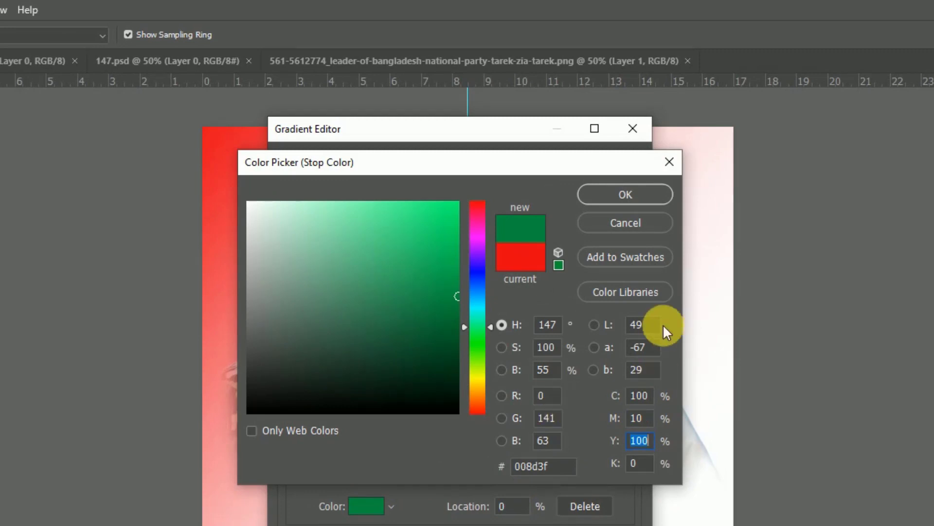
pyautogui.click(620, 205)
pyautogui.click(612, 165)
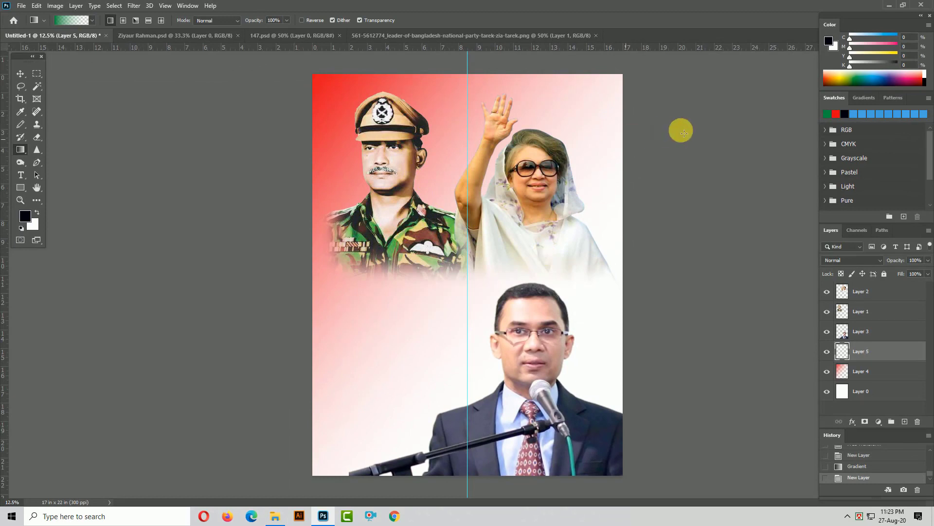
pyautogui.moveTo(652, 68); pyautogui.dragTo(370, 321)
# Move the green gradient on Layer 5 beneath the red gradient on Layer 4 in the layer order
pyautogui.click(21, 73)
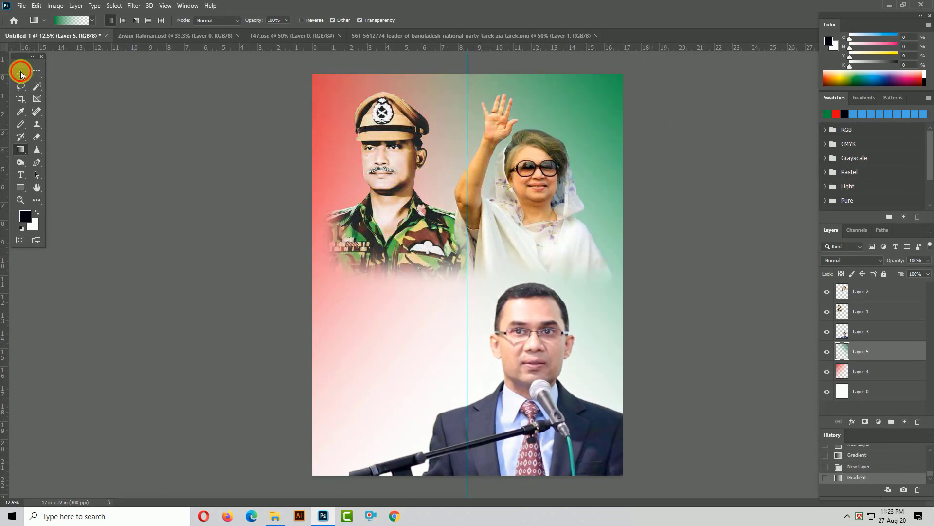
pyautogui.click(594, 101)
pyautogui.rightClick(599, 100)
pyautogui.click(604, 100)
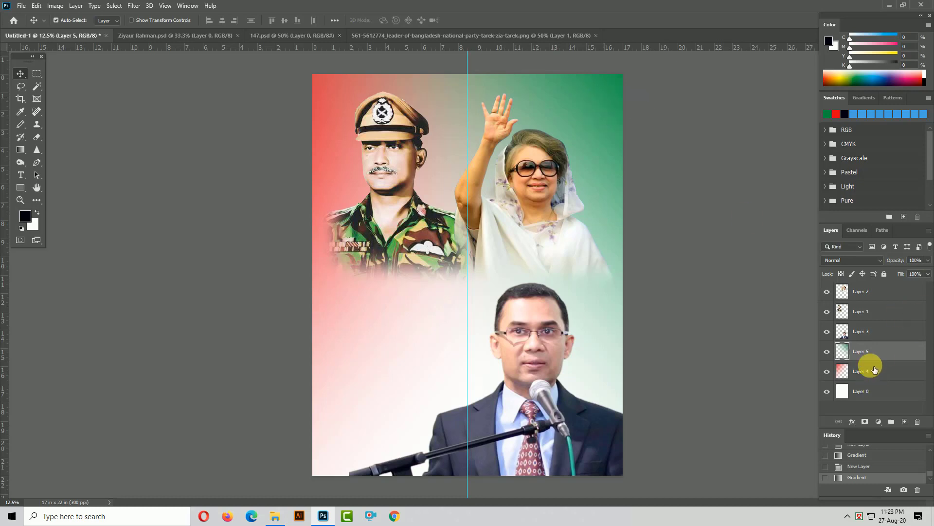
pyautogui.moveTo(869, 375)
pyautogui.mouseDown()
pyautogui.moveTo(870, 384)
pyautogui.moveTo(863, 377)
pyautogui.mouseUp()
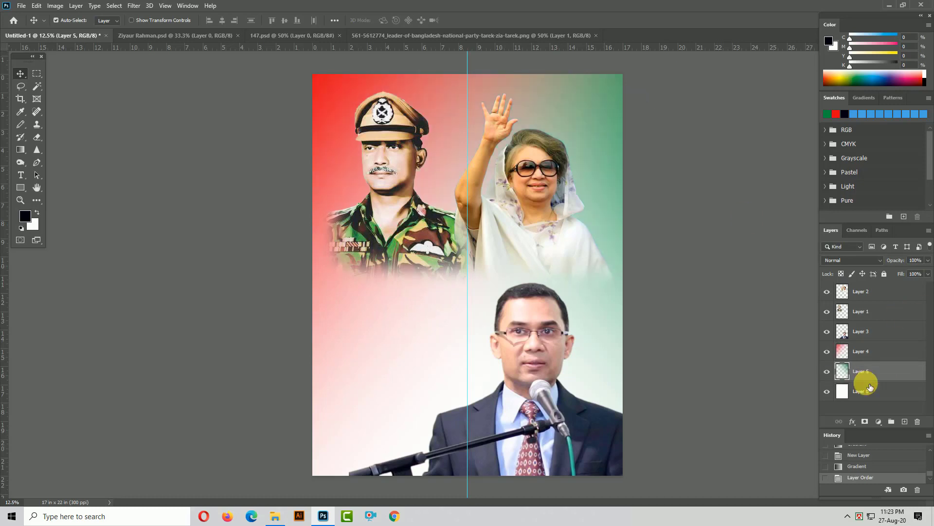
# Erase the red gradient on Layer 4 from the poster's green right side and lower middle using a soft eraser of size 2300
pyautogui.rightClick(419, 83)
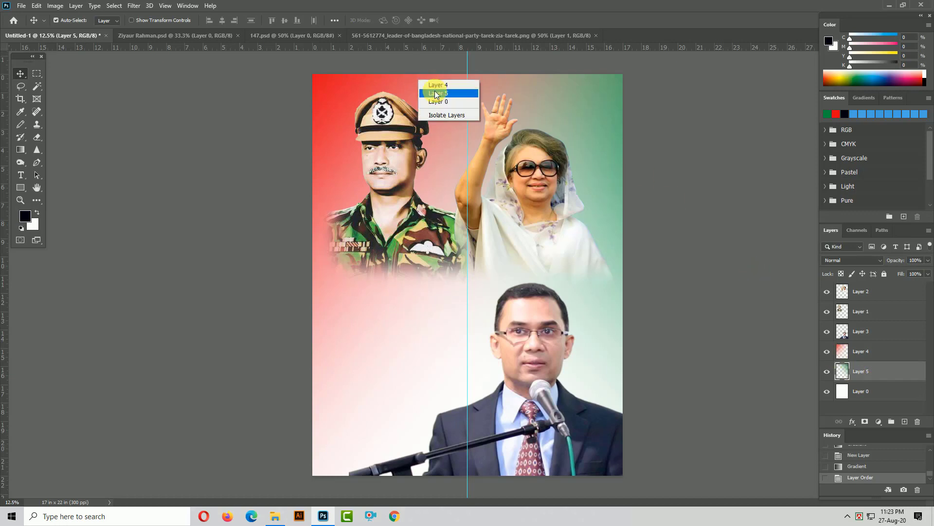
pyautogui.click(438, 96)
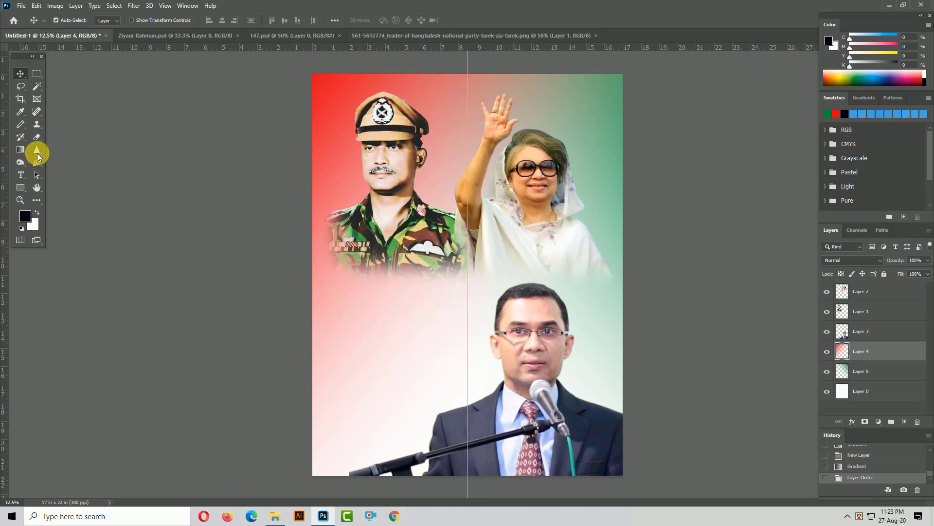
pyautogui.click(37, 138)
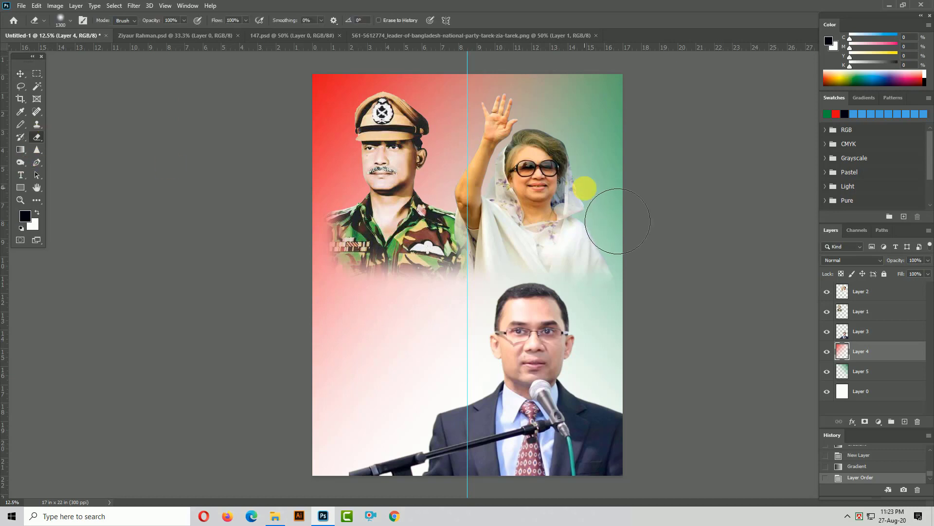
pyautogui.press(']')
pyautogui.press(']')
pyautogui.press(']')
pyautogui.press(']')
pyautogui.press(']')
pyautogui.press(']')
pyautogui.press(']')
pyautogui.press(']')
pyautogui.press(']')
pyautogui.press(']')
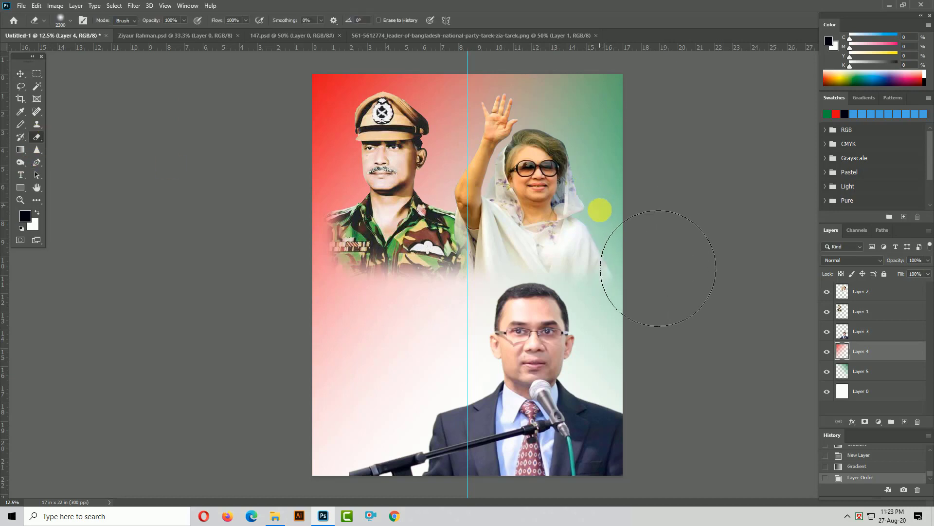
pyautogui.click(617, 197)
pyautogui.moveTo(613, 154)
pyautogui.mouseDown()
pyautogui.moveTo(667, 157)
pyautogui.moveTo(674, 205)
pyautogui.mouseUp()
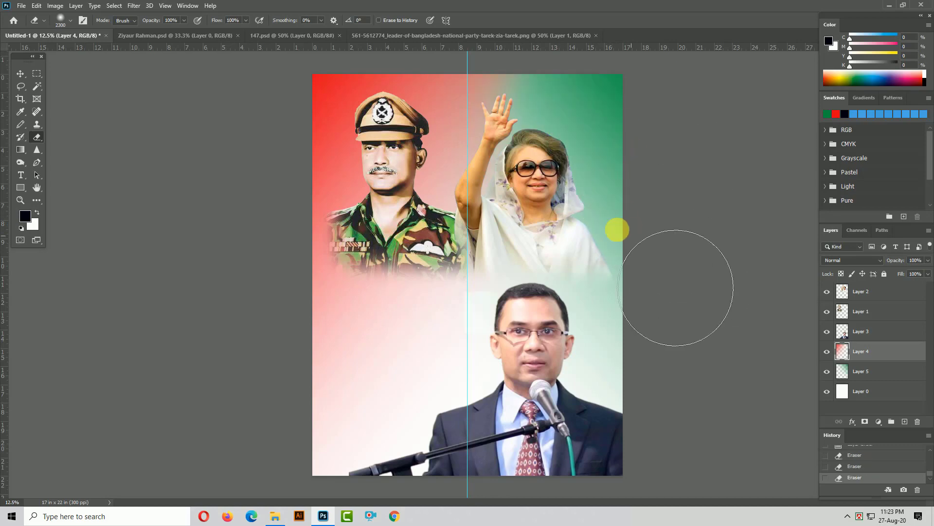
pyautogui.moveTo(676, 288)
pyautogui.mouseDown()
pyautogui.moveTo(637, 166)
pyautogui.moveTo(612, 166)
pyautogui.moveTo(574, 282)
pyautogui.moveTo(594, 288)
pyautogui.mouseUp()
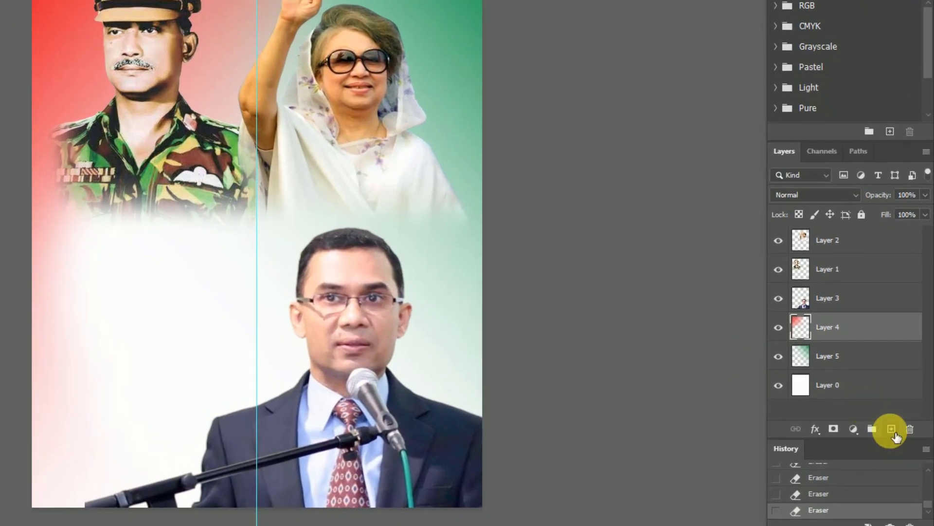
# Add an empty layer above Layer 4 and load the Foreground to Transparent gradient preset for it
pyautogui.click(892, 430)
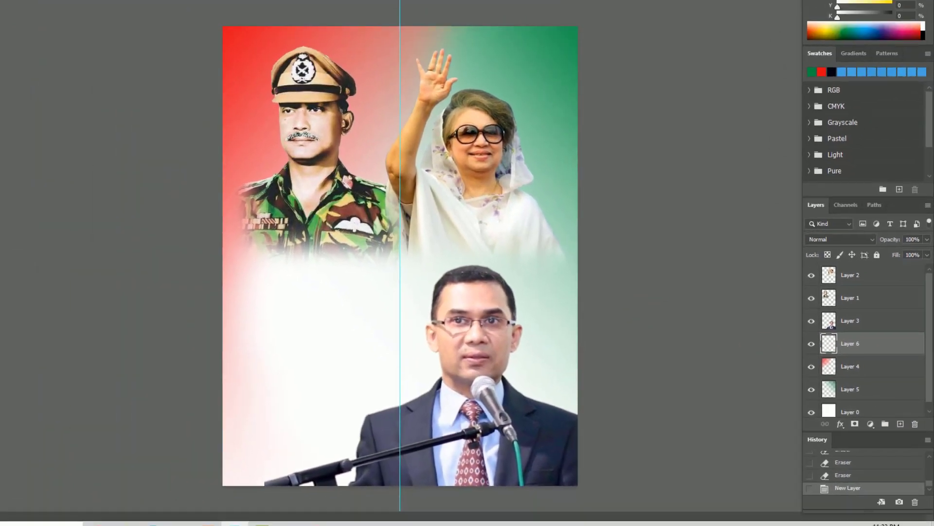
pyautogui.click(21, 152)
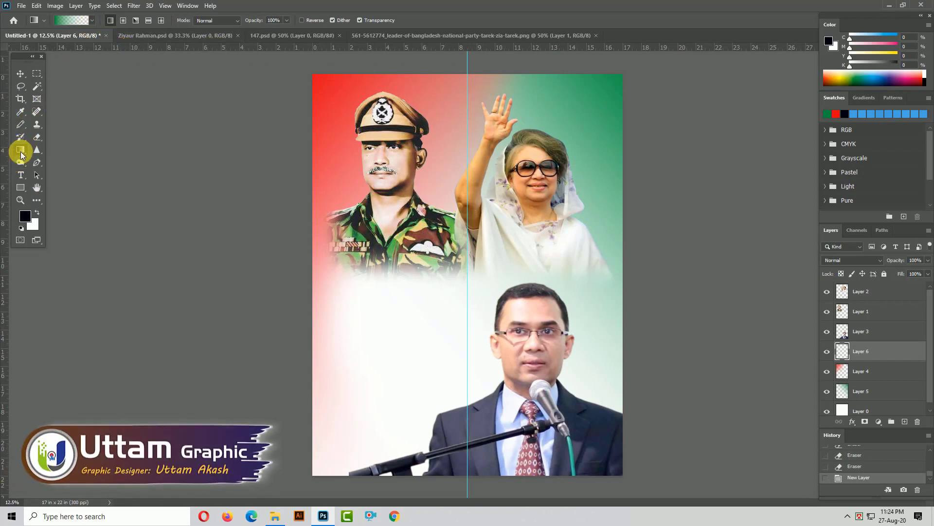
pyautogui.click(62, 23)
pyautogui.click(367, 106)
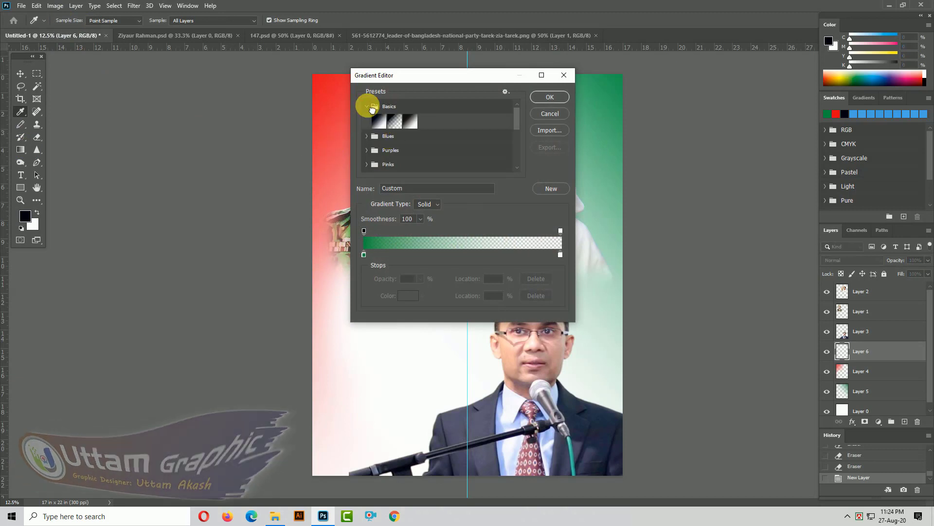
pyautogui.click(400, 127)
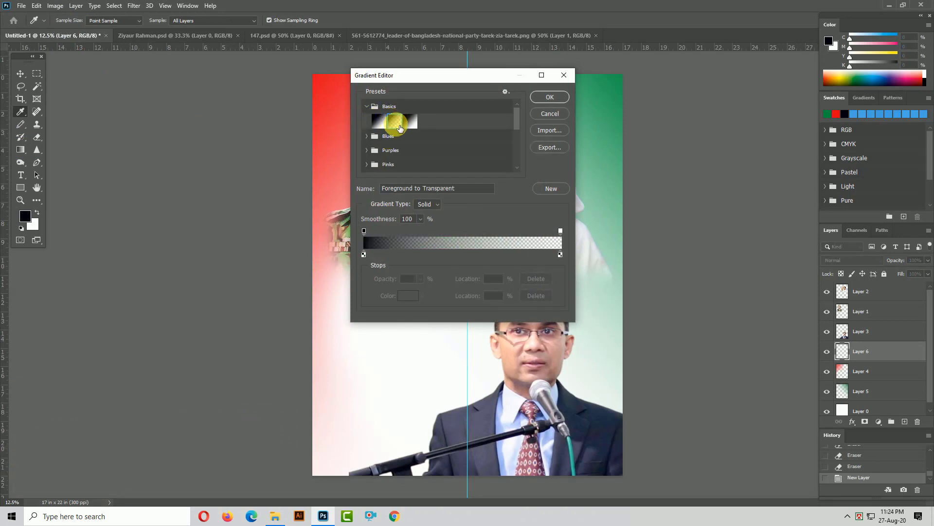
# Set the starting colour of the fade-to-transparent gradient to yellow f7da17
pyautogui.click(364, 254)
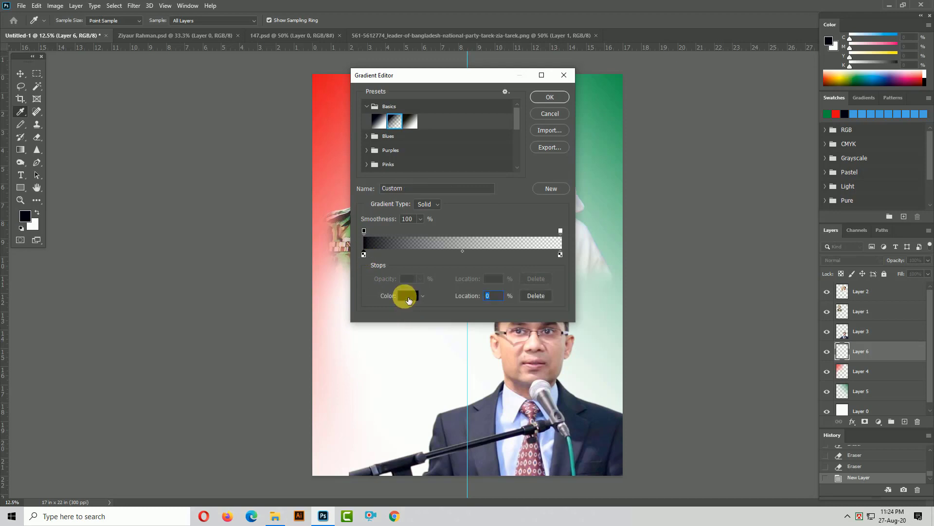
pyautogui.click(407, 296)
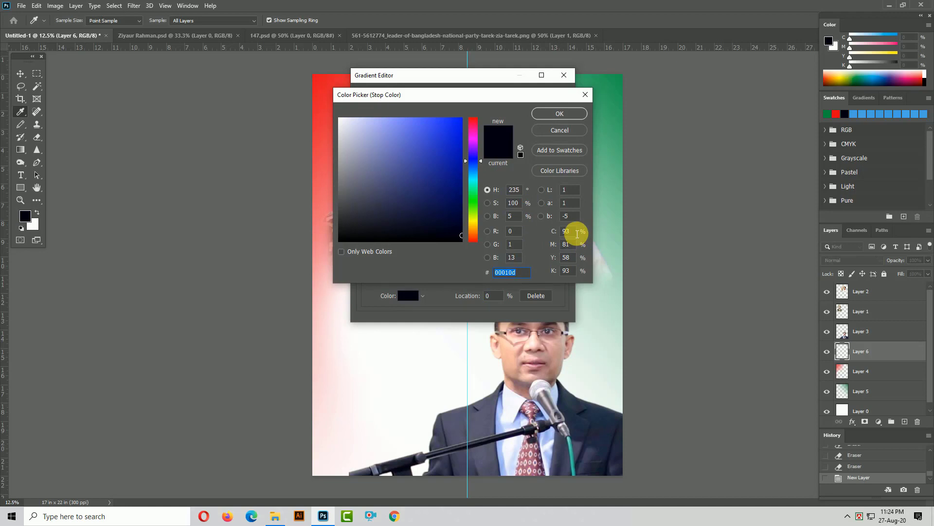
pyautogui.press('Return')
pyautogui.press('Return')
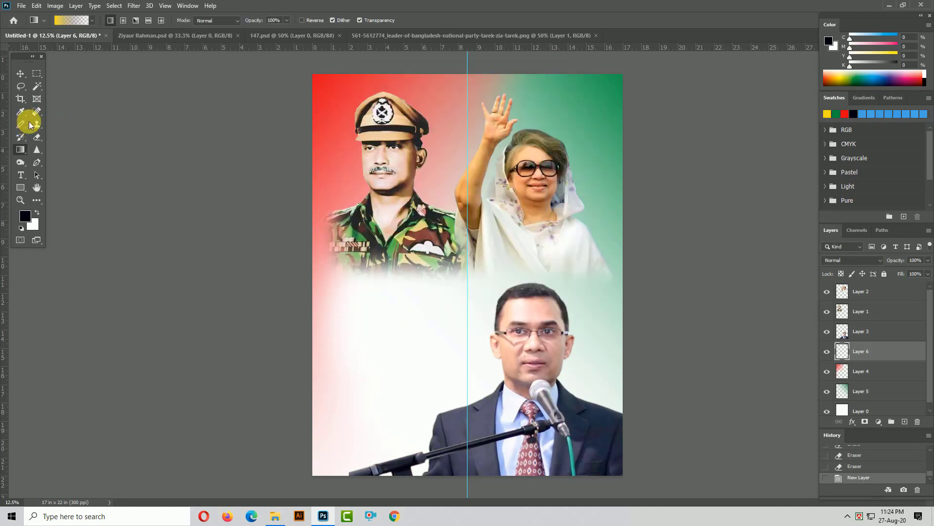
# Change the end colour stop of the yellow gradient to white with C, M, Y and K all 0
pyautogui.click(81, 24)
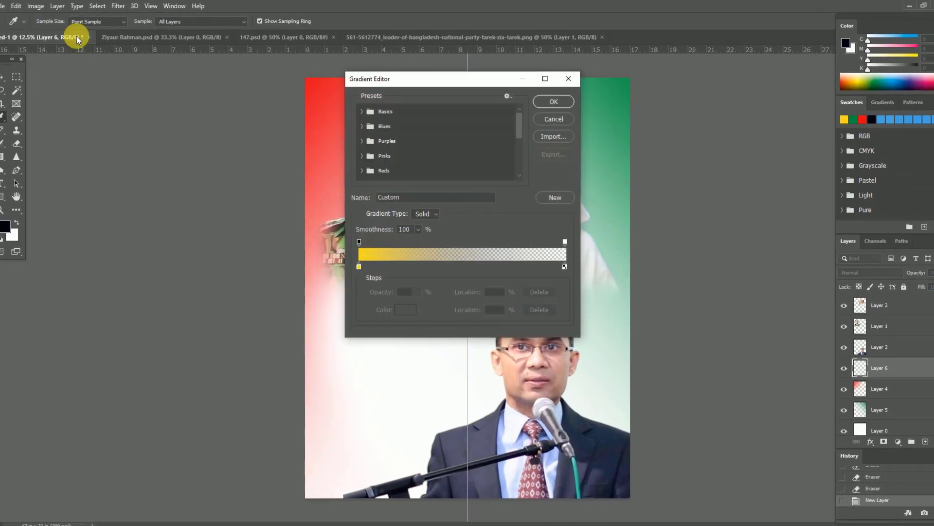
pyautogui.click(569, 275)
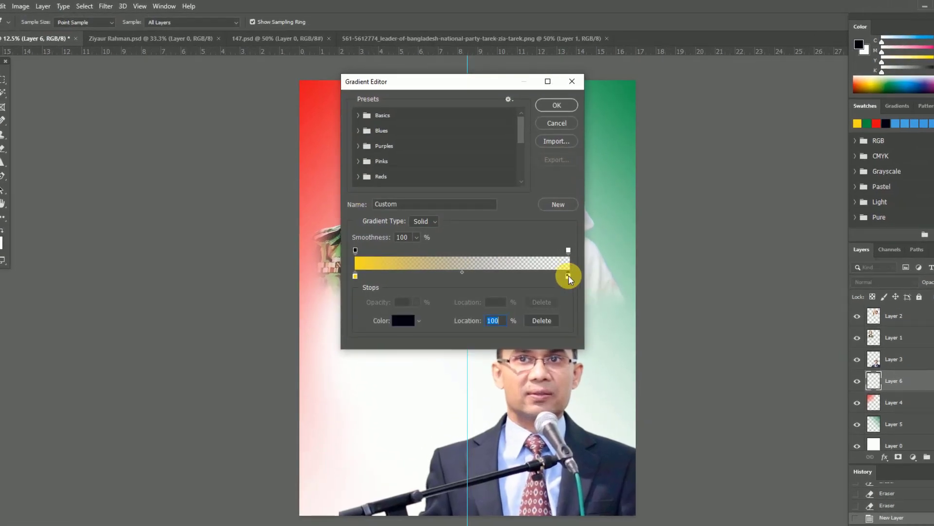
pyautogui.click(407, 321)
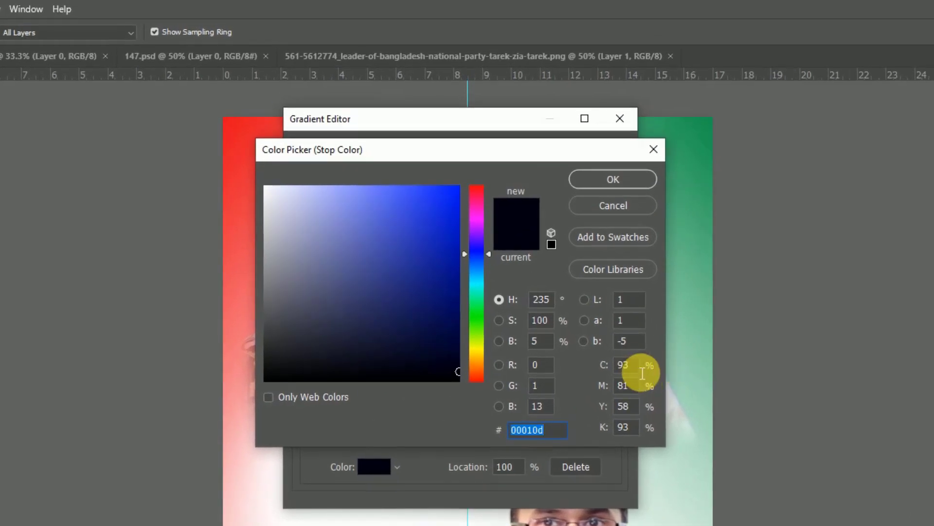
pyautogui.click(622, 365)
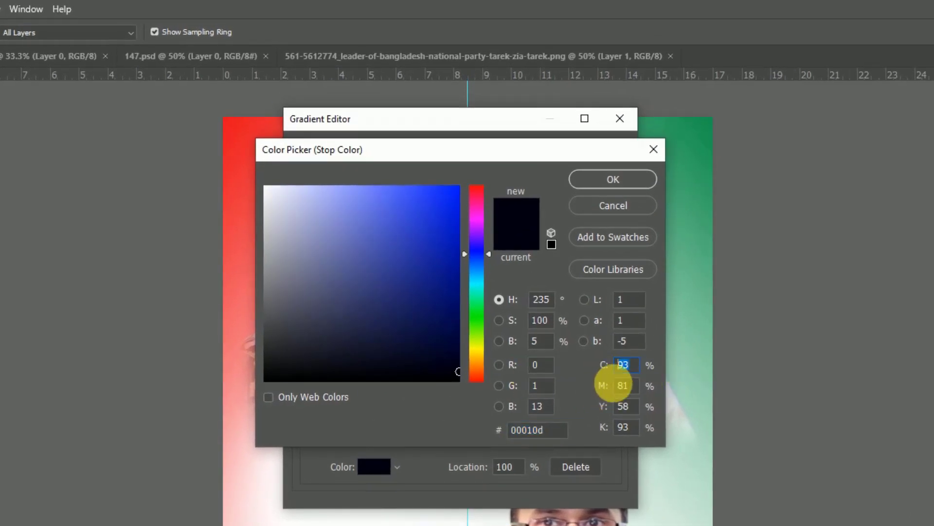
pyautogui.moveTo(301, 212); pyautogui.dragTo(170, 132)
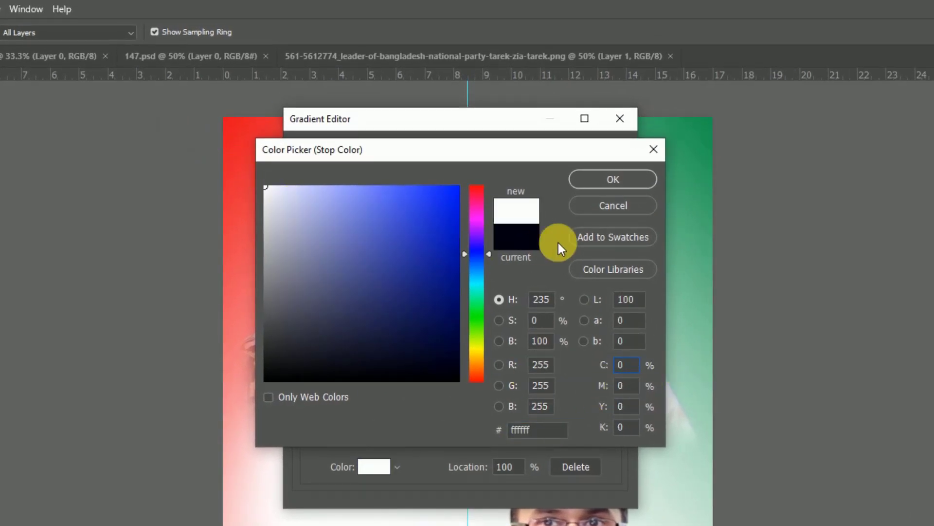
pyautogui.click(617, 180)
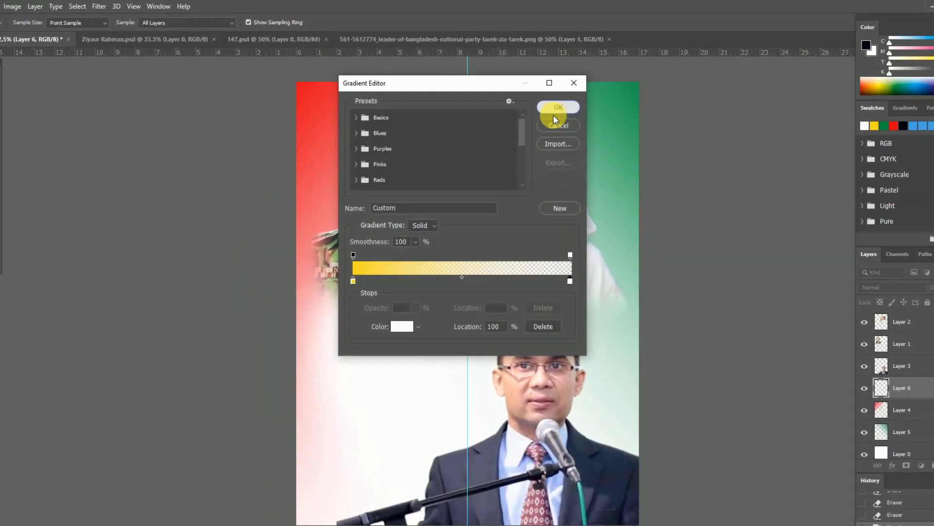
pyautogui.click(597, 154)
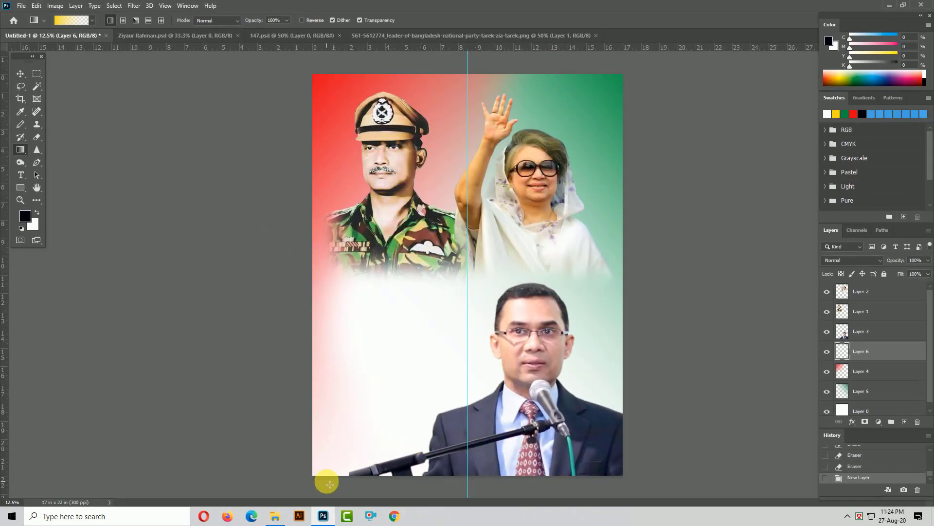
# Try the yellow gradient on Layer 6 diagonally from the page's lower-left corner towards the centre, and undo it
pyautogui.moveTo(327, 478); pyautogui.dragTo(488, 328)
pyautogui.press('v')
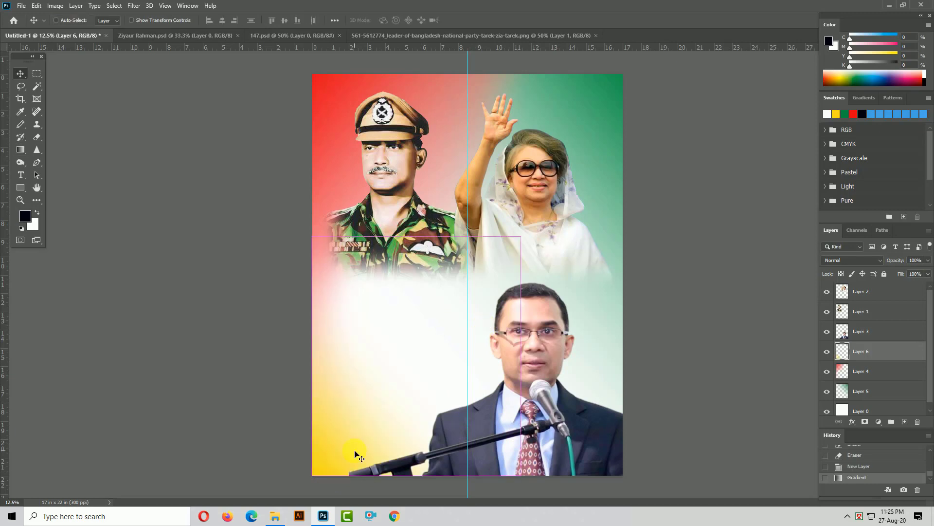
pyautogui.hotkey('ctrl', 'z')
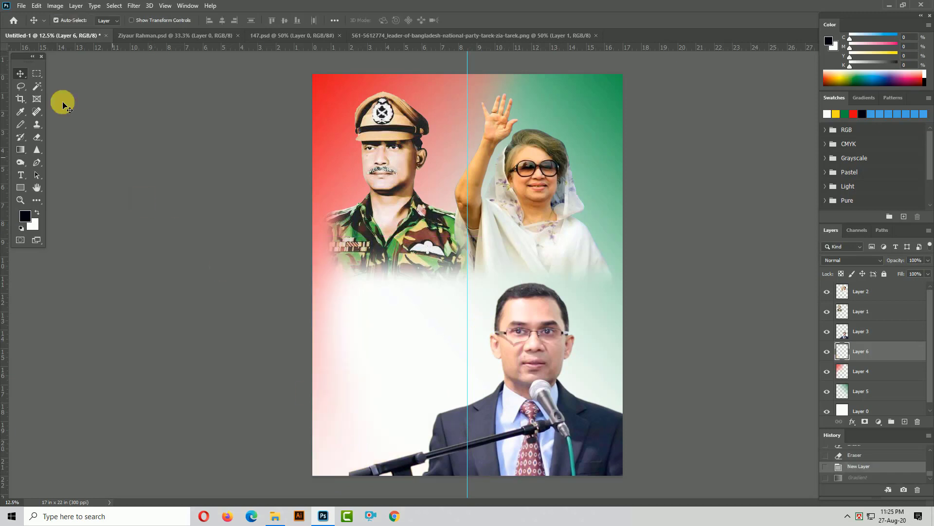
# Change the gradient's starting colour to orange-yellow with C 0, M 30, Y 100, K 0
pyautogui.click(21, 149)
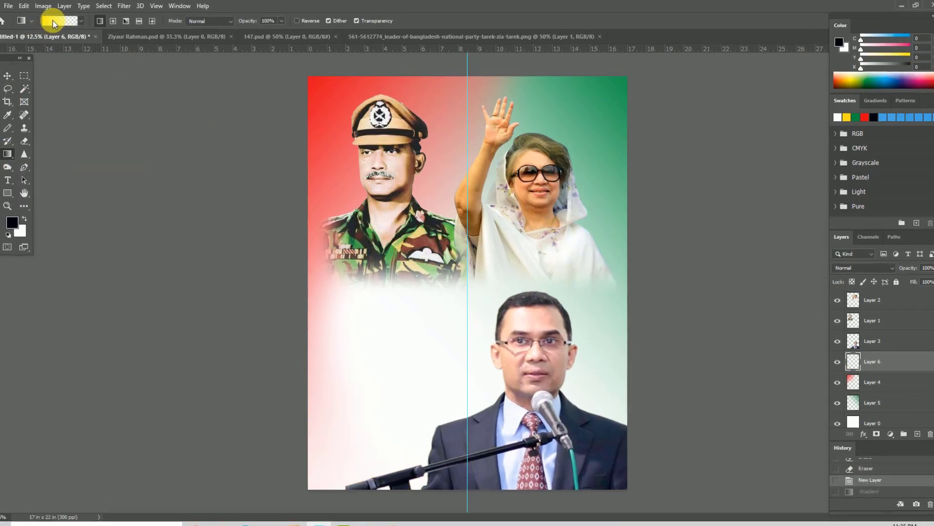
pyautogui.click(66, 20)
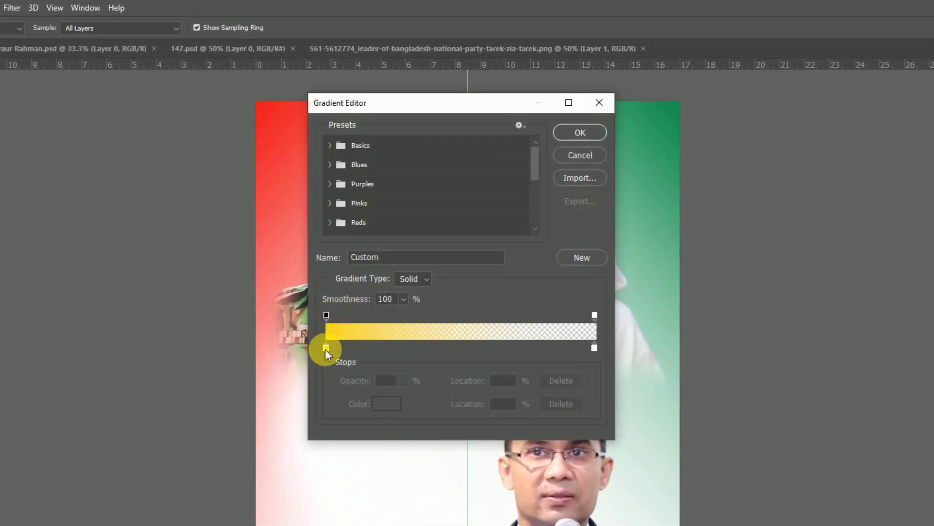
pyautogui.click(326, 348)
pyautogui.click(384, 404)
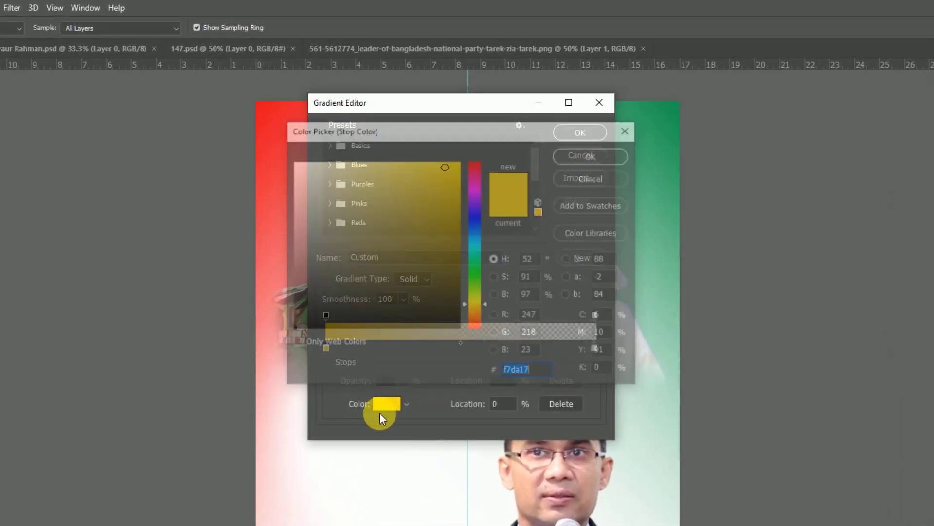
pyautogui.doubleClick(606, 316)
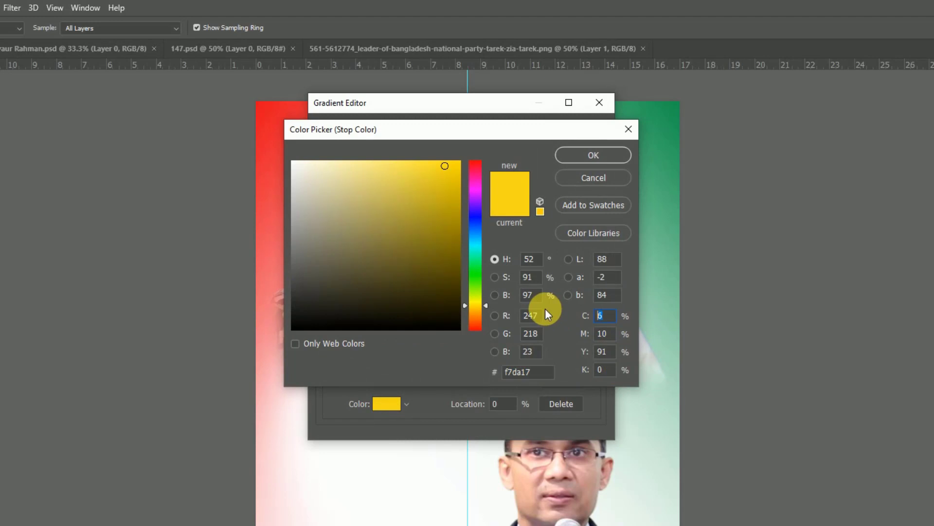
pyautogui.write('0')
pyautogui.doubleClick(606, 333)
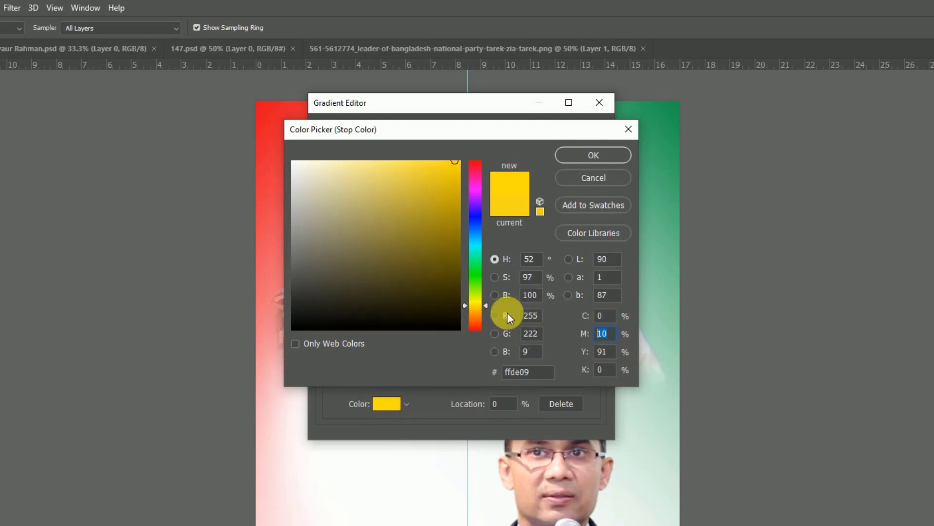
pyautogui.write('30')
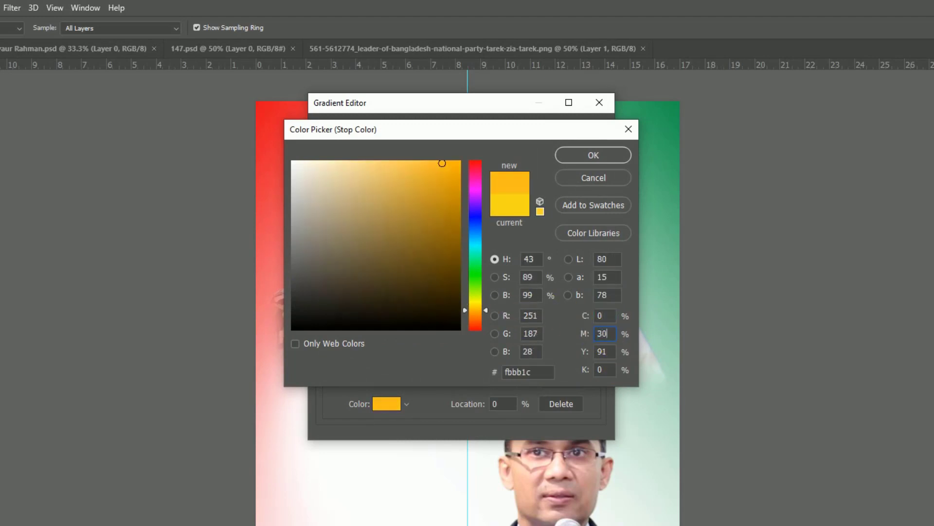
pyautogui.press('Tab')
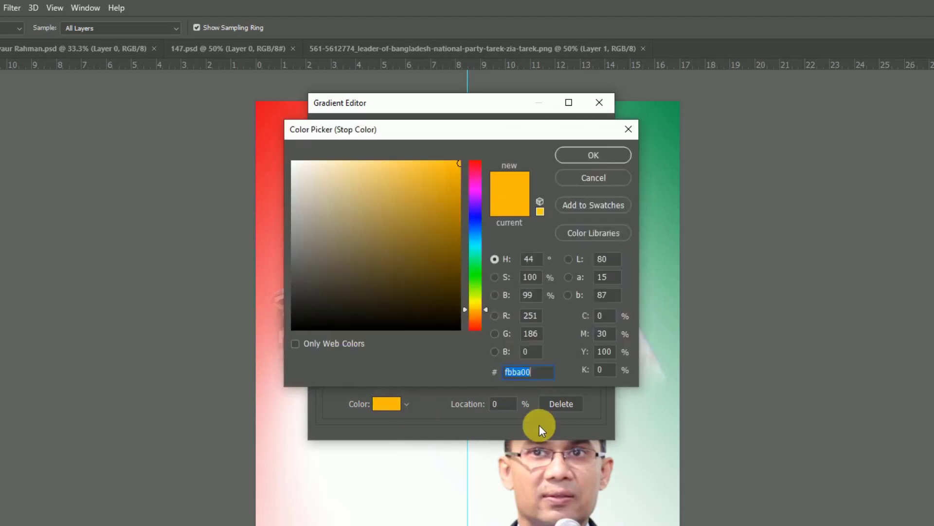
pyautogui.click(609, 351)
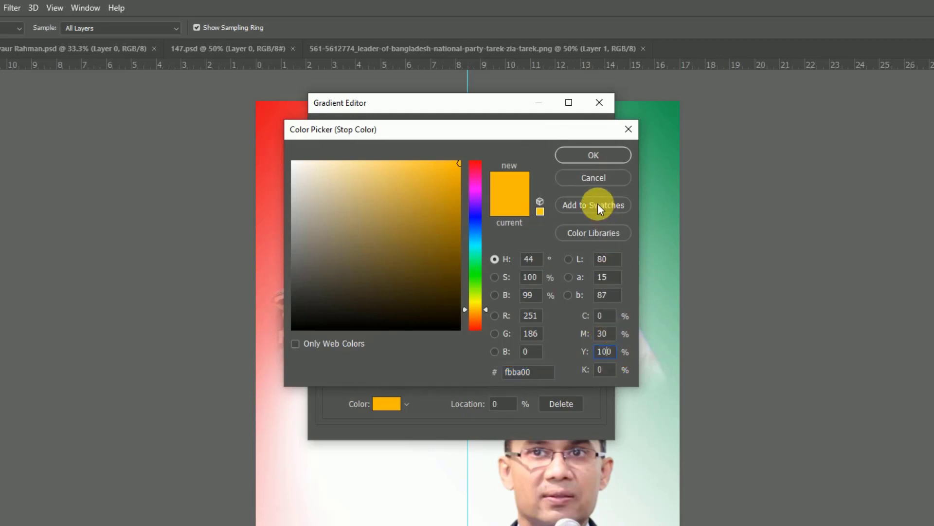
pyautogui.click(593, 156)
pyautogui.click(572, 128)
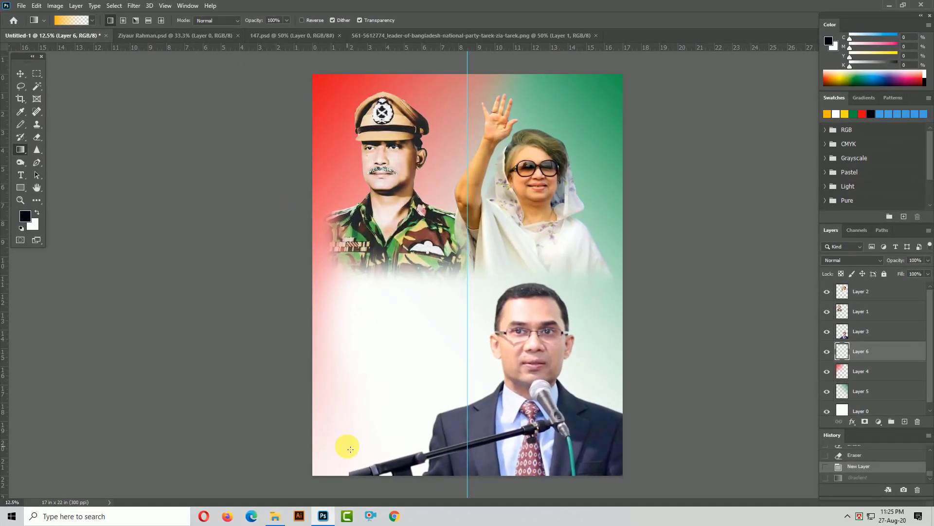
# Fill Layer 6 with the orange-yellow gradient, running diagonally from just outside the page's lower-left corner towards the seated portrait's face
pyautogui.moveTo(299, 484); pyautogui.dragTo(508, 342)
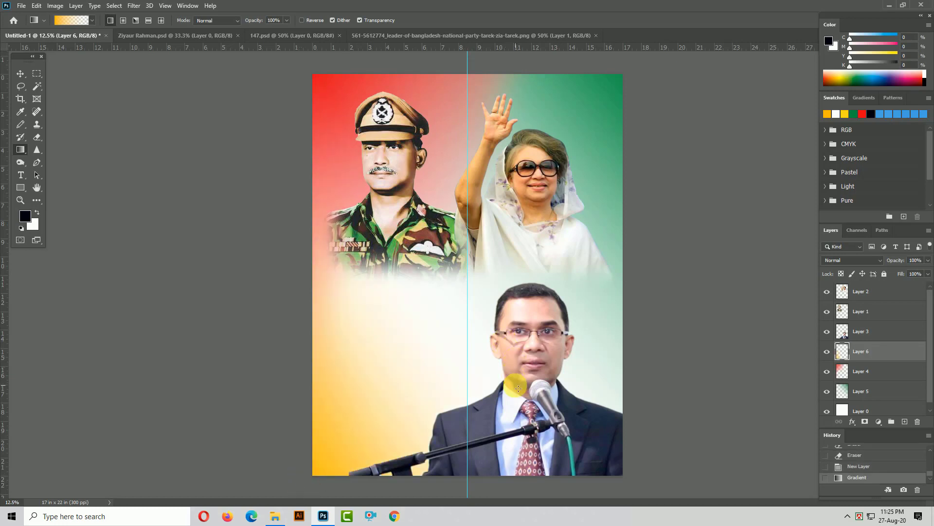
pyautogui.click(21, 74)
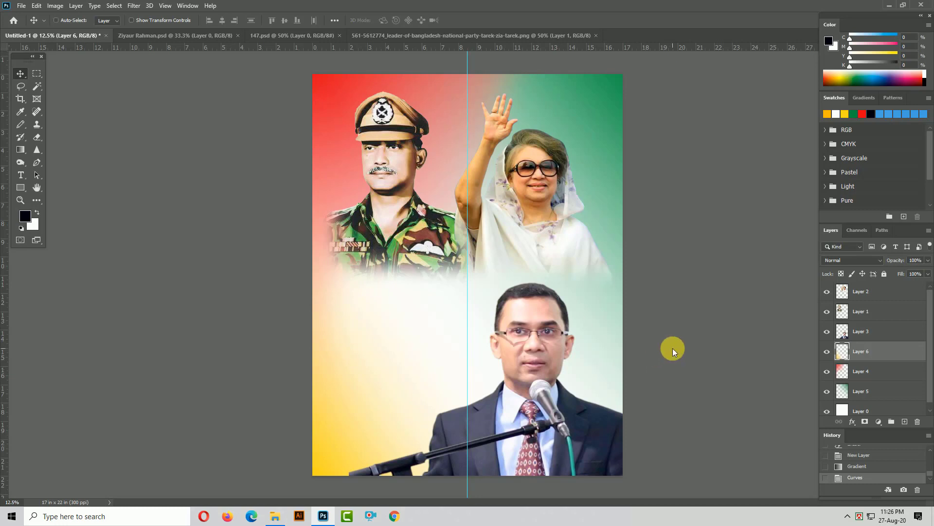
# Save the layered document to the Desktop as "Poster Design" in Photoshop format
pyautogui.hotkey('ctrl', 's')
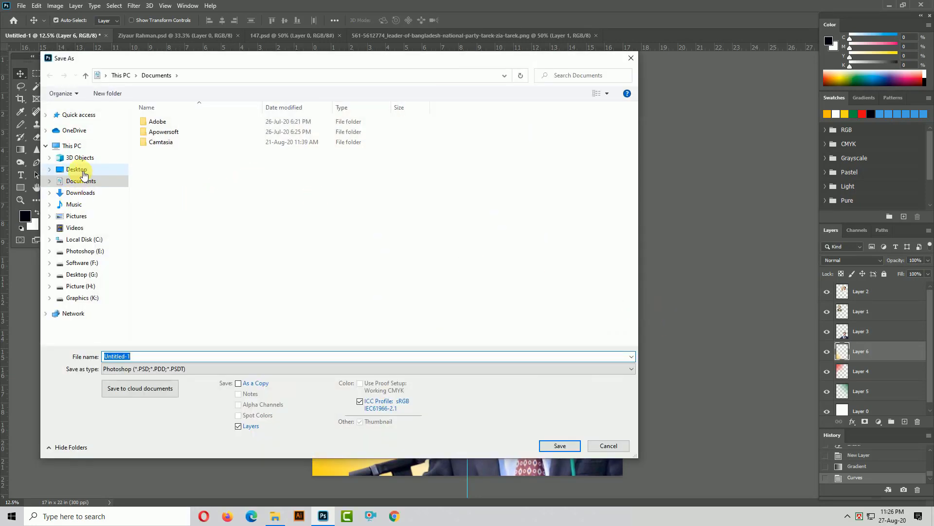
pyautogui.click(78, 170)
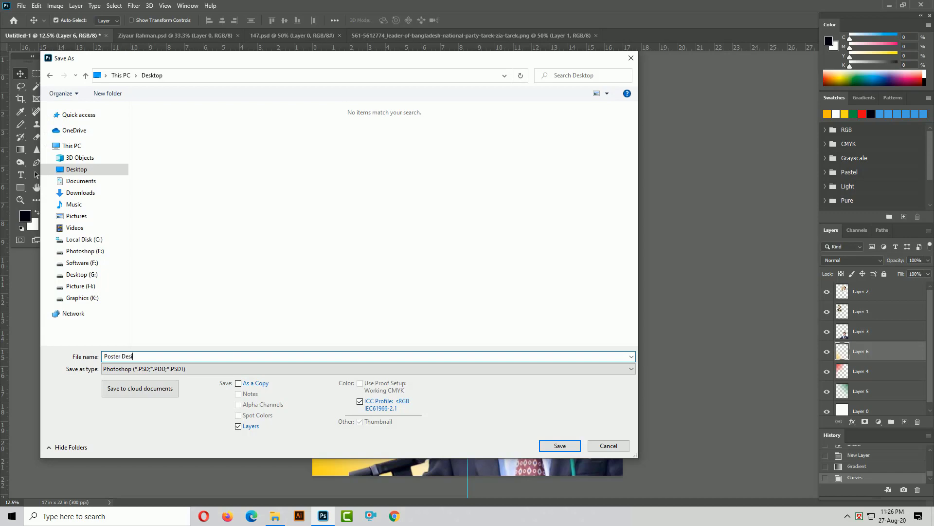
pyautogui.press('Return')
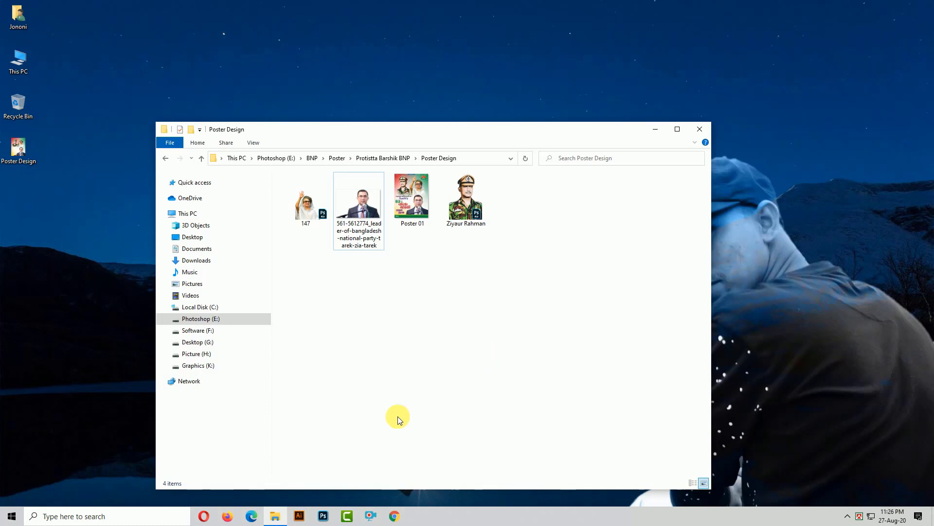
# Switch to Illustrator and create a new portrait document, 8.268 × 11.693 in, with one artboard and no bleed
pyautogui.click(300, 516)
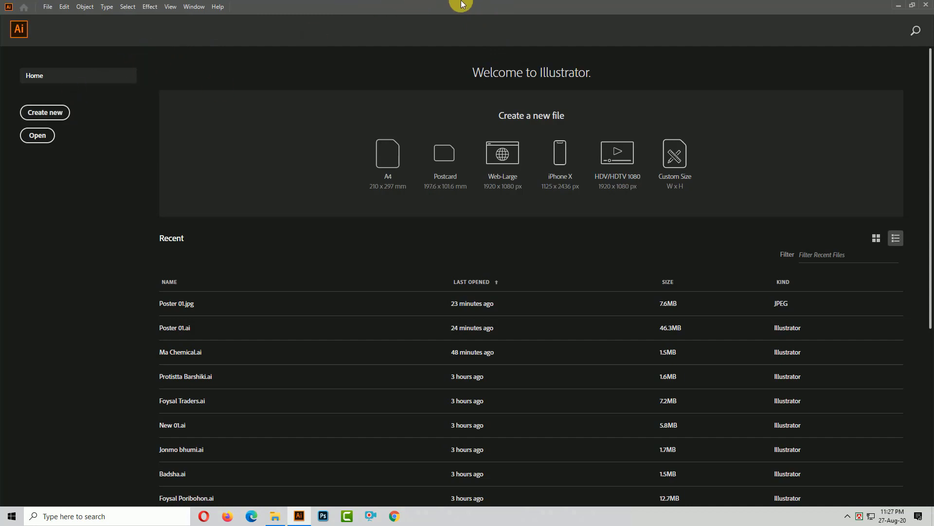
pyautogui.click(43, 115)
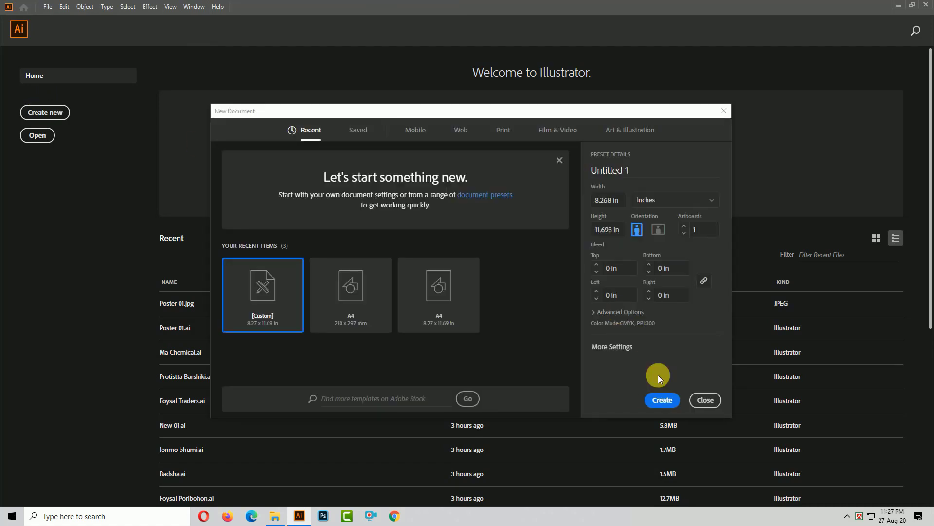
pyautogui.click(661, 399)
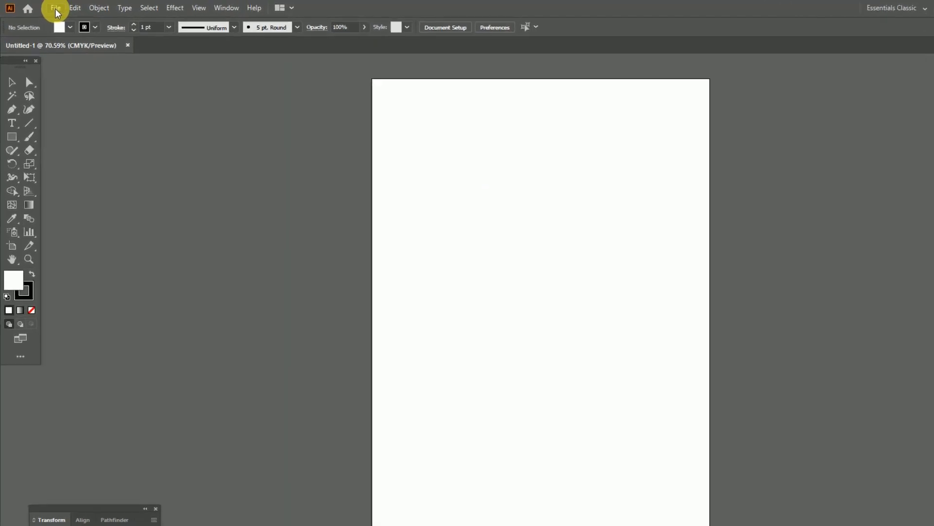
# Place the Poster Design file from the Desktop into the document as an unlinked image
pyautogui.click(56, 10)
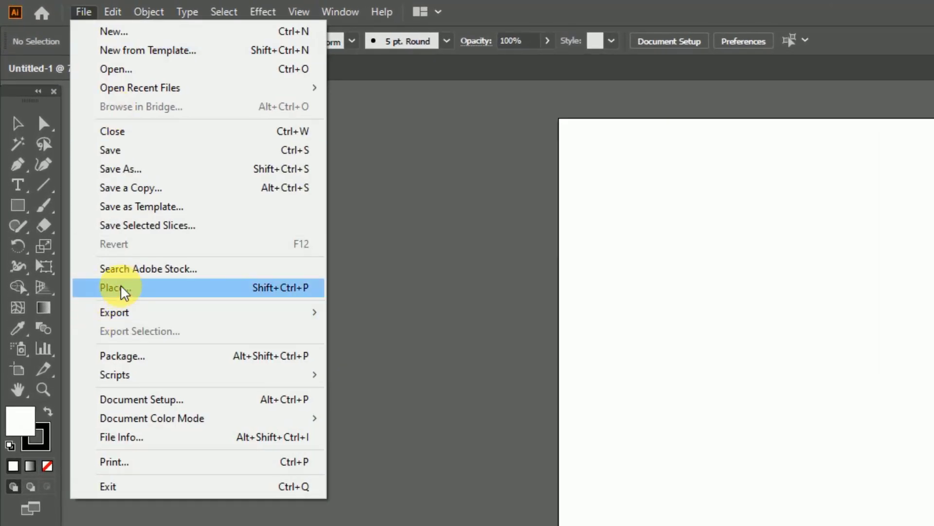
pyautogui.click(83, 192)
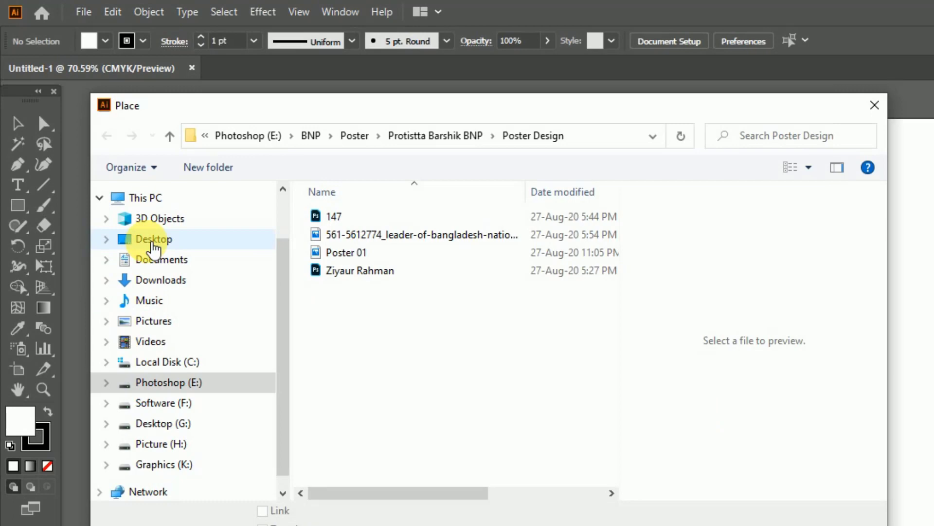
pyautogui.click(152, 244)
pyautogui.click(346, 215)
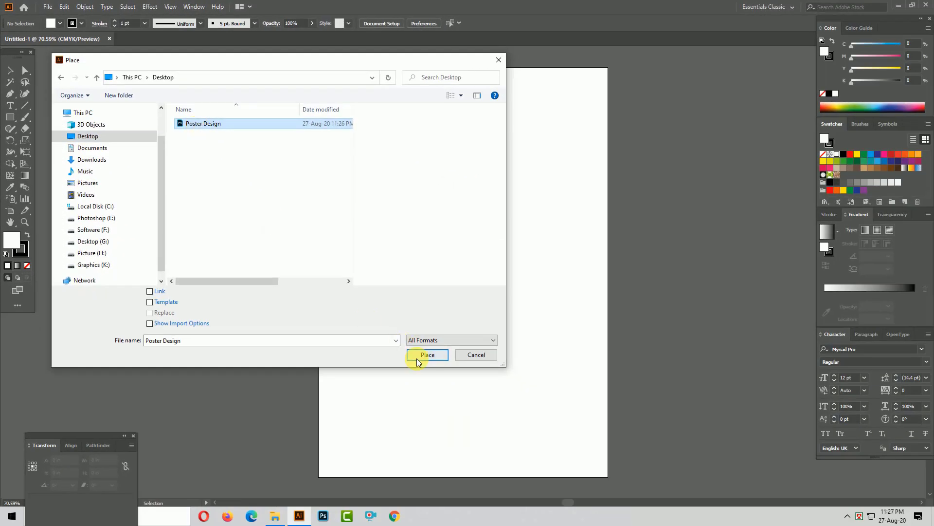
pyautogui.click(463, 384)
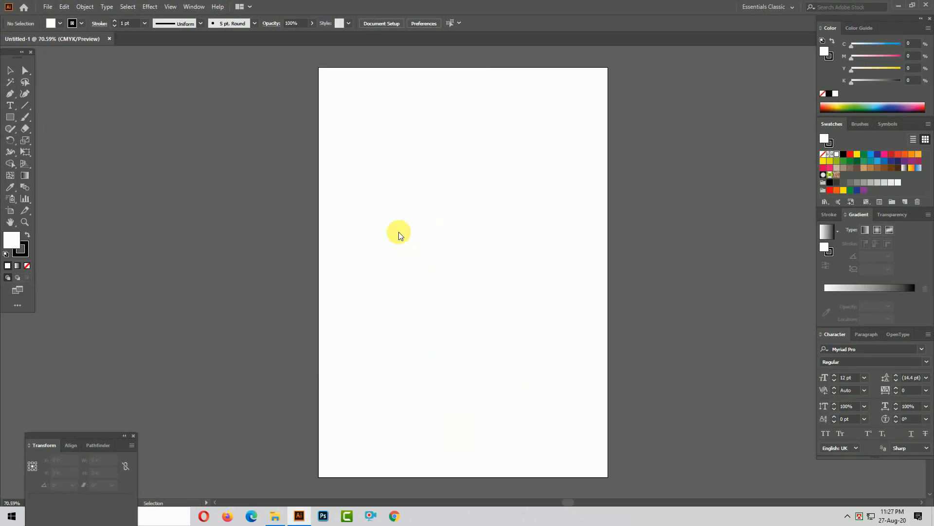
pyautogui.click(372, 196)
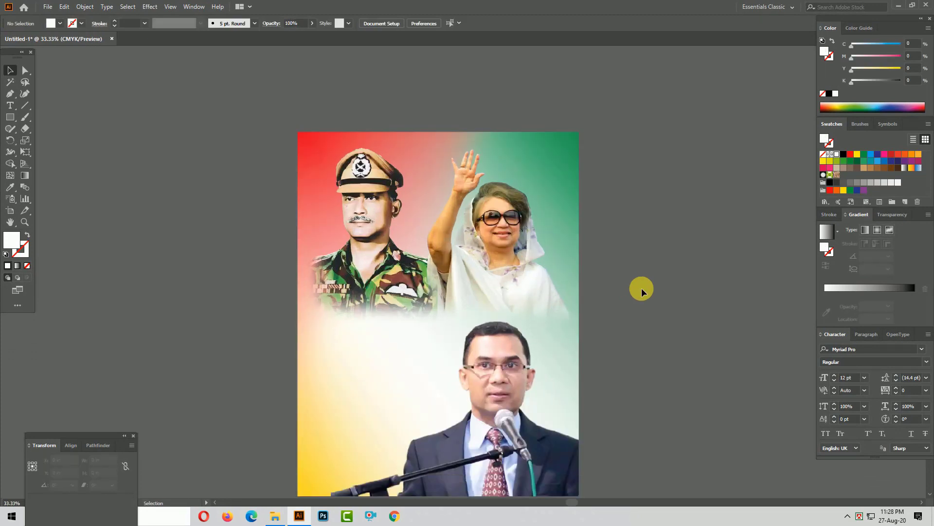
# Start the Type tool and set its font to SutonnyMJ Bold
pyautogui.scroll(-2, 642, 292)
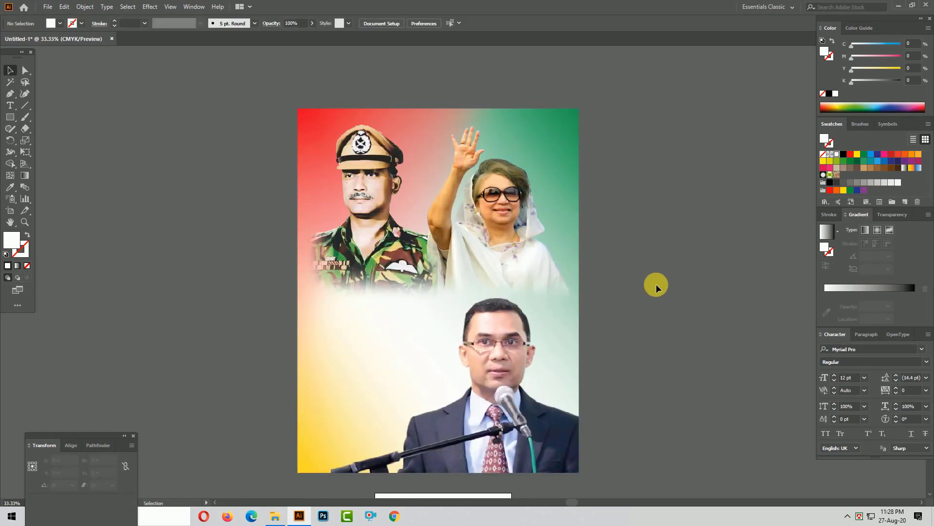
pyautogui.click(10, 106)
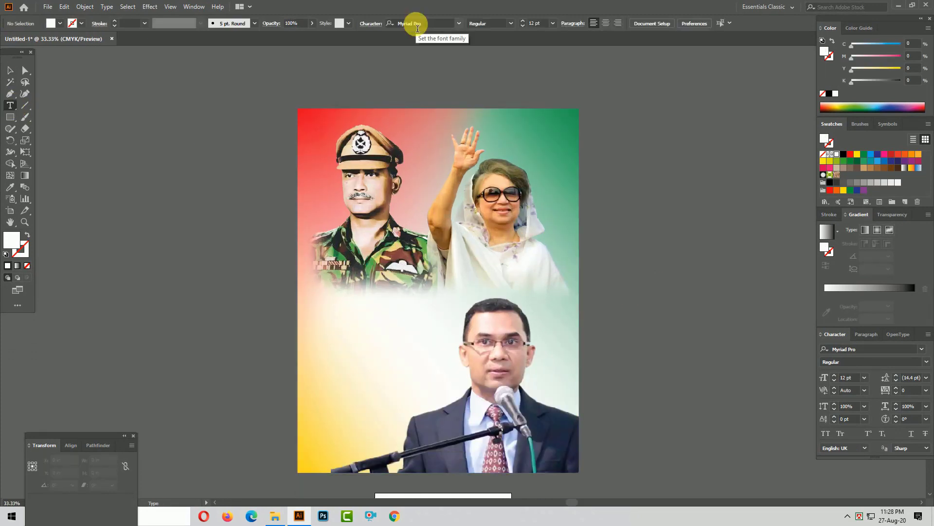
pyautogui.click(417, 25)
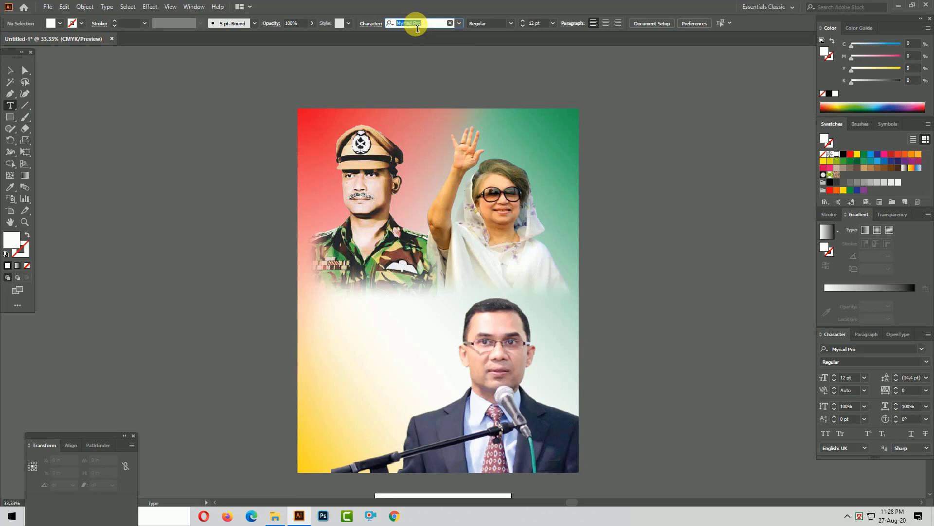
pyautogui.write('Su')
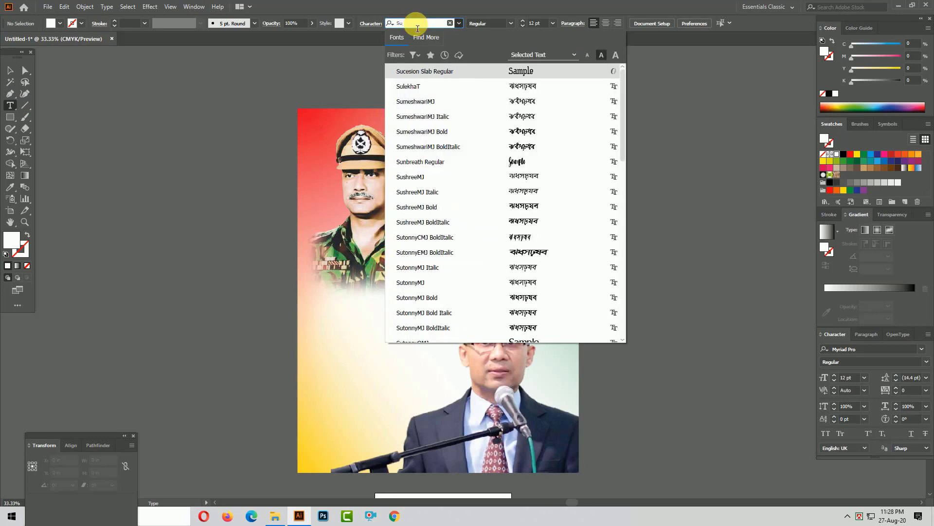
pyautogui.write('t')
pyautogui.press('Down')
pyautogui.press('Down')
pyautogui.press('Down')
pyautogui.press('Down')
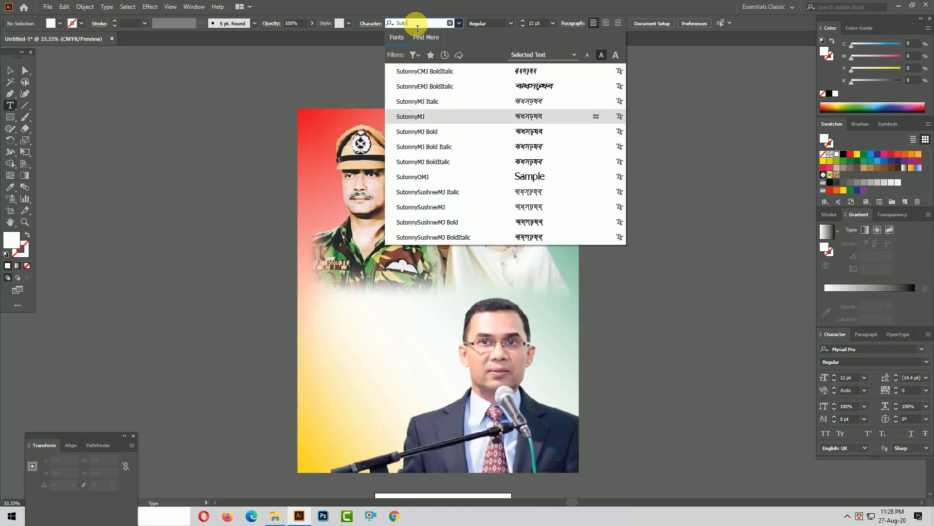
pyautogui.press('Return')
# Add a line of placeholder text above the poster and enlarge it to about 104 pt
pyautogui.scroll(2, 421, 146)
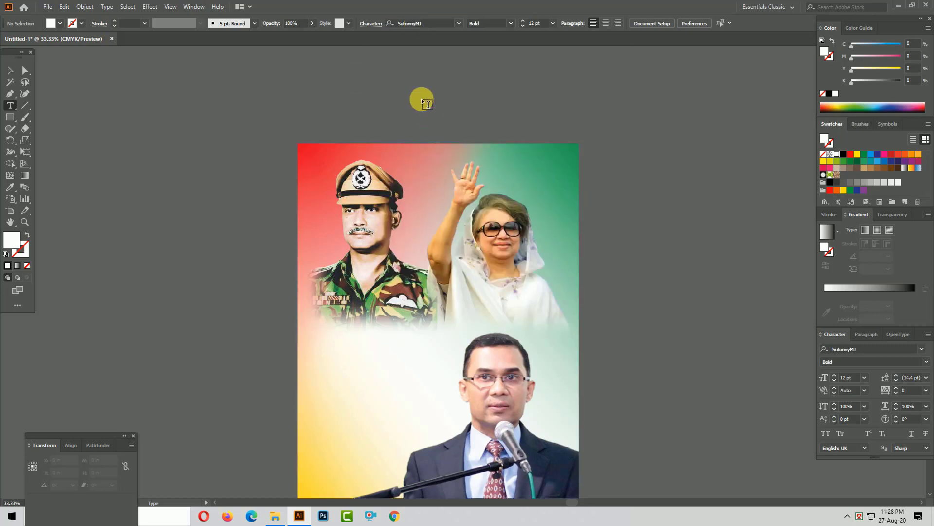
pyautogui.click(421, 103)
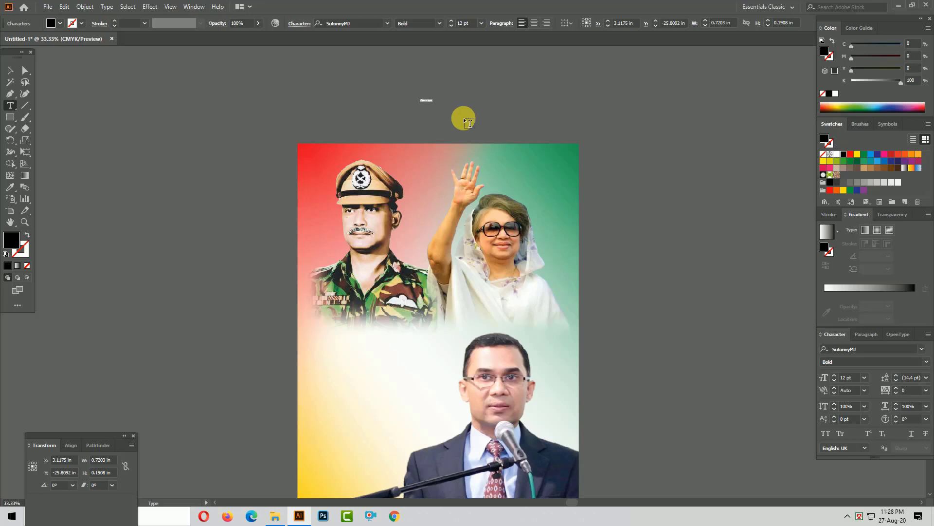
pyautogui.press('Escape')
pyautogui.moveTo(433, 102); pyautogui.dragTo(477, 115)
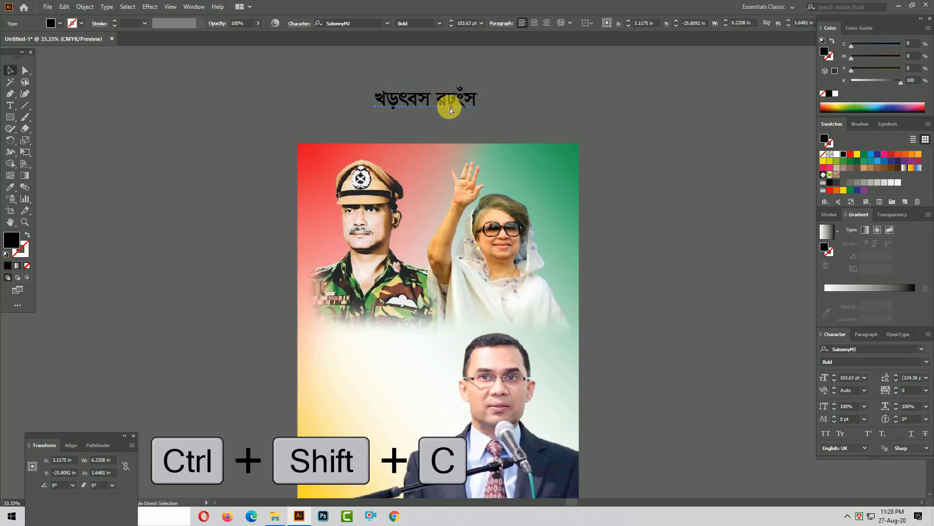
# Centre-align the text line above the poster's middle and replace its wording with "বিস্‌মিল্লাহির রাহ্‌মানির রাহিম"
pyautogui.hotkey('ctrl', 'shift', 'c')
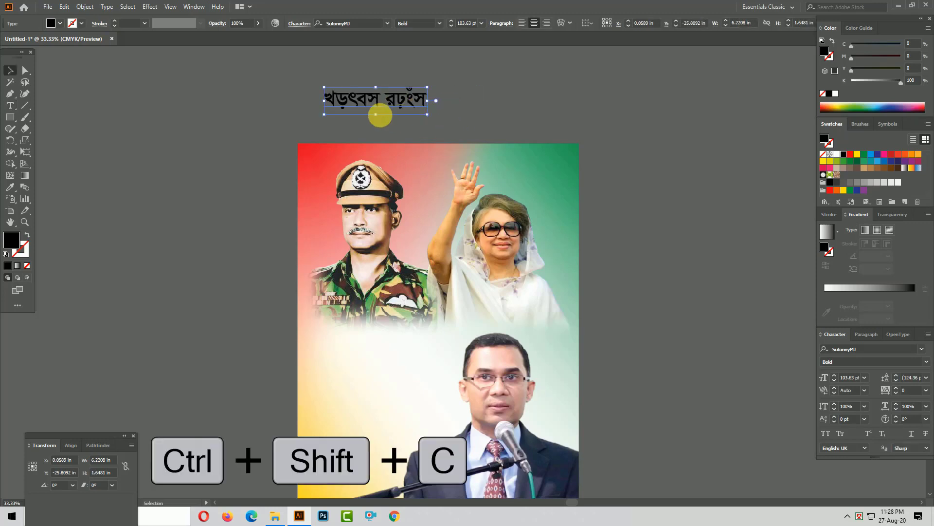
pyautogui.moveTo(395, 108); pyautogui.dragTo(461, 124)
pyautogui.press('t')
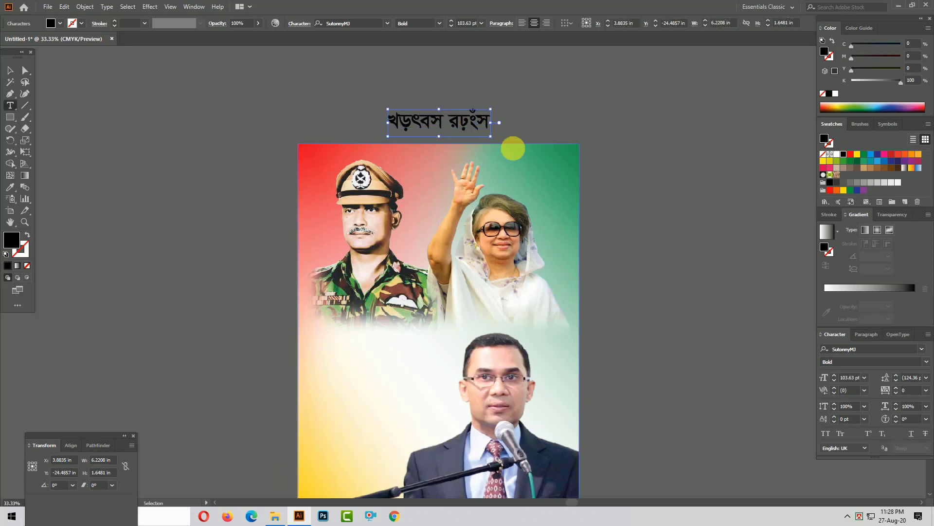
pyautogui.write('বস্মিল্লাহির রাহ্মানির রাহিম')
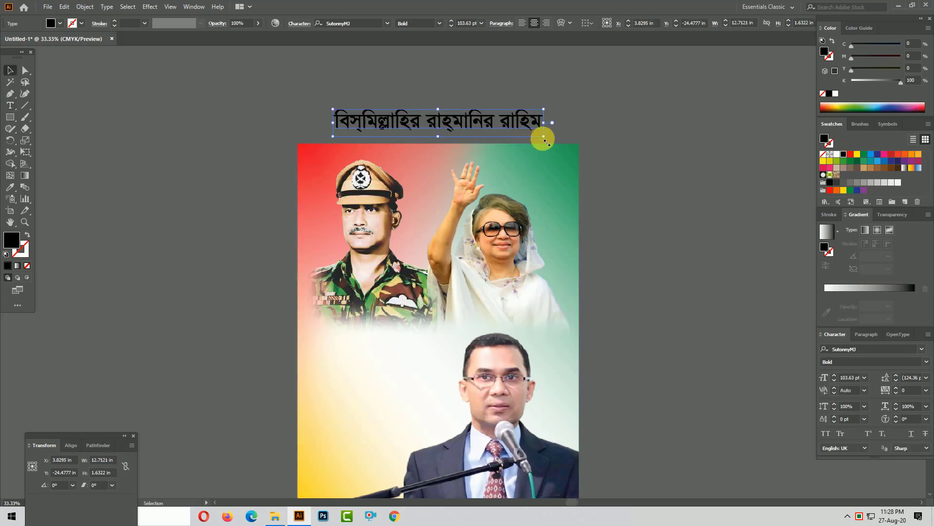
# Scale the Bengali heading down to about 40 pt and move it onto the poster just below its upper edge
pyautogui.moveTo(544, 139); pyautogui.dragTo(482, 154)
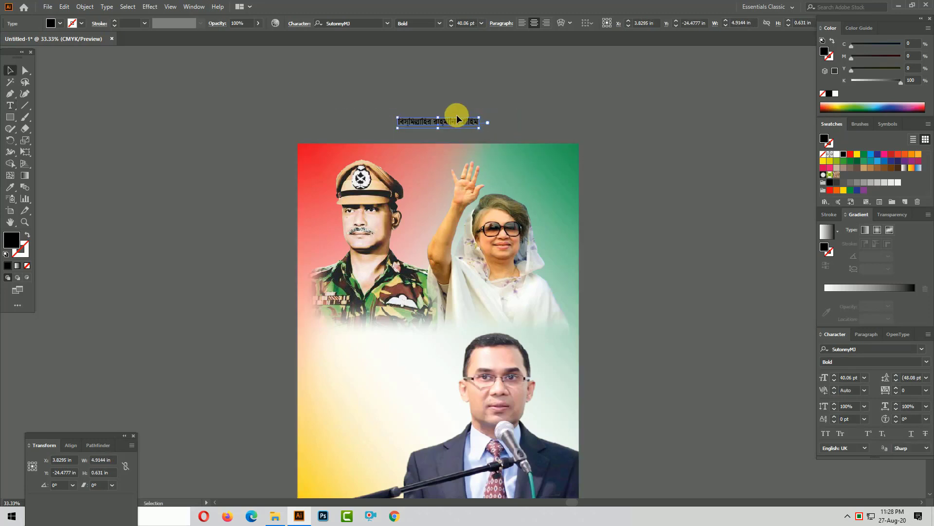
pyautogui.moveTo(454, 123); pyautogui.dragTo(449, 154)
pyautogui.click(495, 121)
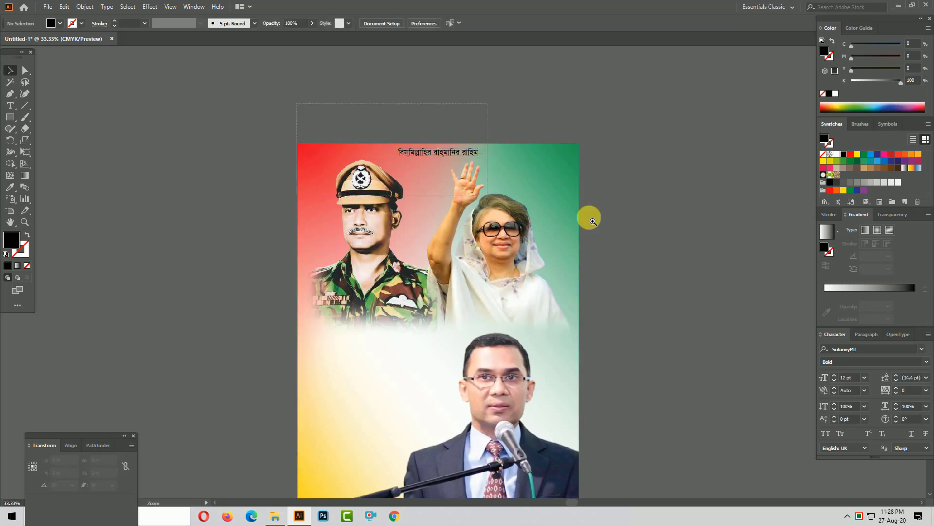
# Set the Bengali heading's font size to 20 pt
pyautogui.click(643, 242)
pyautogui.click(436, 237)
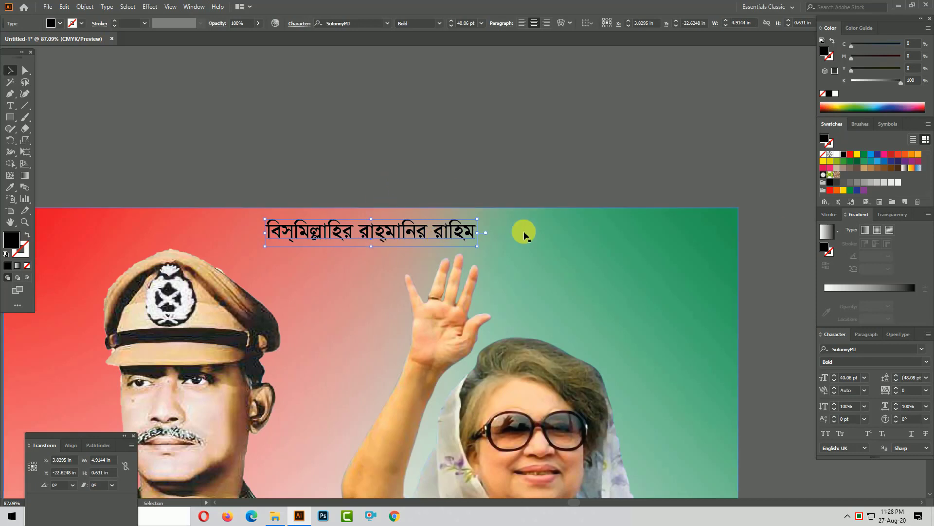
pyautogui.click(849, 376)
pyautogui.write('20')
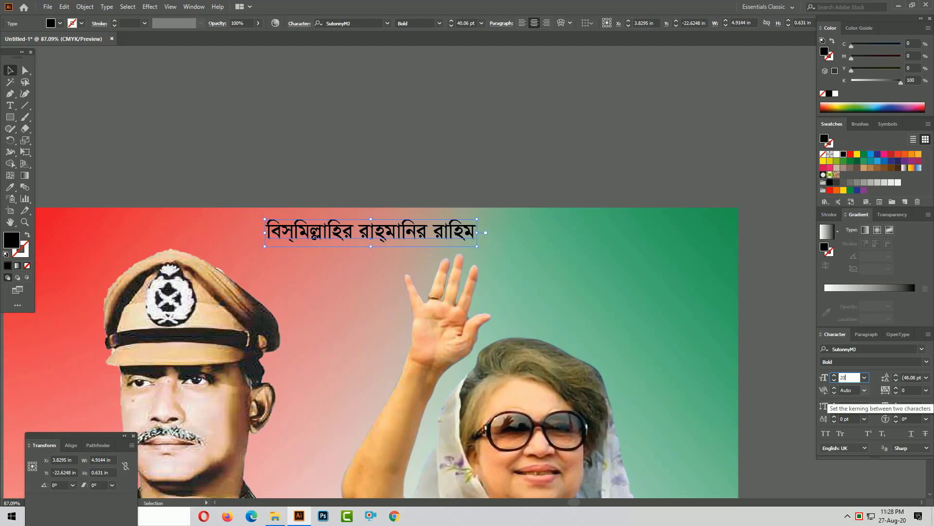
pyautogui.press('Return')
# Draw a black rectangle about 4.58 × 0.62 in over the Bengali heading, starting at the poster's upper edge
pyautogui.click(10, 117)
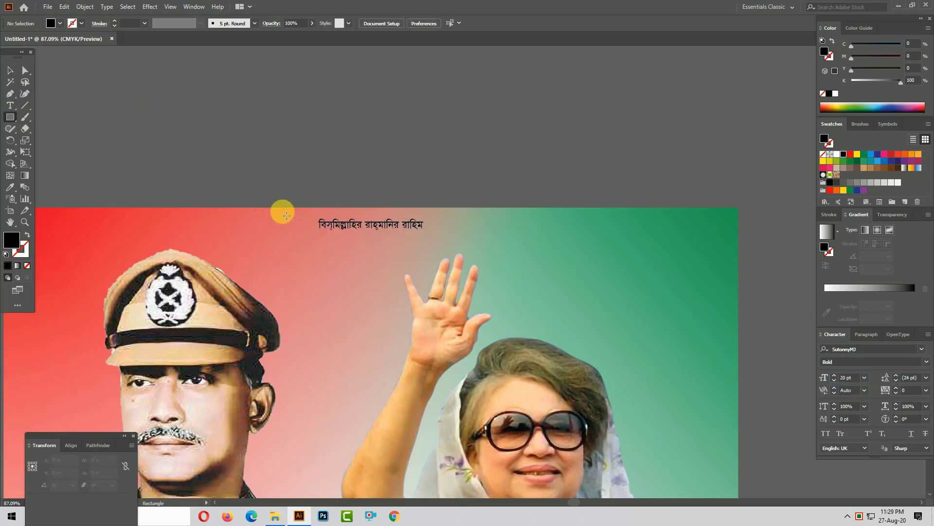
pyautogui.moveTo(279, 208); pyautogui.dragTo(477, 234)
pyautogui.click(10, 71)
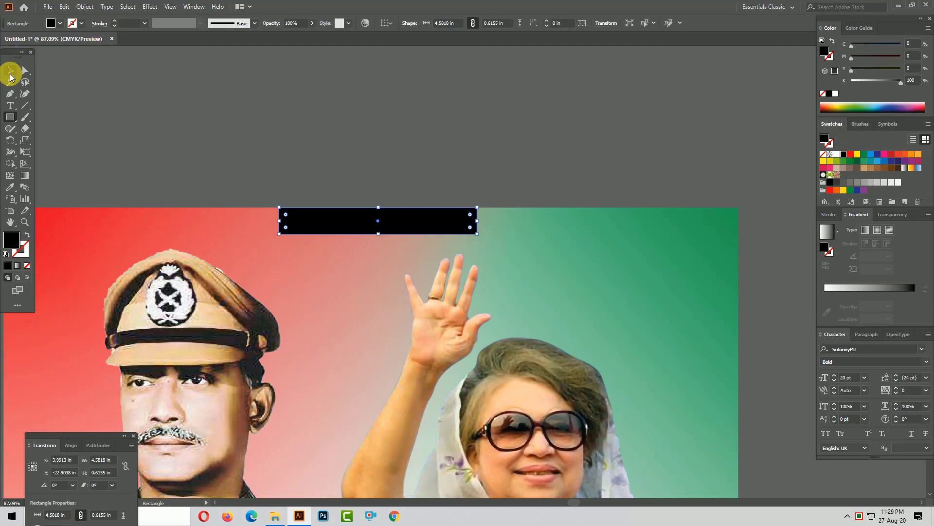
pyautogui.click(406, 170)
# Align the poster image, black rectangle and heading text to one another by their horizontal centres
pyautogui.hotkey('ctrl', 'a')
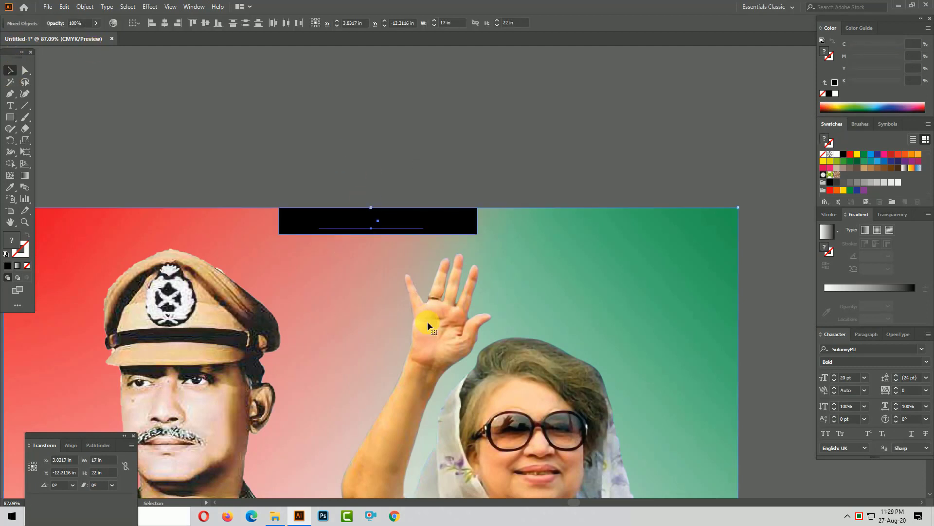
pyautogui.click(164, 25)
pyautogui.click(370, 144)
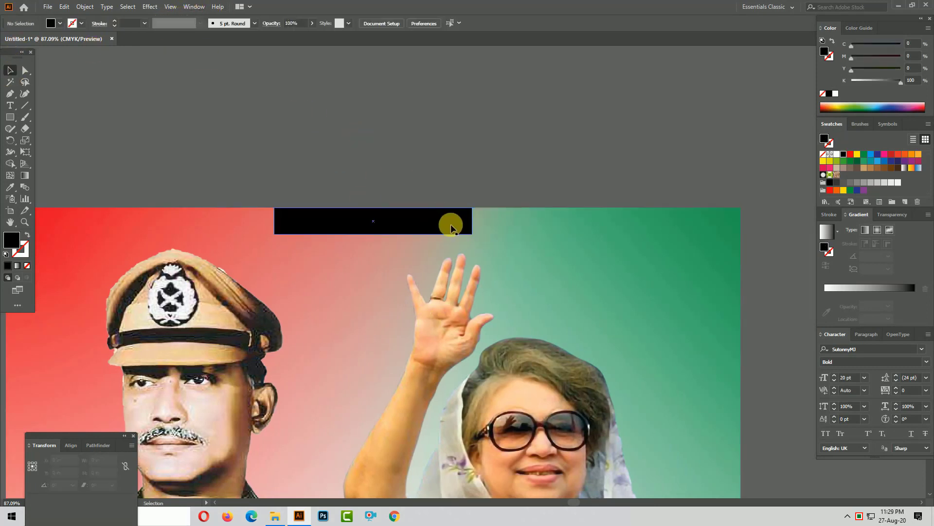
# Temporarily hide the black rectangle to bring the Bengali heading to the front, and show all hidden objects again
pyautogui.click(451, 224)
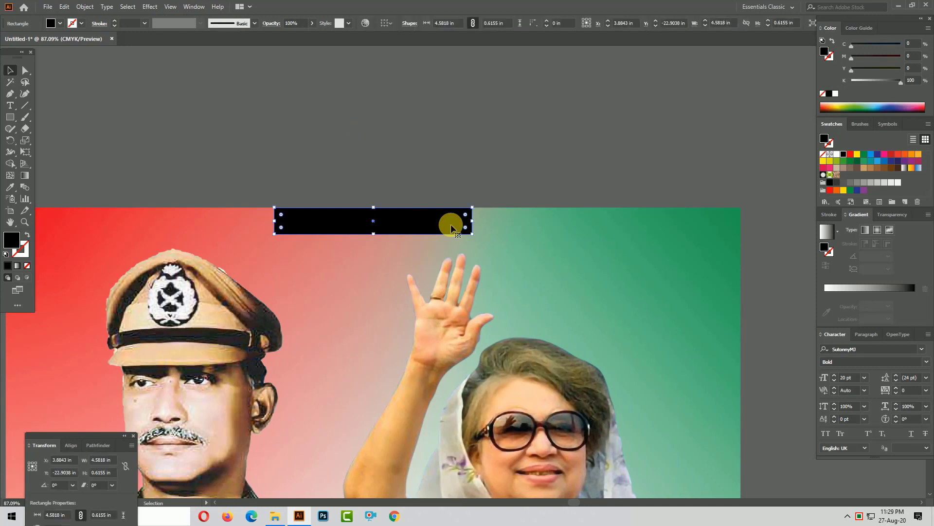
pyautogui.hotkey('ctrl', '3')
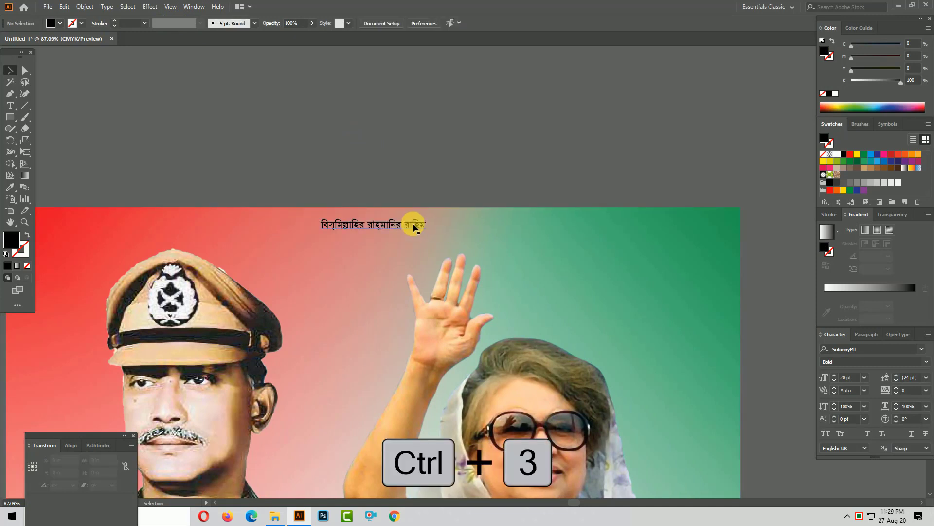
pyautogui.click(414, 227)
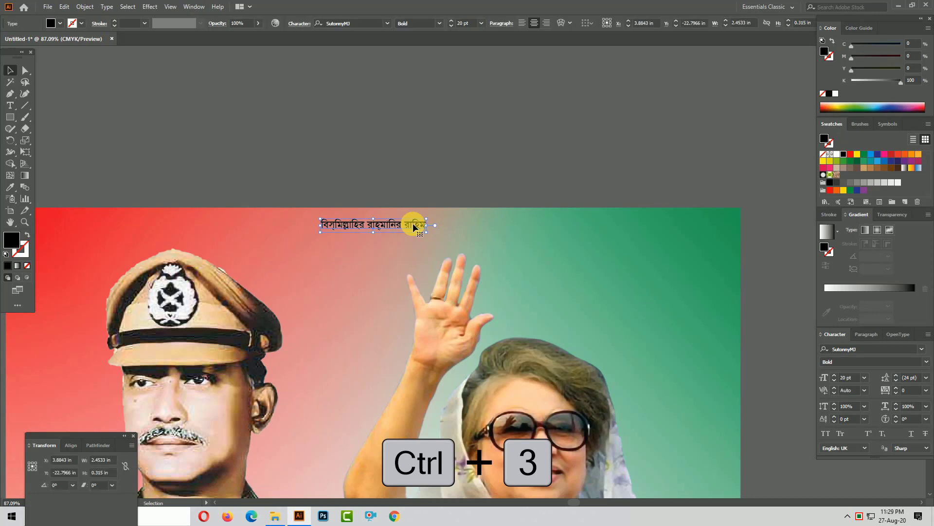
pyautogui.hotkey('ctrl', 'shift', ']')
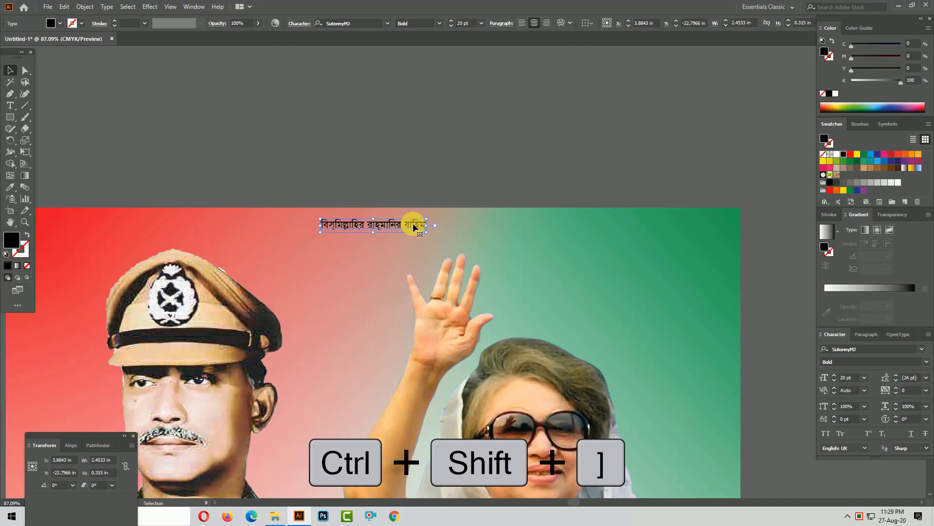
pyautogui.hotkey('ctrl', 'alt', '3')
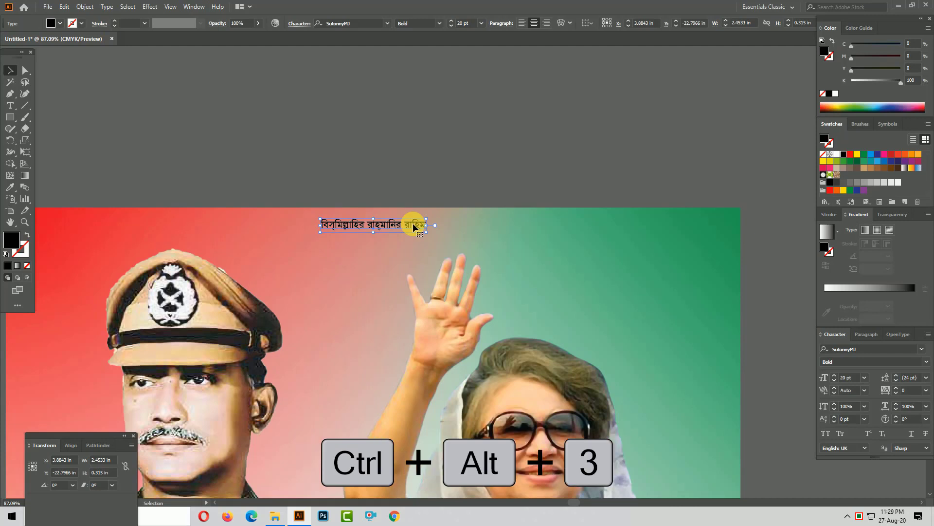
# Show all hidden objects and fill the Bengali heading text with white
pyautogui.hotkey('ctrl', 'alt', '3')
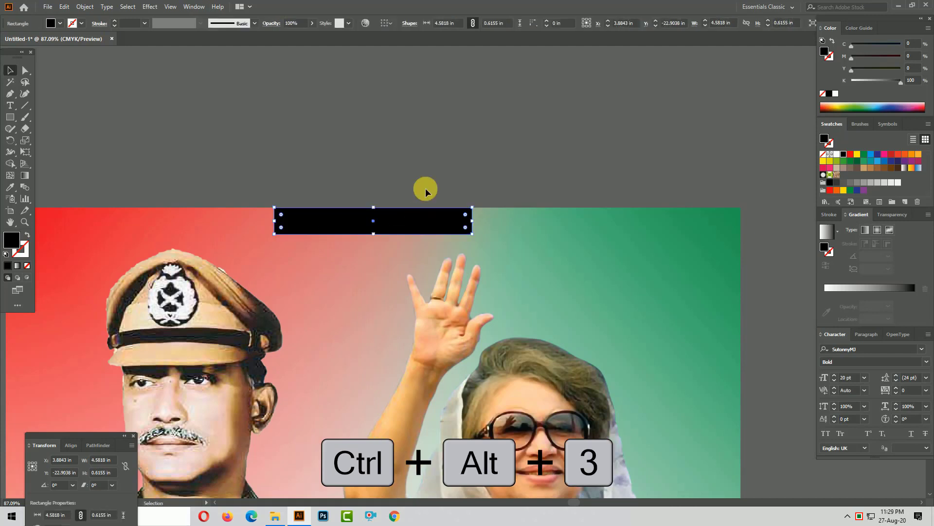
pyautogui.click(395, 225)
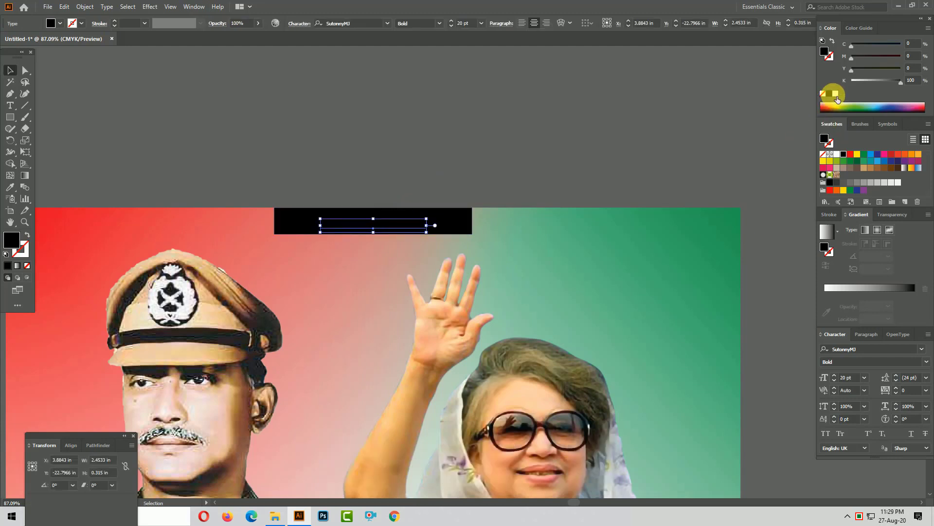
pyautogui.click(836, 94)
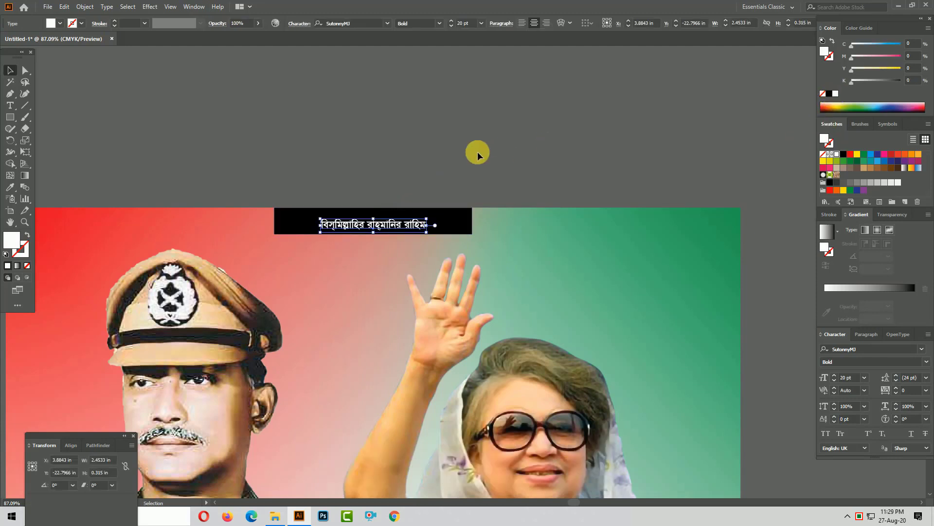
pyautogui.click(463, 154)
# Narrow the black rectangle symmetrically to about 3.72 in wide and fill it blue (C 100, M 49, Y 0, K 0)
pyautogui.click(468, 222)
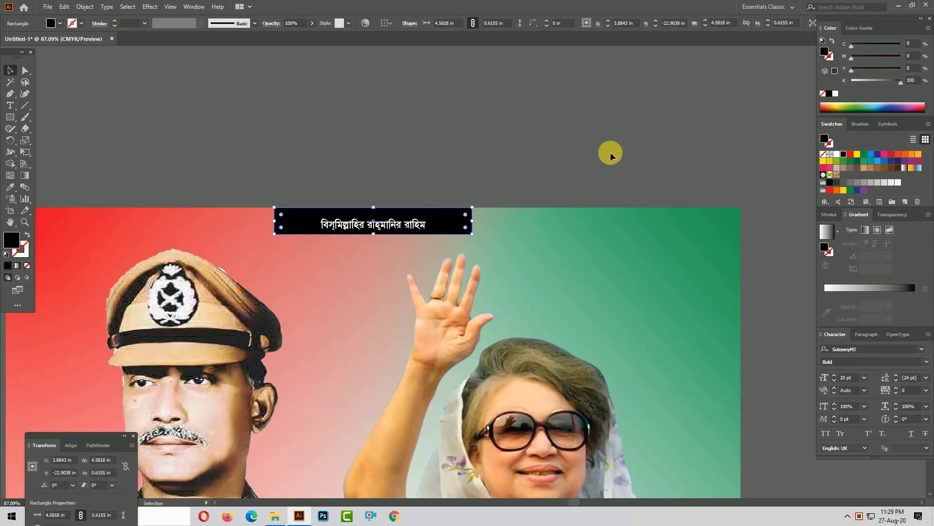
pyautogui.moveTo(472, 220); pyautogui.dragTo(454, 221)
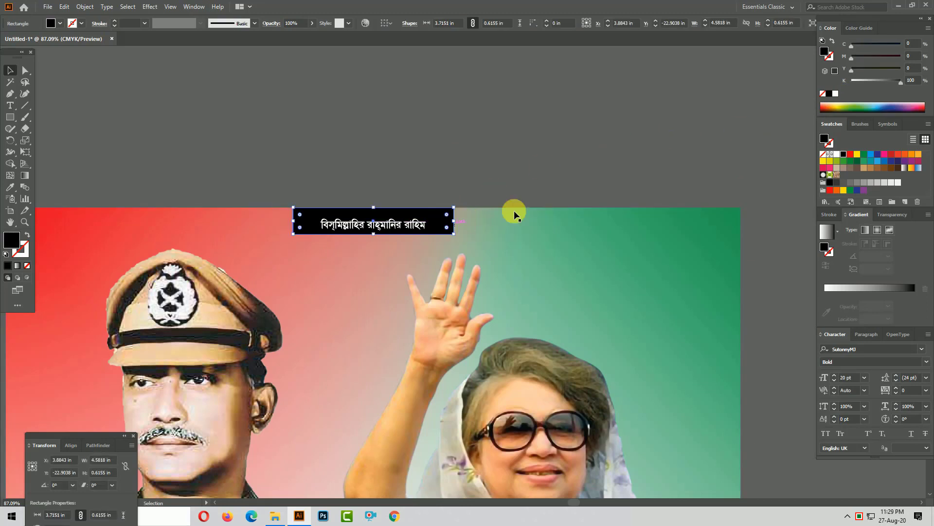
pyautogui.click(878, 154)
pyautogui.moveTo(883, 57); pyautogui.dragTo(875, 57)
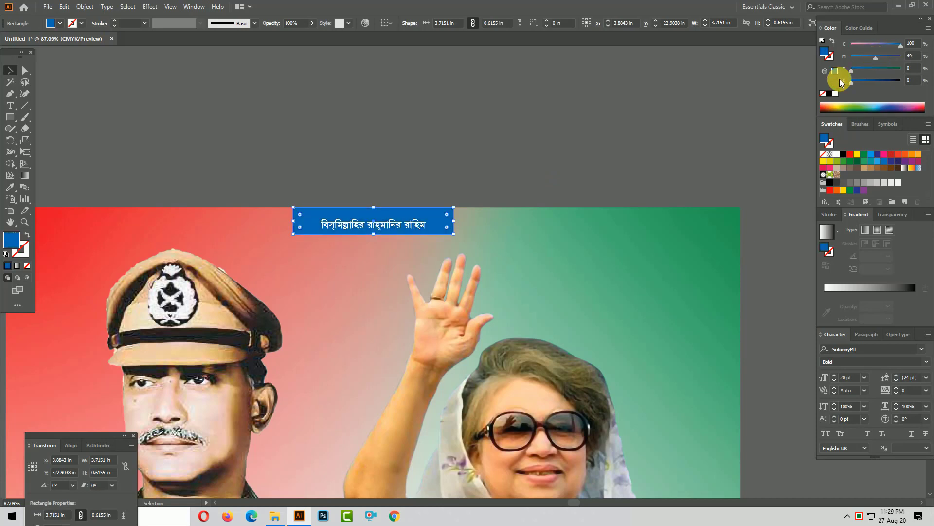
pyautogui.click(440, 185)
# Duplicate the white heading to the poster's upper-left corner, left-align it and replace its text with "বাংলাদেশ"
pyautogui.hotkey('ctrl', '-')
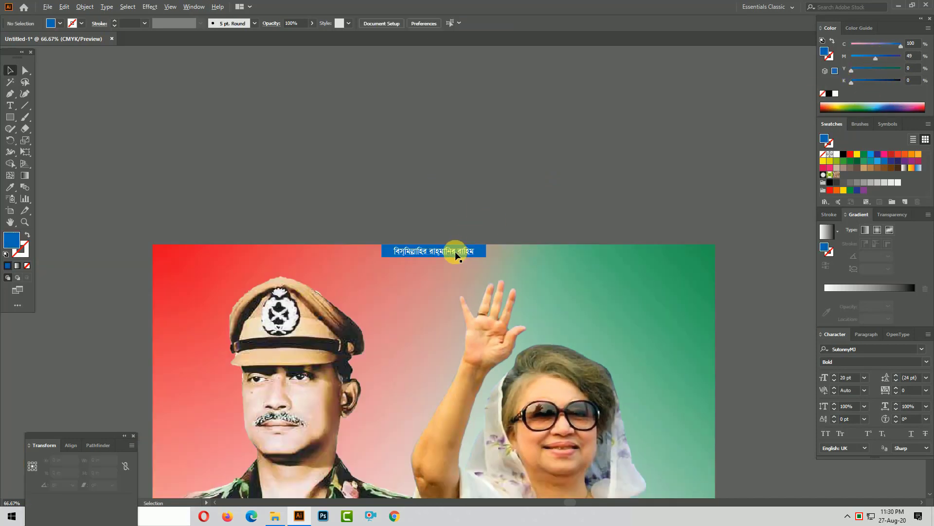
pyautogui.moveTo(451, 251); pyautogui.dragTo(262, 284)
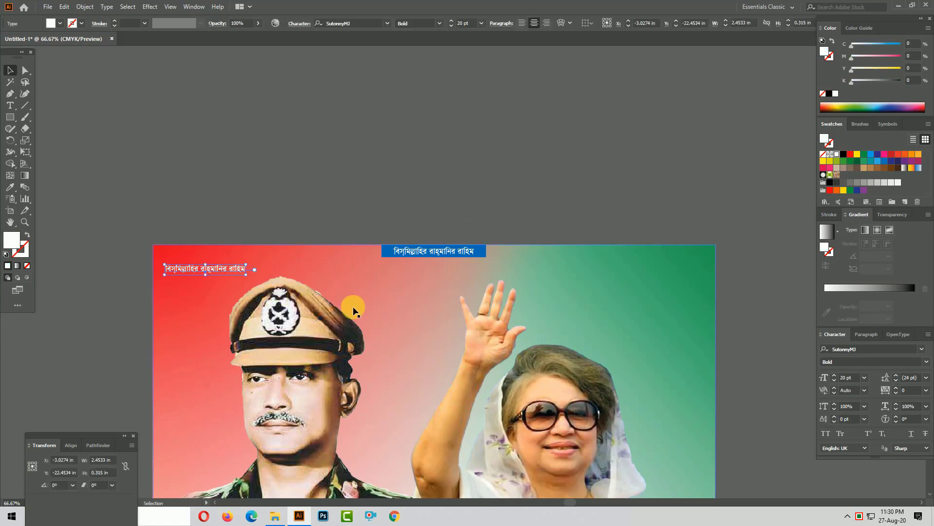
pyautogui.hotkey('ctrl', 'shift', 'l')
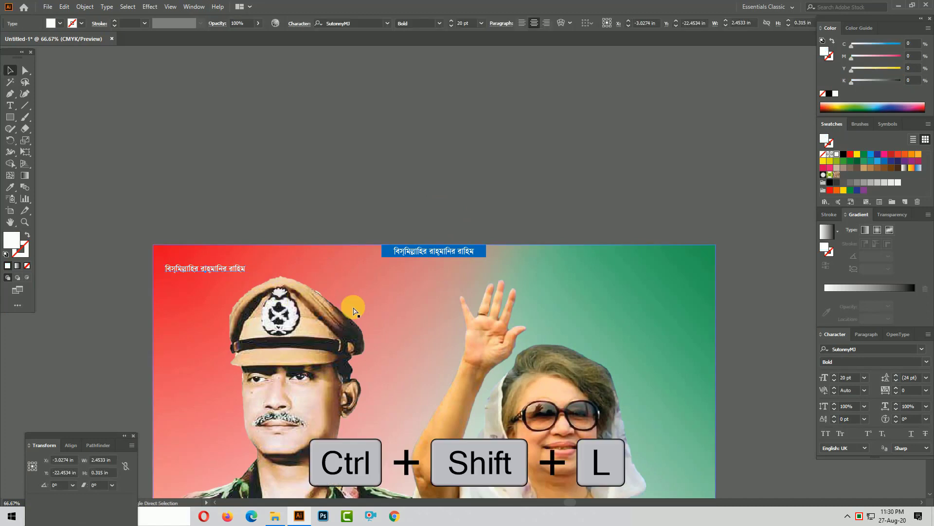
pyautogui.hotkey('ctrl', 'shift', 'l')
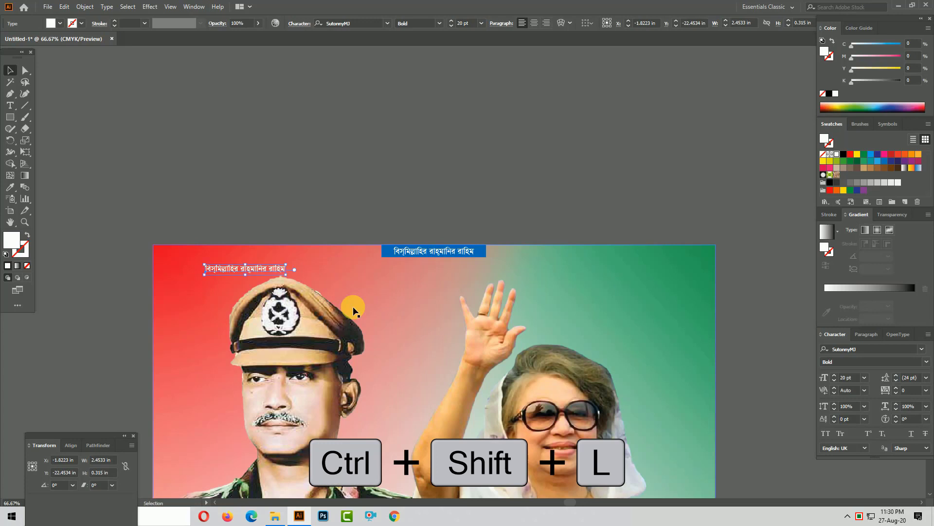
pyautogui.click(259, 255)
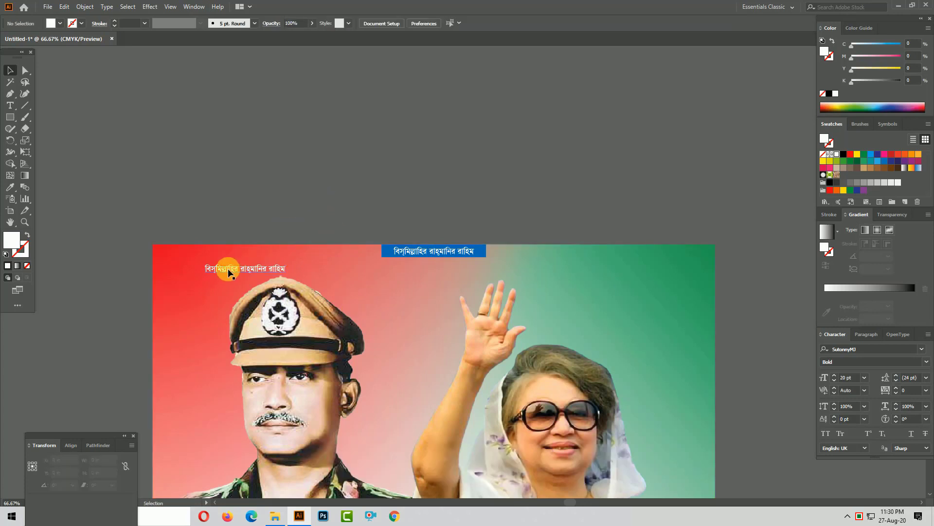
pyautogui.press('t')
pyautogui.hotkey('ctrl', 'a')
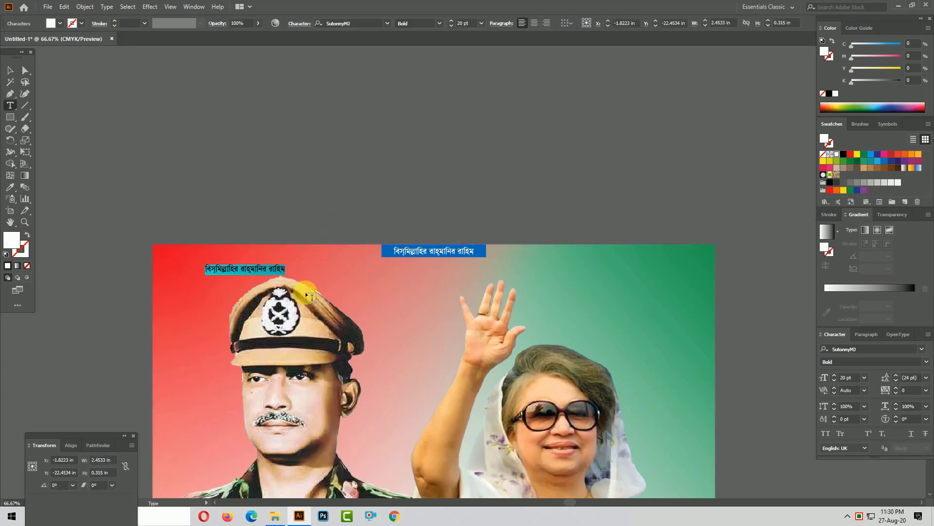
pyautogui.write('বাংলাদেশ')
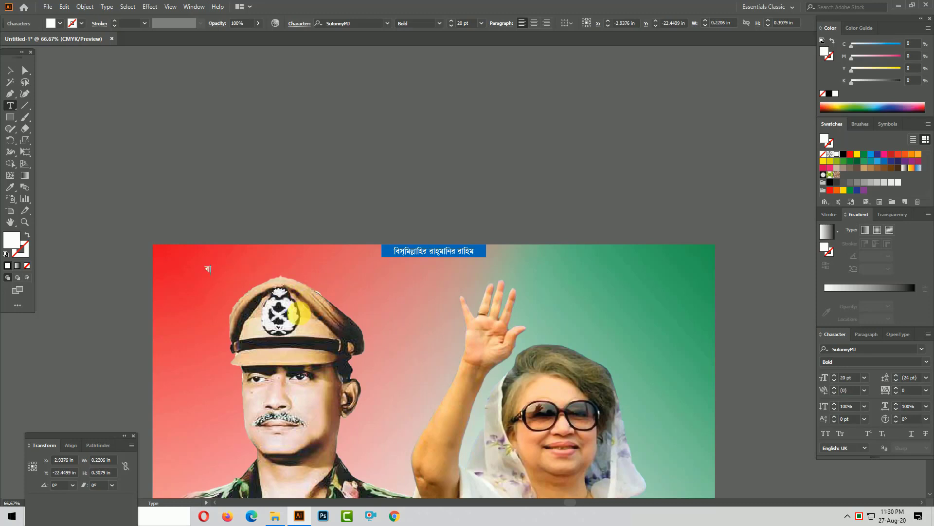
pyautogui.press('Escape')
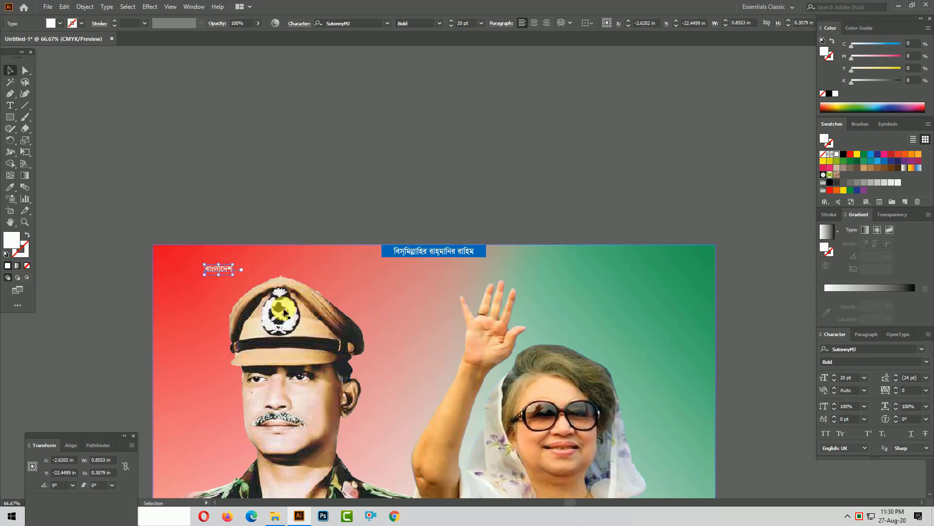
# Set the font size of the "বাংলাদেশ" text to 30 pt
pyautogui.click(848, 379)
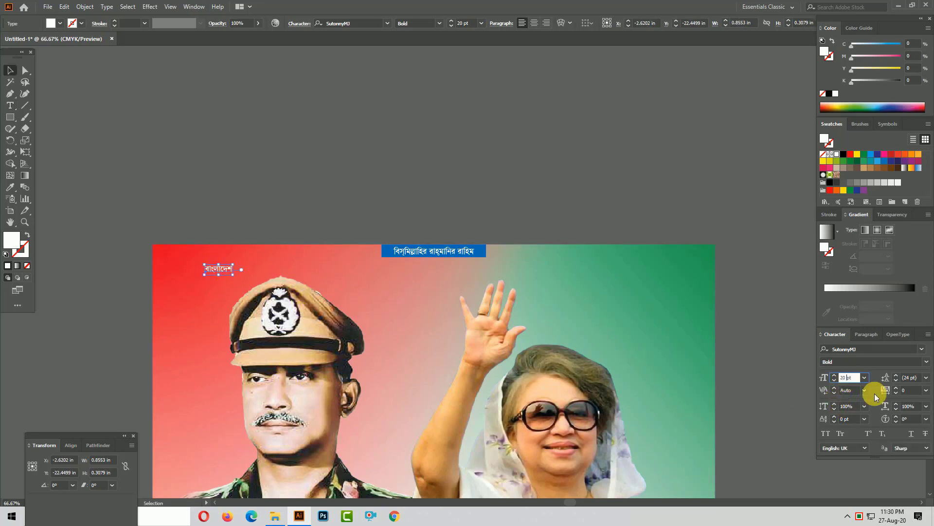
pyautogui.write('30')
pyautogui.press('Return')
# Duplicate "বাংলাদেশ" level with it near the poster's upper-right corner and change the copy's text to "জিন্দাবাদ"
pyautogui.moveTo(222, 270); pyautogui.dragTo(665, 326)
pyautogui.doubleClick(665, 271)
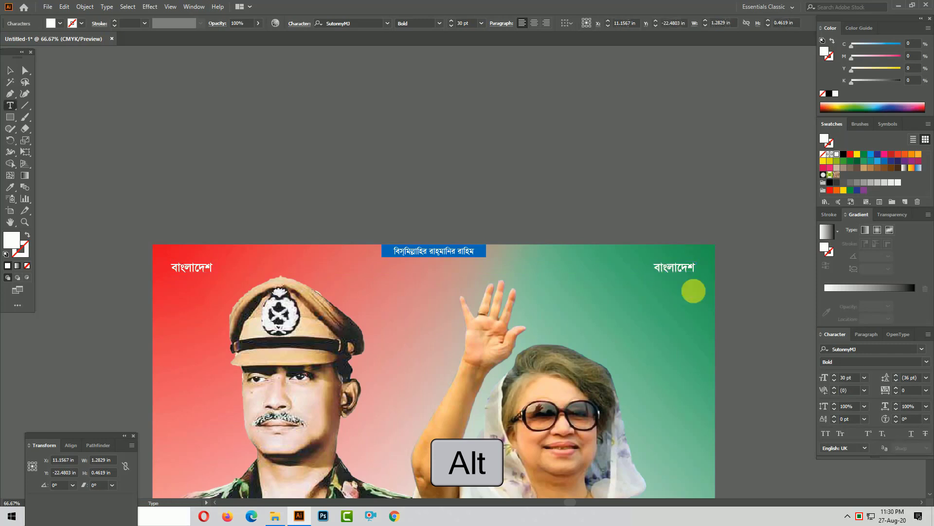
pyautogui.hotkey('ctrl', 'a')
pyautogui.write('জিন্দা')
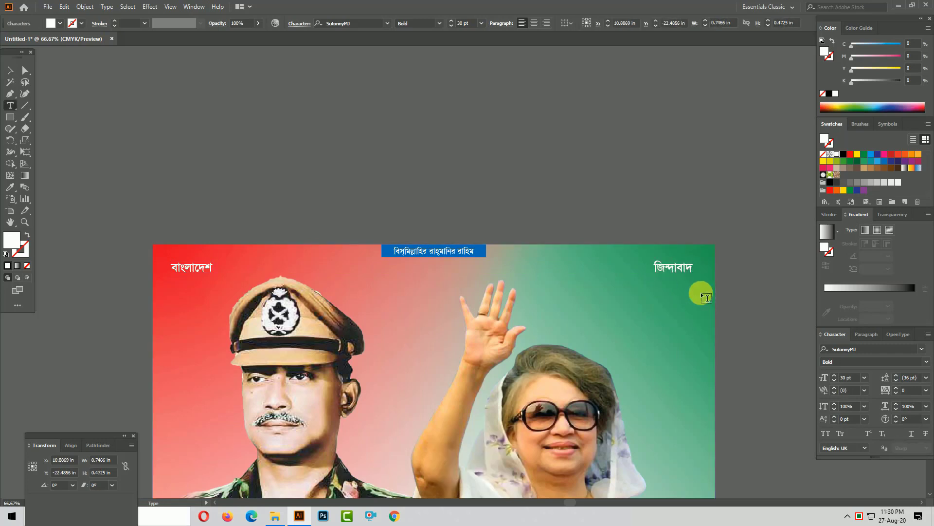
pyautogui.press('Escape')
pyautogui.click(146, 210)
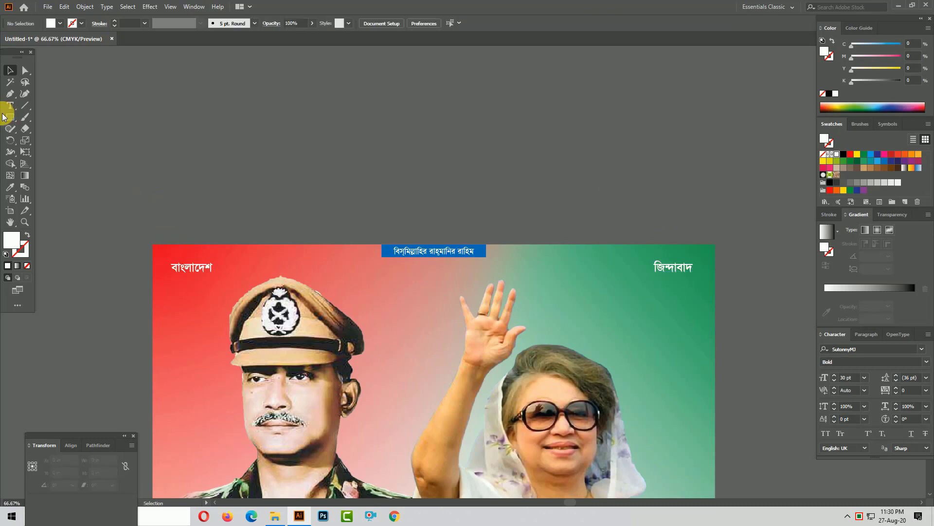
# Draw a white square about 0.29 in wide just left of "বাংলাদেশ"
pyautogui.click(6, 116)
pyautogui.moveTo(164, 267); pyautogui.dragTo(171, 276)
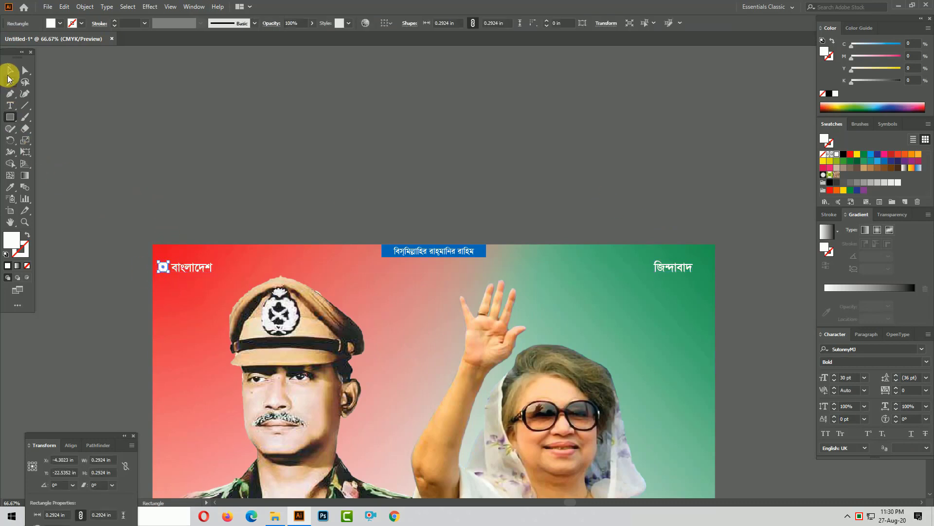
pyautogui.click(9, 70)
pyautogui.click(111, 231)
# Shrink the white square about its centre to about 0.145 in and fill it orange (C 0, M 35, Y 85, K 0)
pyautogui.moveTo(111, 232); pyautogui.dragTo(261, 316)
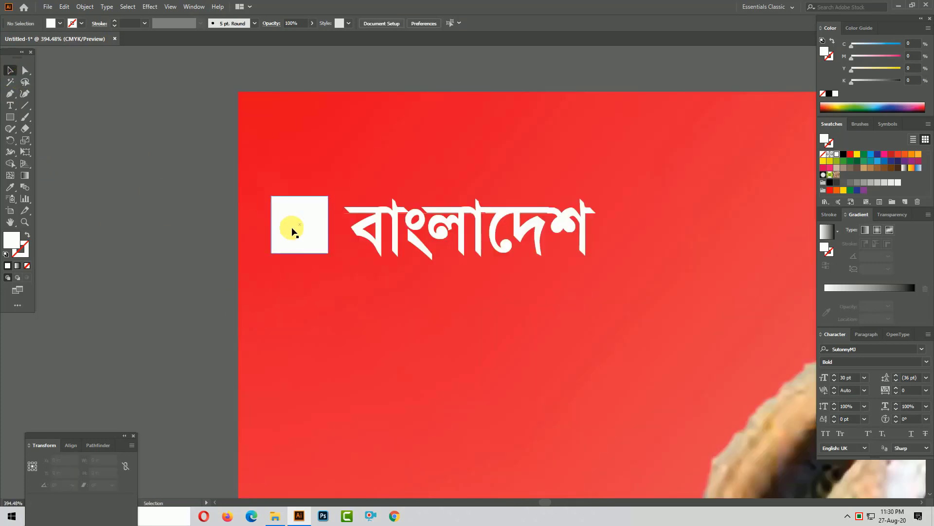
pyautogui.click(307, 250)
pyautogui.moveTo(327, 252)
pyautogui.mouseDown()
pyautogui.moveTo(308, 244)
pyautogui.moveTo(307, 230)
pyautogui.moveTo(316, 243)
pyautogui.mouseUp()
pyautogui.click(918, 155)
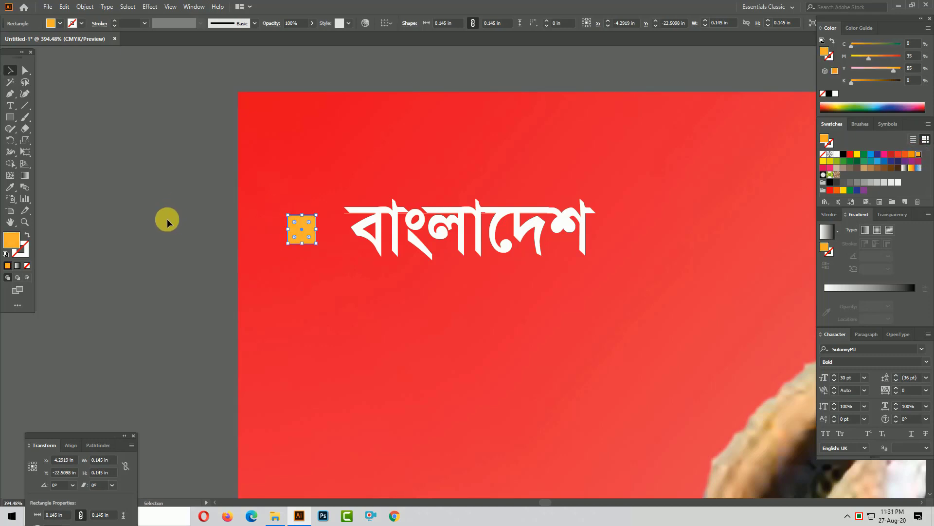
pyautogui.click(167, 218)
pyautogui.hotkey('ctrl', '-')
pyautogui.hotkey('ctrl', '-')
pyautogui.hotkey('ctrl', '-')
pyautogui.hotkey('ctrl', '-')
pyautogui.hotkey('ctrl', '-')
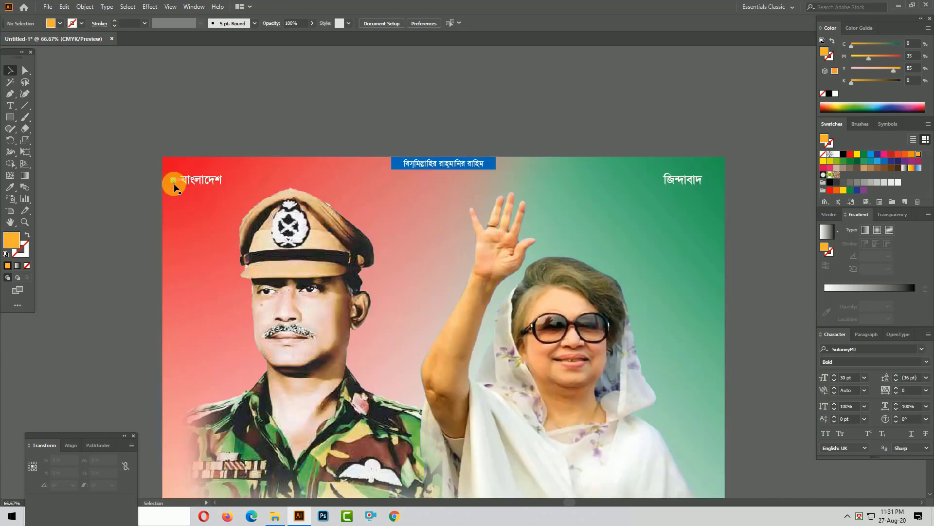
pyautogui.click(174, 179)
pyautogui.click(306, 119)
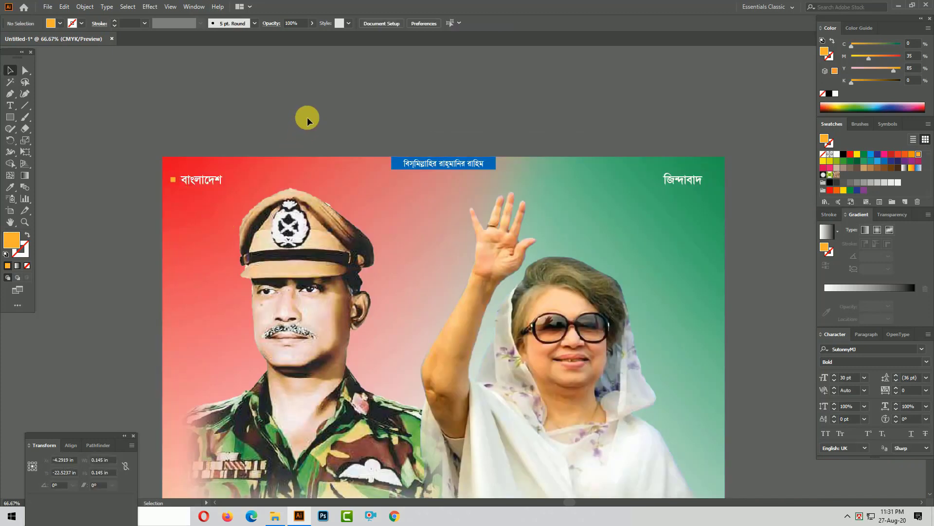
# Lock the 17 × 22 in poster image
pyautogui.click(352, 223)
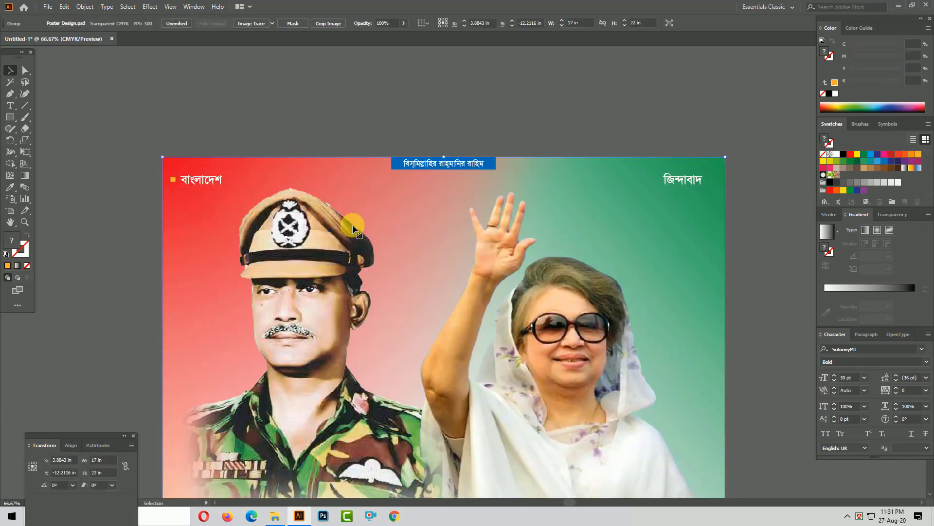
pyautogui.hotkey('ctrl', '2')
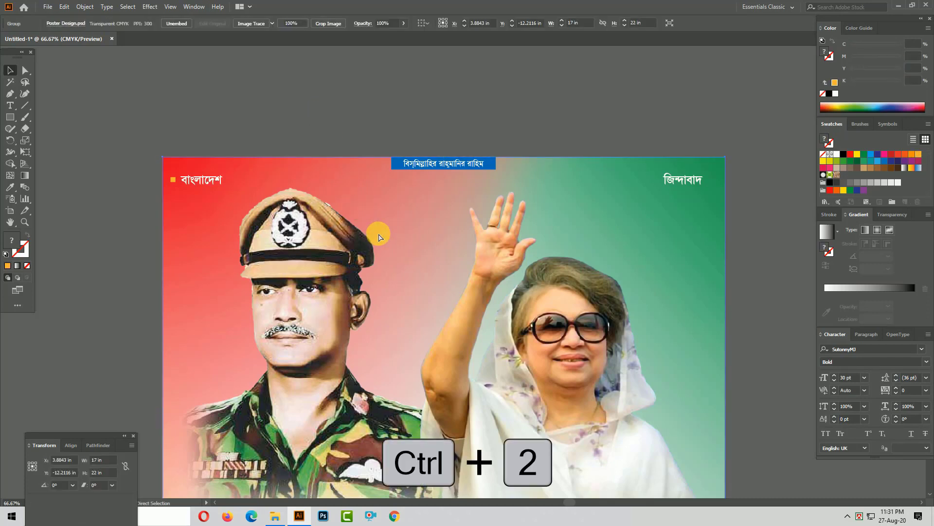
pyautogui.click(181, 182)
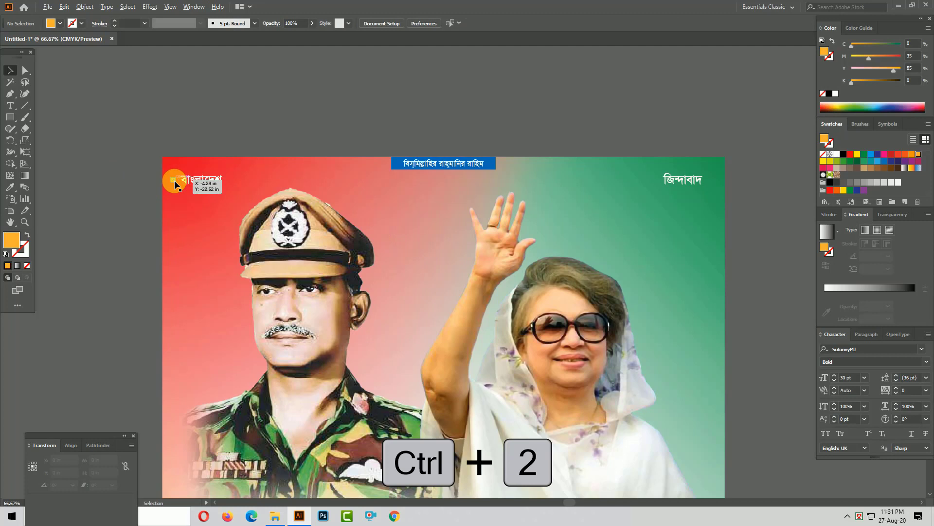
# Duplicate the small orange square horizontally to just right of "জিন্দাবাদ"
pyautogui.moveTo(174, 180); pyautogui.dragTo(706, 239)
pyautogui.press('z')
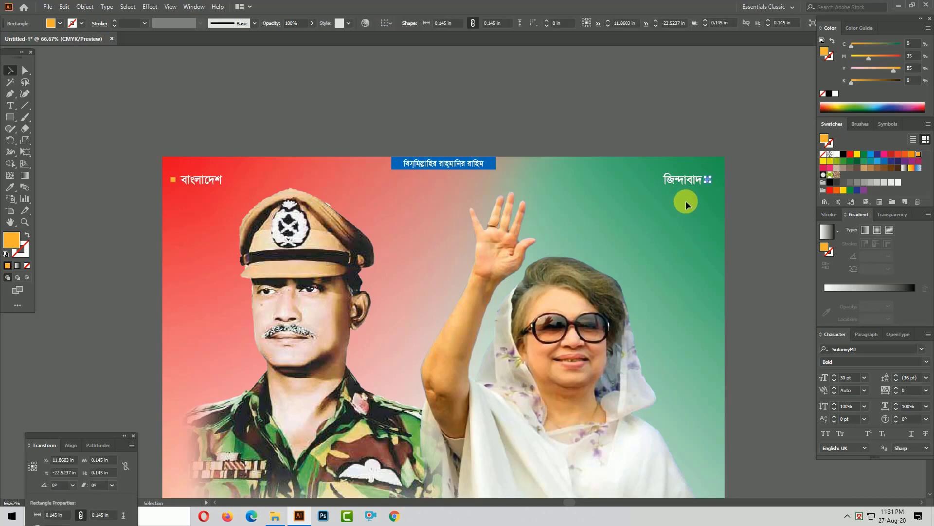
pyautogui.moveTo(610, 141); pyautogui.dragTo(789, 228)
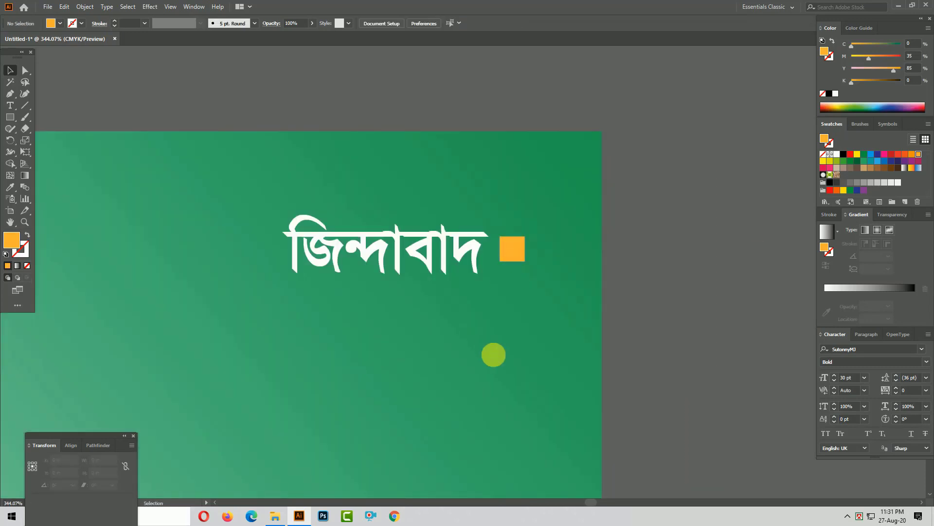
pyautogui.hotkey('ctrl', '1')
pyautogui.moveTo(215, 334); pyautogui.dragTo(497, 257)
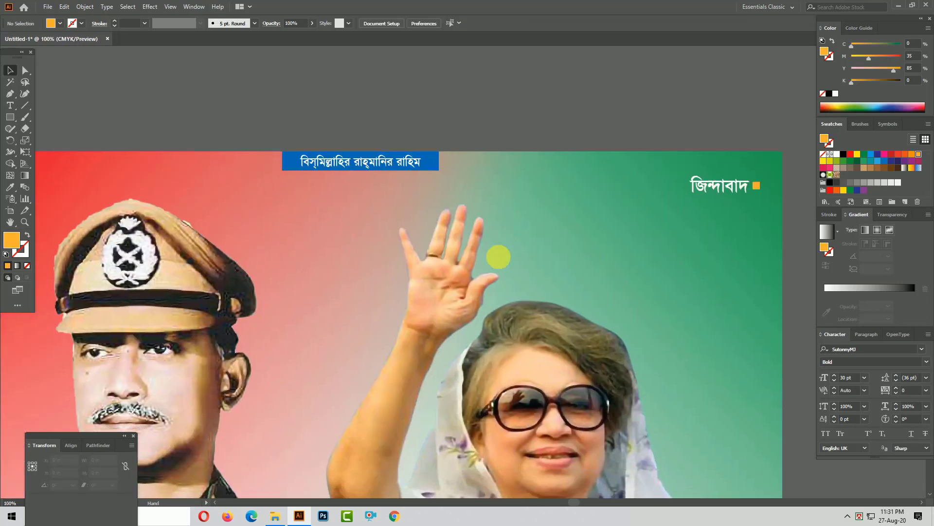
pyautogui.scroll(-2, 500, 269)
# Show the rulers and place a vertical guide through the centre of the blue heading rectangle
pyautogui.hotkey('ctrl', 'r')
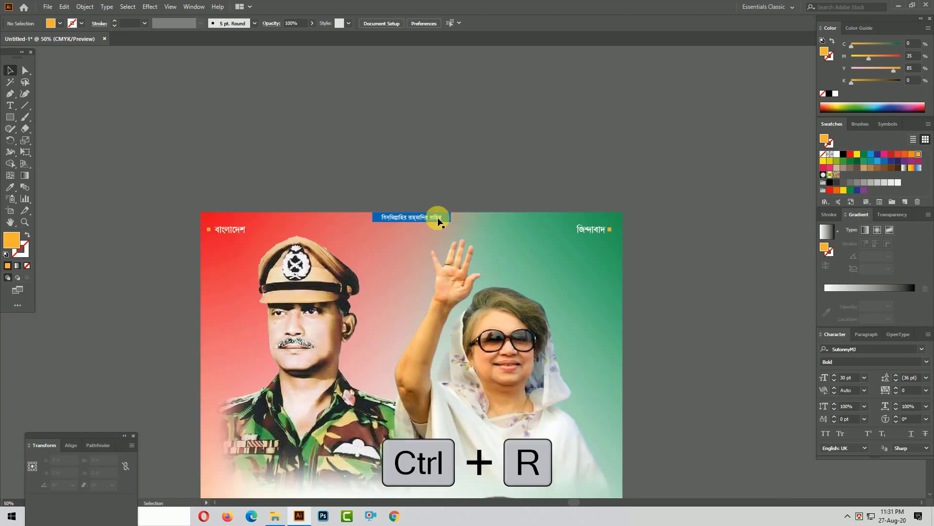
pyautogui.click(449, 218)
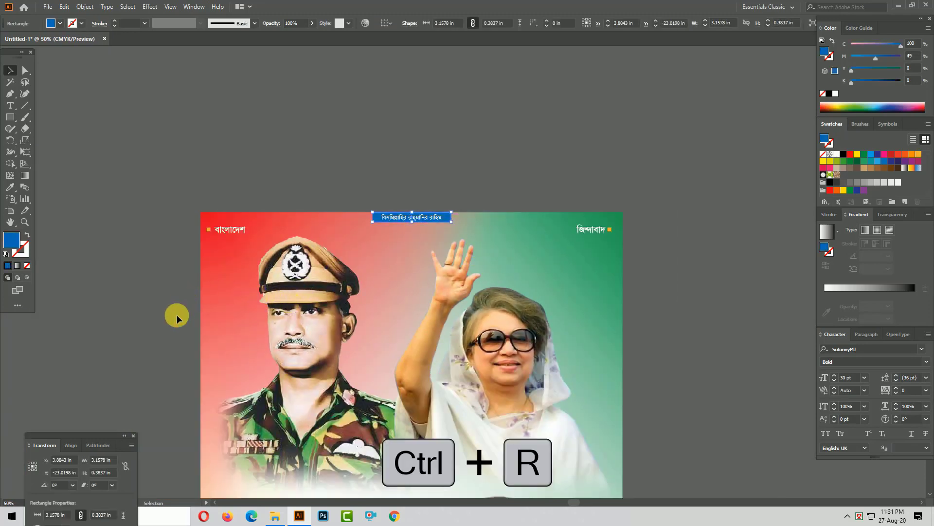
pyautogui.hotkey('ctrl', 'r')
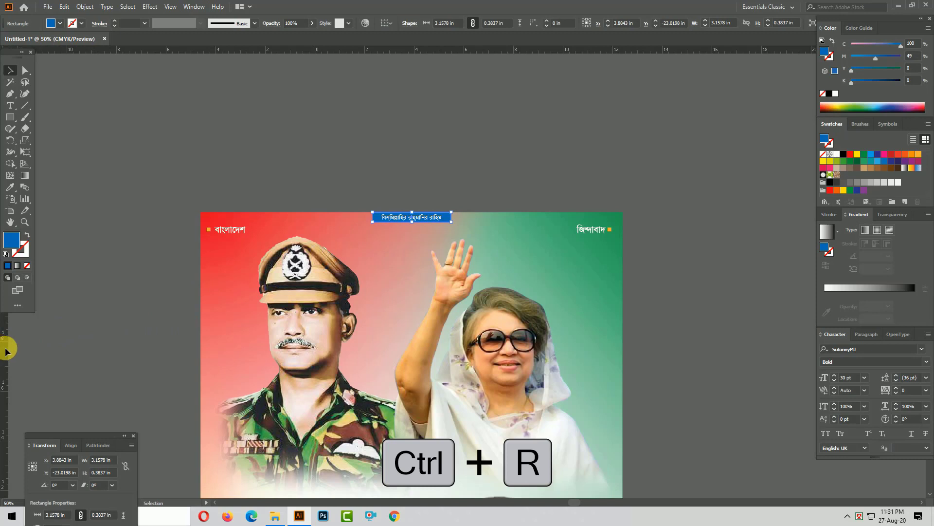
pyautogui.moveTo(6, 349); pyautogui.dragTo(411, 387)
# Move both corner texts and their orange squares together to the right, centring them as a set on the vertical guide
pyautogui.moveTo(174, 208); pyautogui.dragTo(688, 247)
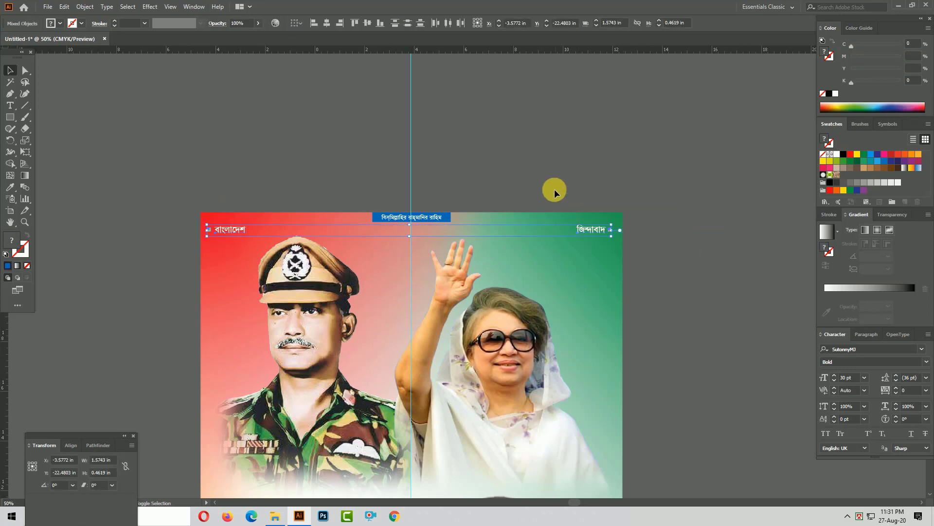
pyautogui.press('Right')
pyautogui.press('Right')
pyautogui.press('Right')
pyautogui.press('Right')
pyautogui.press('Right')
pyautogui.press('Right')
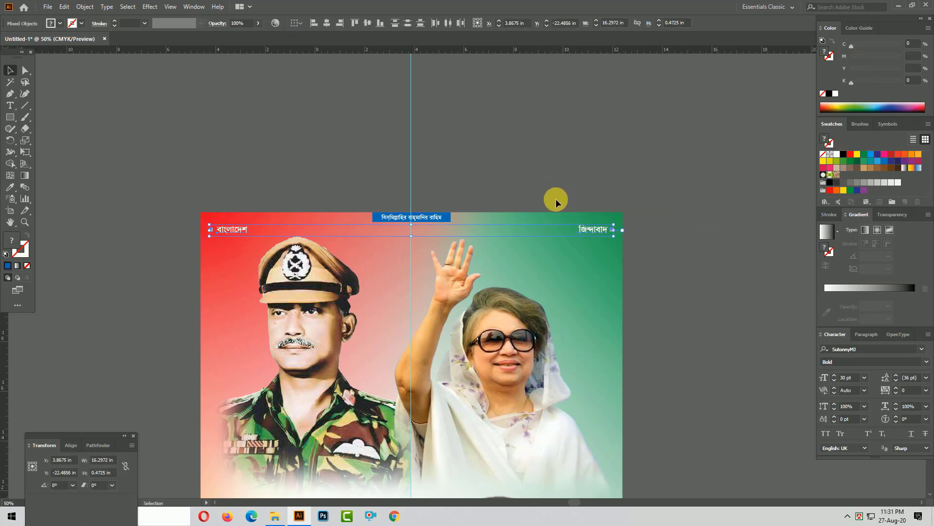
# Move both corner texts and their orange squares up about 0.28 in, nearer the poster's upper edge
pyautogui.press('Up')
pyautogui.press('Up')
pyautogui.press('Up')
pyautogui.press('Up')
pyautogui.press('Up')
pyautogui.press('Up')
pyautogui.press('Up')
pyautogui.press('Up')
pyautogui.press('Up')
pyautogui.press('Up')
pyautogui.press('Up')
pyautogui.press('Up')
pyautogui.press('Up')
pyautogui.press('Up')
pyautogui.press('Up')
pyautogui.press('Up')
pyautogui.press('Up')
pyautogui.press('Up')
pyautogui.press('Up')
pyautogui.press('Up')
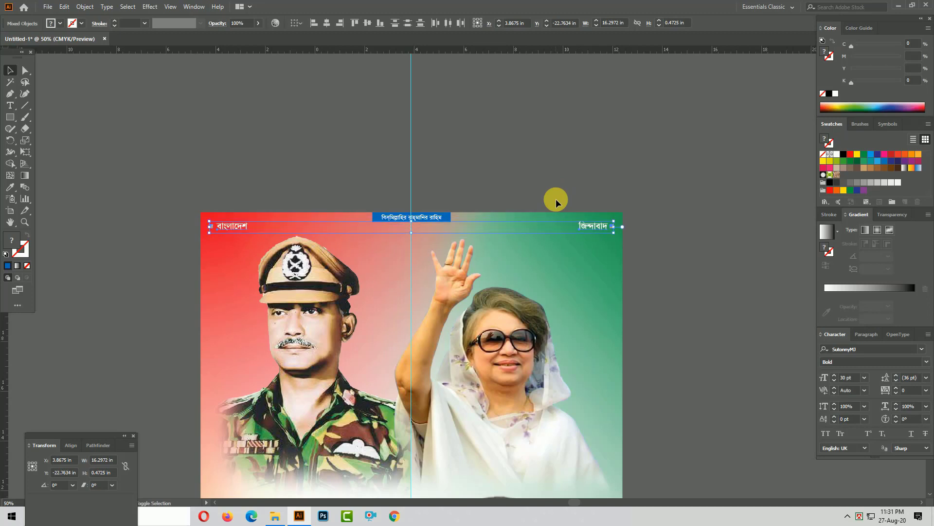
# Duplicate the corner text "বাংলাদেশ" to mid-poster, enlarge it to about 252 pt and fill it with black
pyautogui.hotkey('ctrl', '-')
pyautogui.click(171, 222)
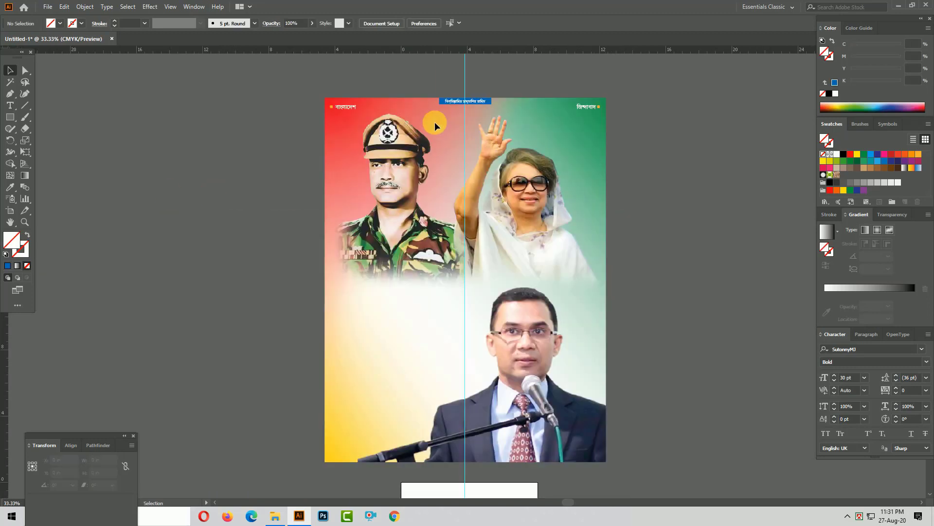
pyautogui.moveTo(344, 106); pyautogui.dragTo(468, 358)
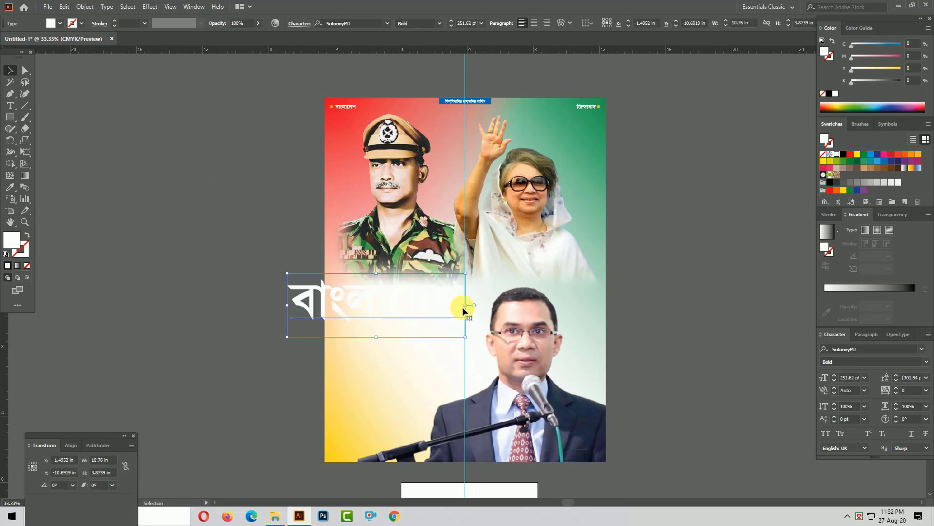
pyautogui.click(845, 154)
# Extend the enlarged black text so it reads "বাংলাদেশ জাতীয়তাবাদী দল"
pyautogui.click(618, 345)
pyautogui.press('t')
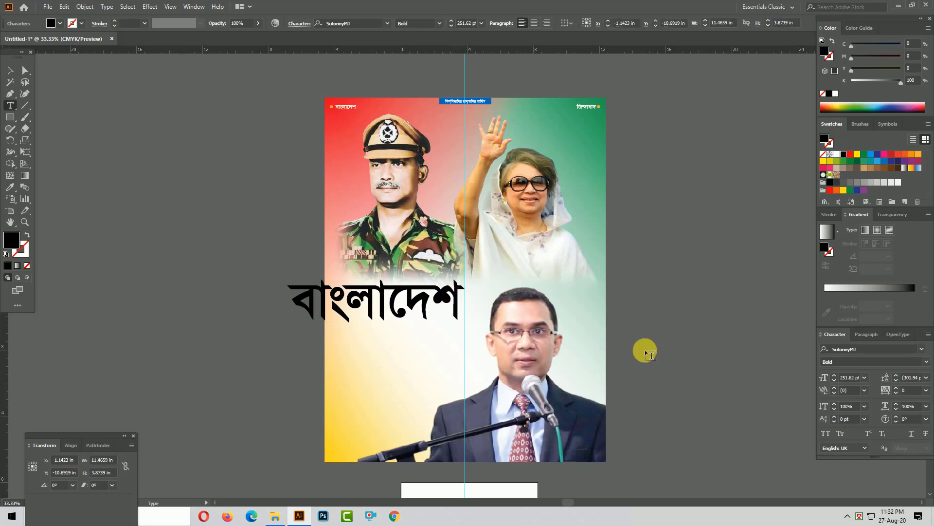
pyautogui.write('জাতীয়')
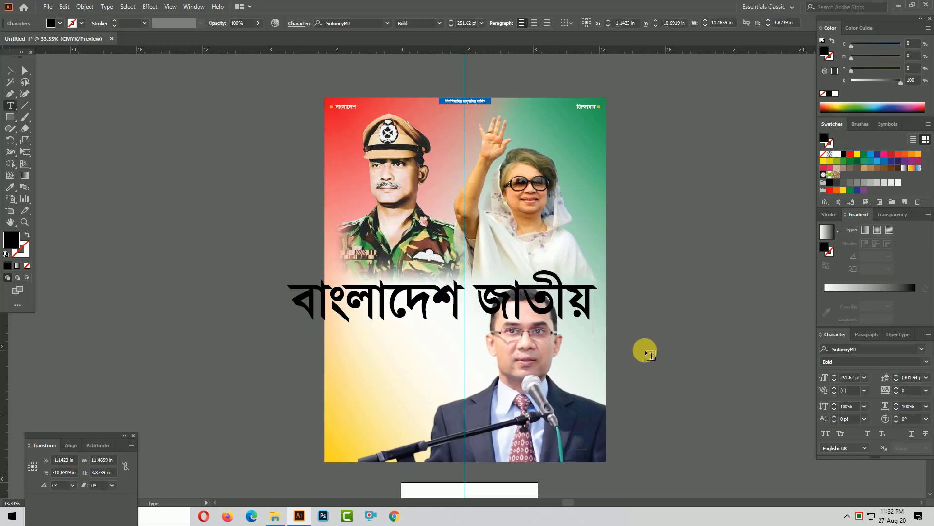
pyautogui.write('তা')
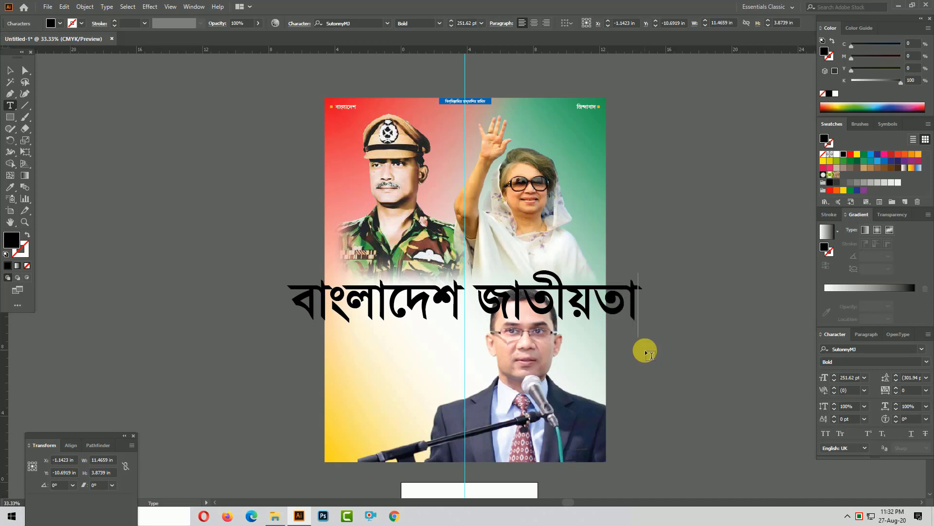
pyautogui.write('বাদী দল')
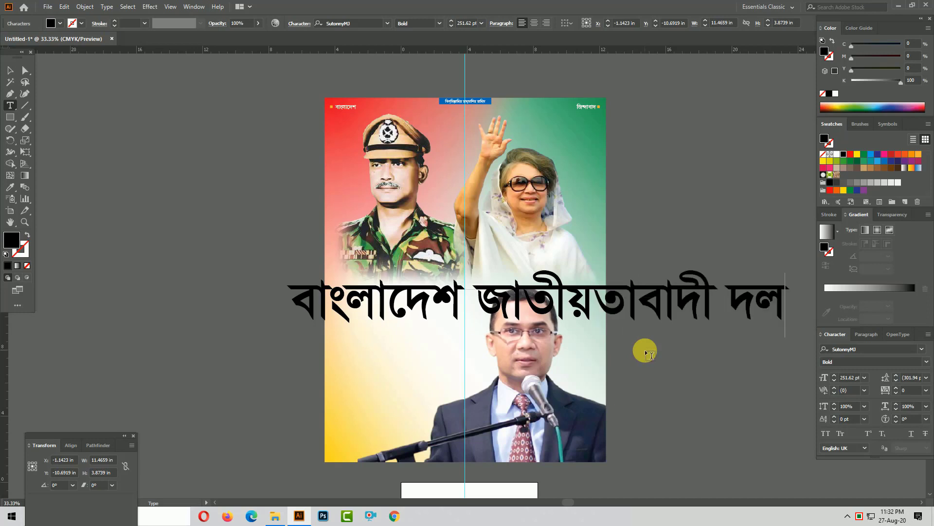
pyautogui.press('Escape')
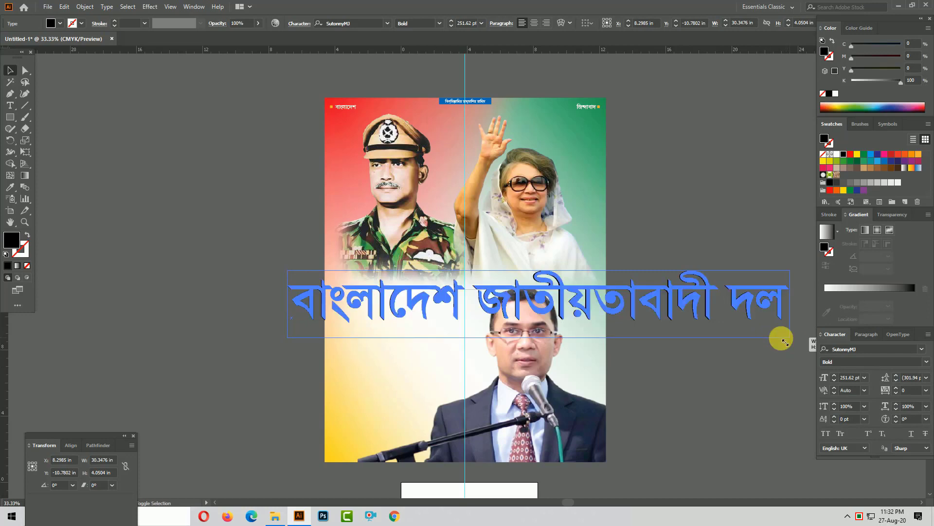
# Scale the heading text down to about 70.5 pt and add a second line reading "বি.এন.পি’র"
pyautogui.moveTo(785, 342); pyautogui.dragTo(428, 292)
pyautogui.doubleClick(434, 308)
pyautogui.hotkey('ctrl', '=')
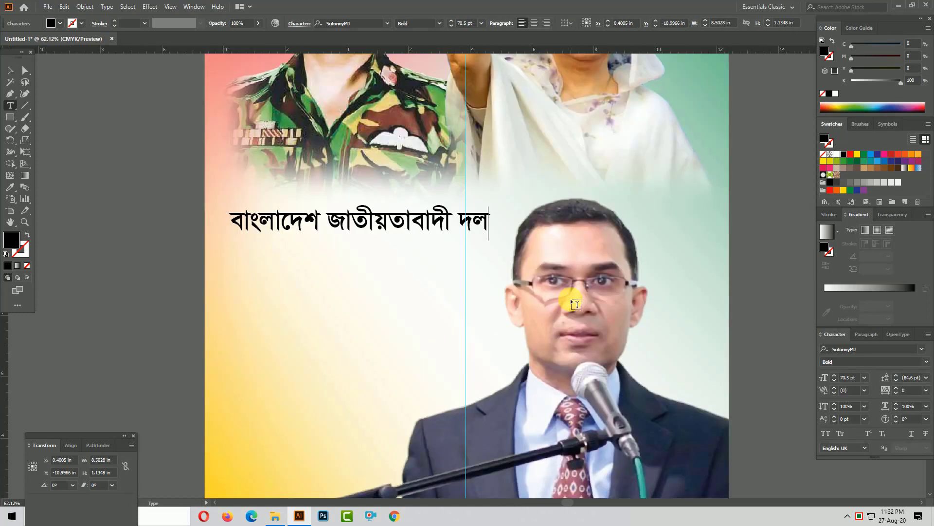
pyautogui.press('Return')
pyautogui.write('বি.এন.')
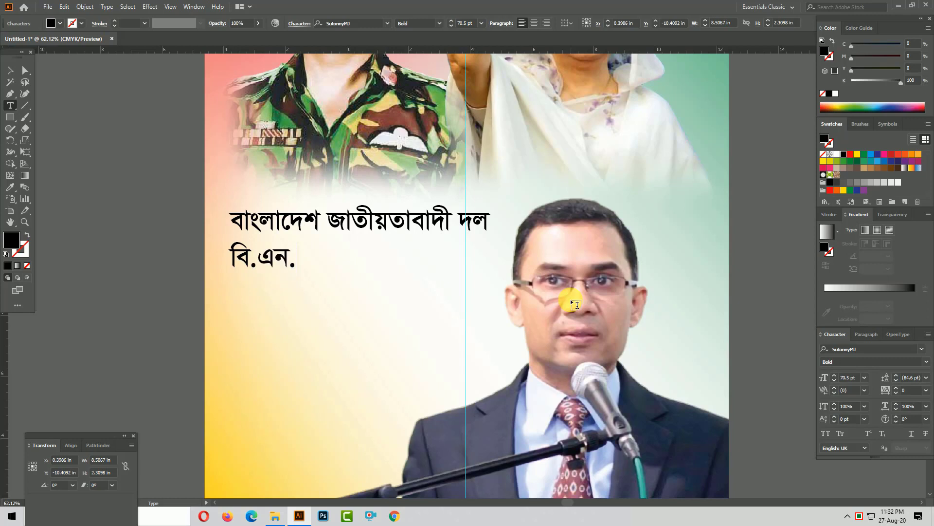
pyautogui.write('পি’র')
# Centre-align the two-line heading and move it right into the blank area beside the lower portrait
pyautogui.hotkey('ctrl', 'shift', 'c')
pyautogui.press('Escape')
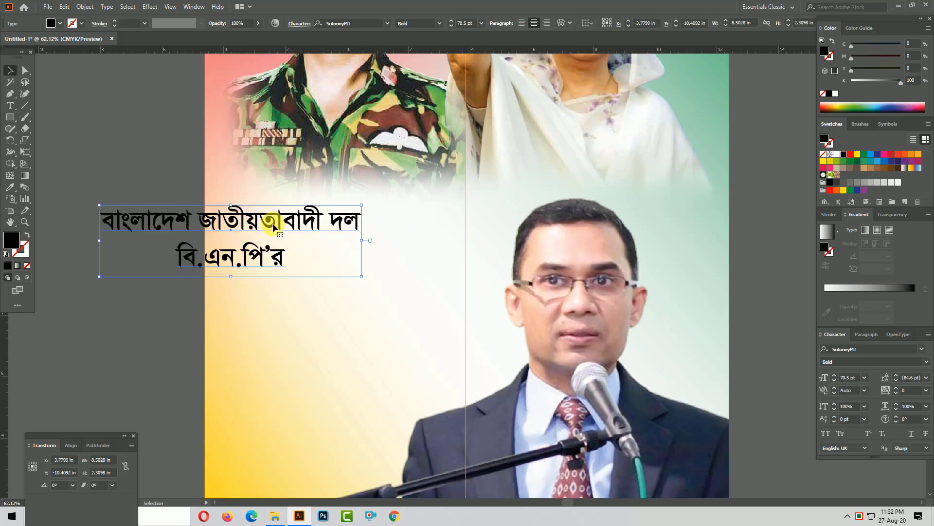
pyautogui.moveTo(273, 227); pyautogui.dragTo(399, 229)
# Set the font size of the second heading line, "বি.এন.পি’র", to 100 pt
pyautogui.doubleClick(386, 234)
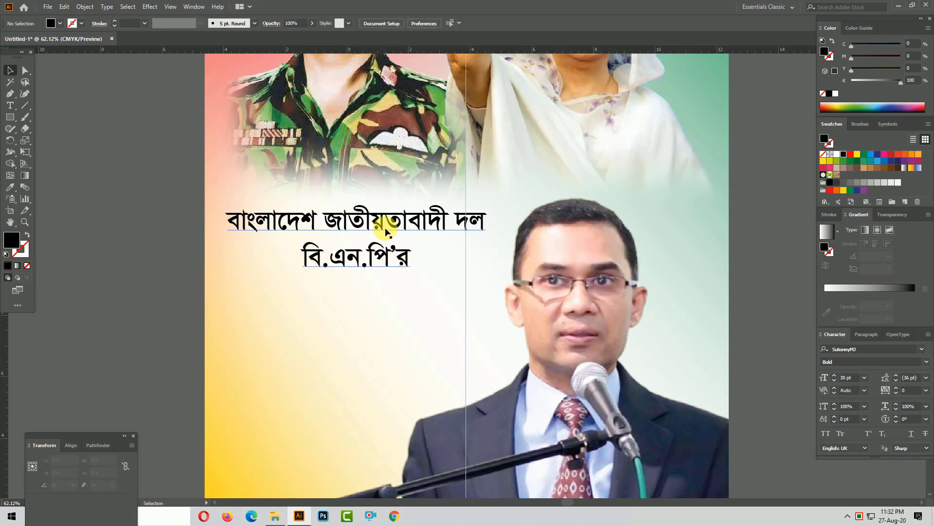
pyautogui.press('Home')
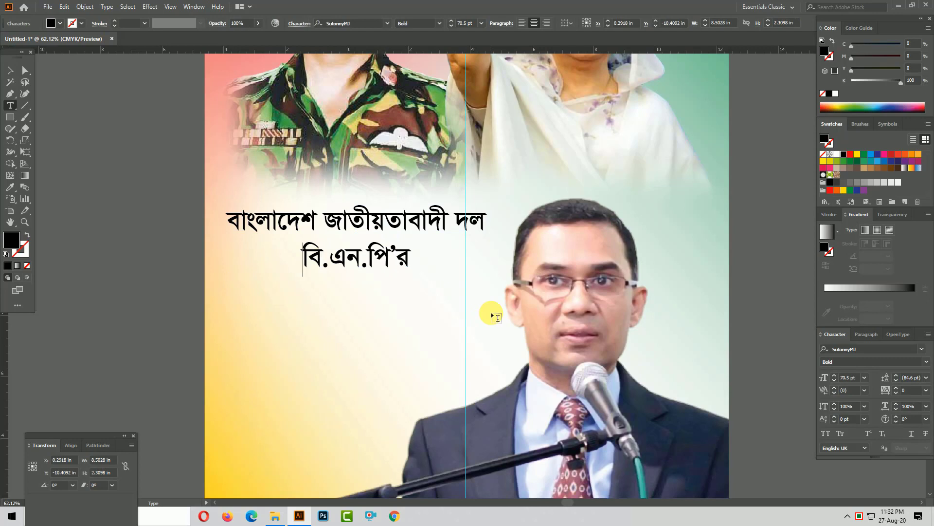
pyautogui.hotkey('shift', 'End')
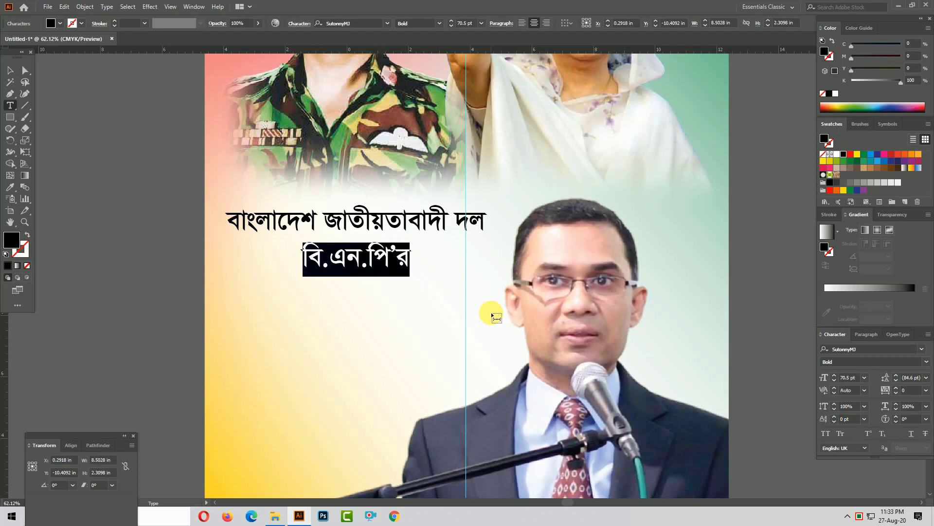
pyautogui.click(834, 376)
pyautogui.click(834, 375)
pyautogui.click(834, 375)
pyautogui.click(834, 376)
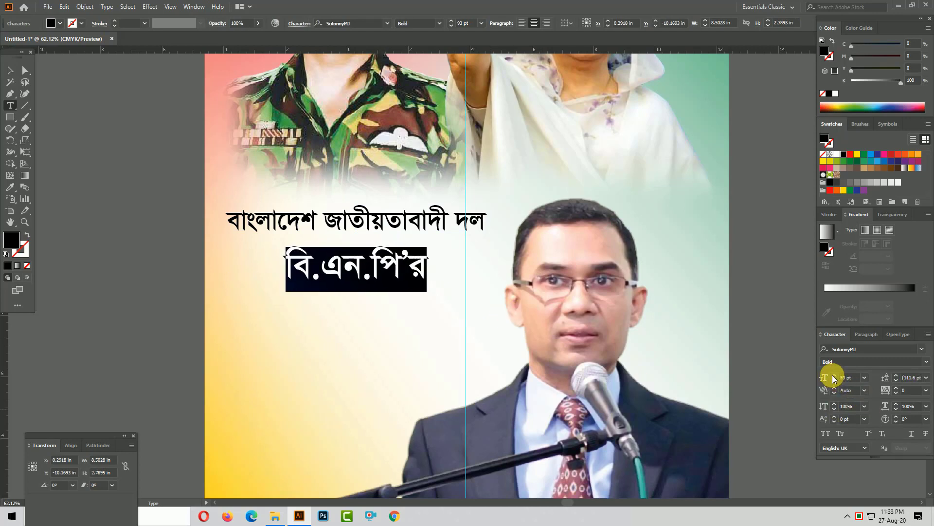
pyautogui.click(835, 375)
pyautogui.click(834, 375)
pyautogui.click(834, 375)
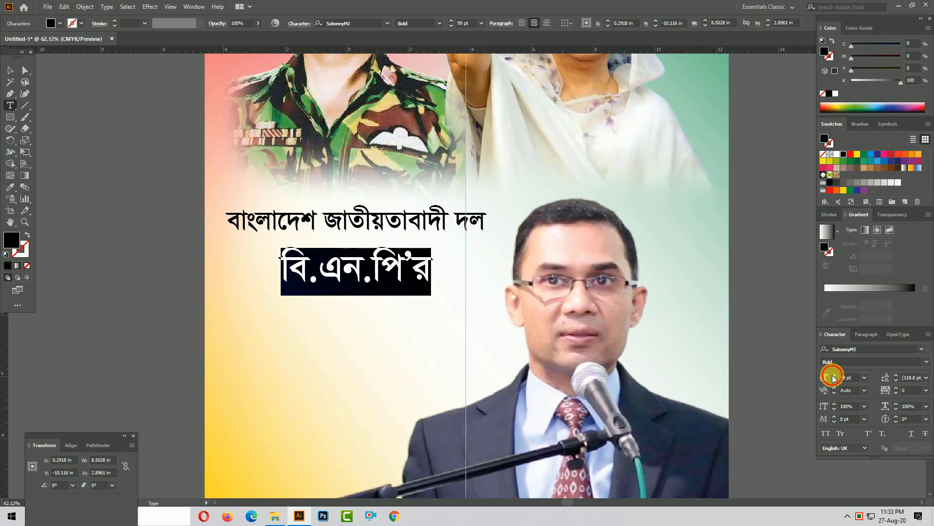
pyautogui.click(835, 375)
# Tighten the leading of "বি.এন.পি’র" to slightly below 90 pt so it sits close beneath the first line
pyautogui.hotkey('alt', 'Up')
pyautogui.hotkey('alt', 'Up')
pyautogui.hotkey('alt', 'Up')
pyautogui.hotkey('alt', 'Up')
pyautogui.hotkey('alt', 'Up')
pyautogui.hotkey('alt', 'Up')
pyautogui.hotkey('alt', 'Up')
pyautogui.hotkey('alt', 'Up')
pyautogui.hotkey('alt', 'Up')
pyautogui.hotkey('alt', 'Up')
pyautogui.hotkey('alt', 'Up')
pyautogui.hotkey('alt', 'Up')
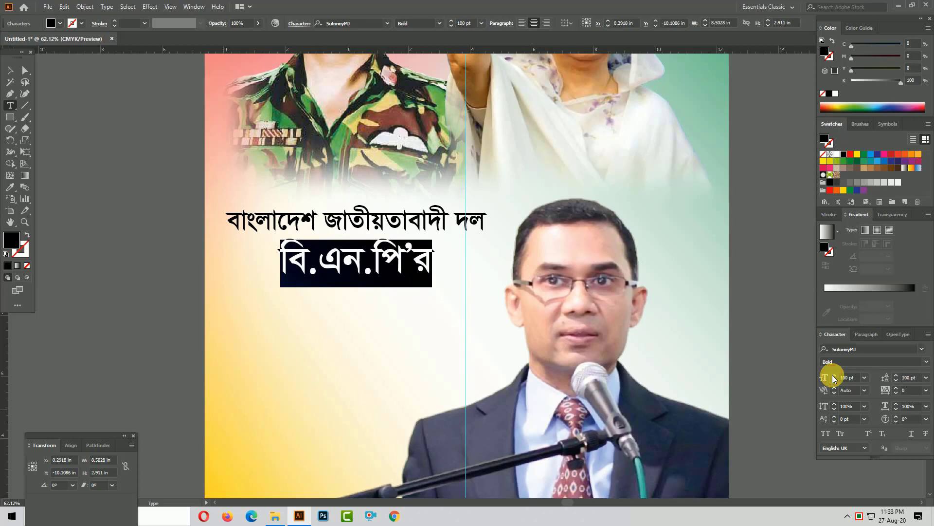
pyautogui.hotkey('alt', 'Up')
pyautogui.hotkey('alt', 'Up')
pyautogui.hotkey('alt', 'Up')
pyautogui.hotkey('alt', 'Up')
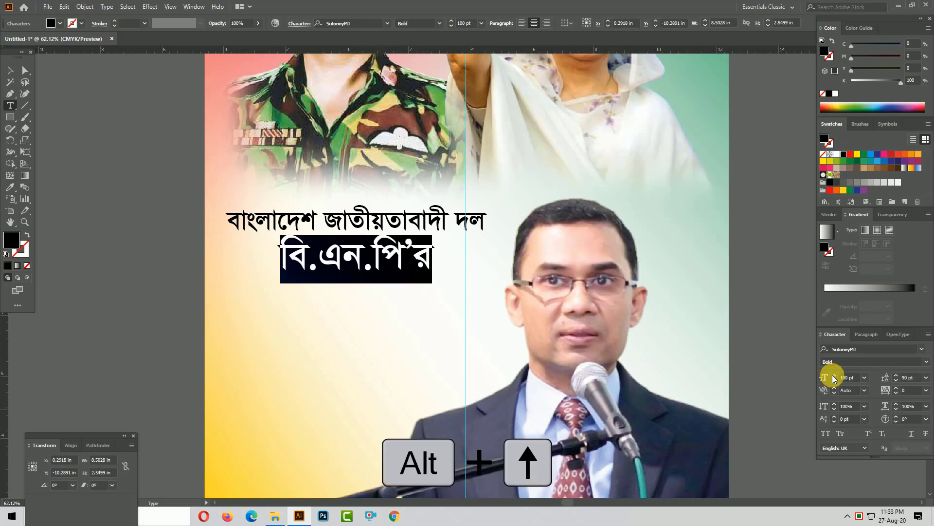
pyautogui.press('Escape')
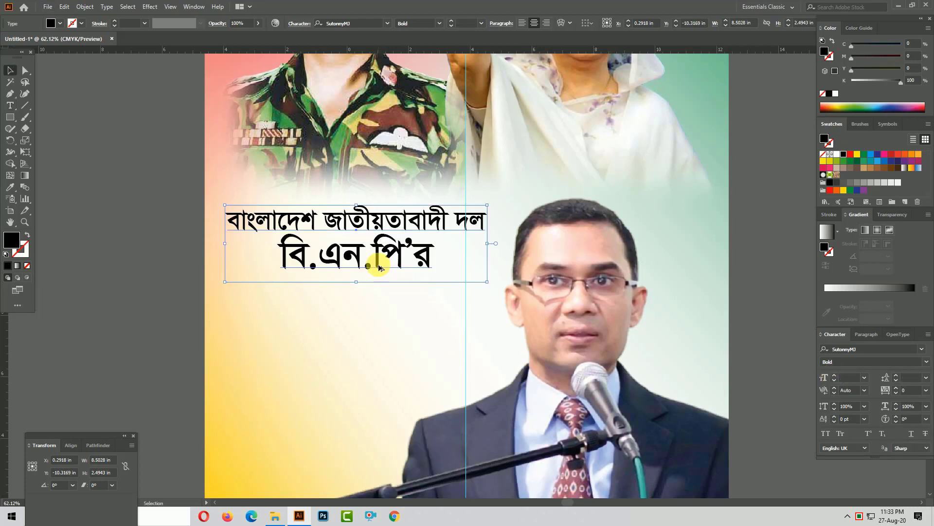
# Fine-tune the leading of the whole two-line heading, loosening it and tightening it again to a close spacing
pyautogui.hotkey('alt', 'Down')
pyautogui.hotkey('alt', 'Down')
pyautogui.hotkey('alt', 'Down')
pyautogui.hotkey('alt', 'Down')
pyautogui.hotkey('alt', 'Down')
pyautogui.hotkey('alt', 'Down')
pyautogui.hotkey('alt', 'Down')
pyautogui.hotkey('alt', 'Down')
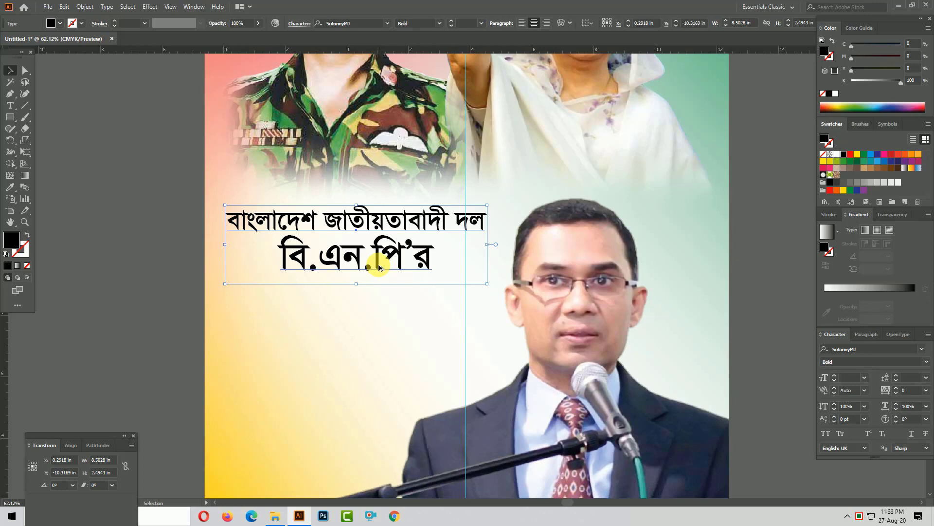
pyautogui.hotkey('alt', 'Down')
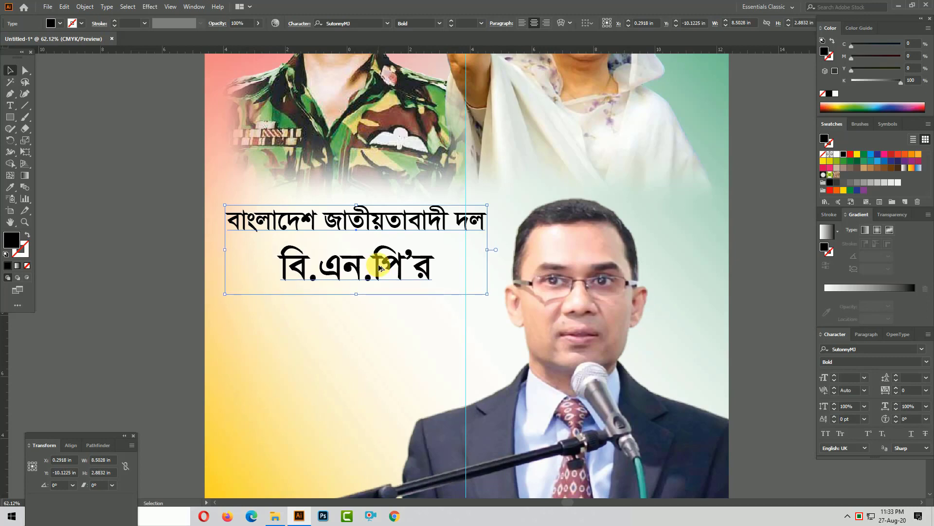
pyautogui.hotkey('alt', 'Up')
pyautogui.hotkey('alt', 'Up')
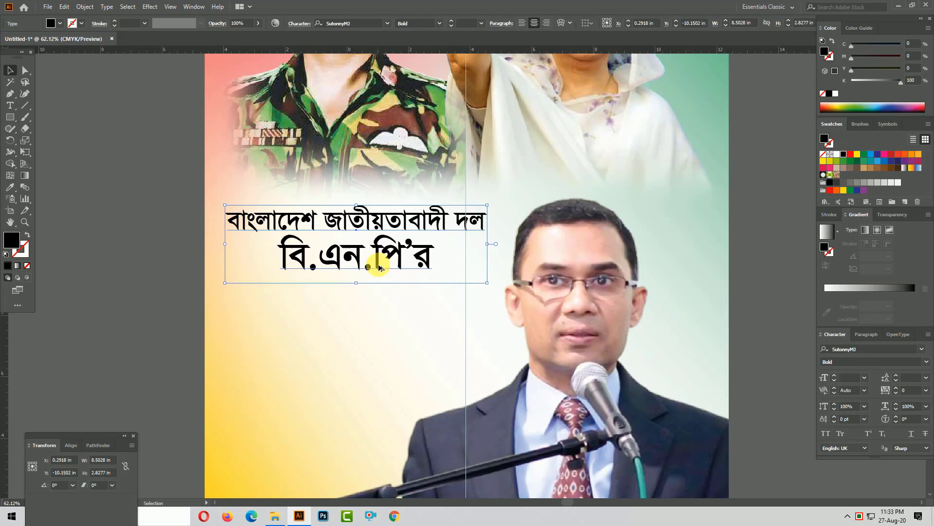
pyautogui.click(385, 357)
# Duplicate the heading straight below itself and replace the copy's text with "প্রতিষ্ঠা" and "বার্ষিকী" on two lines
pyautogui.hotkey('ctrl', '-')
pyautogui.moveTo(397, 259); pyautogui.dragTo(400, 325)
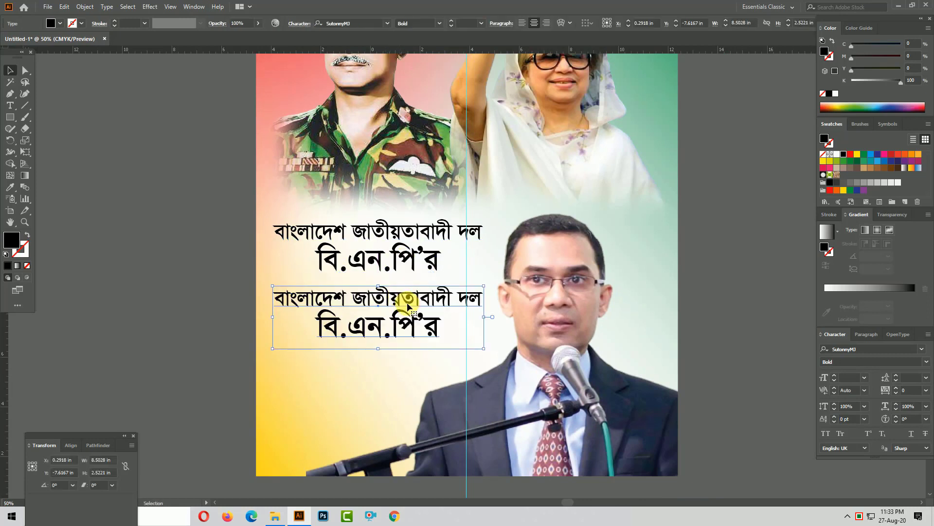
pyautogui.doubleClick(411, 308)
pyautogui.hotkey('ctrl', 'a')
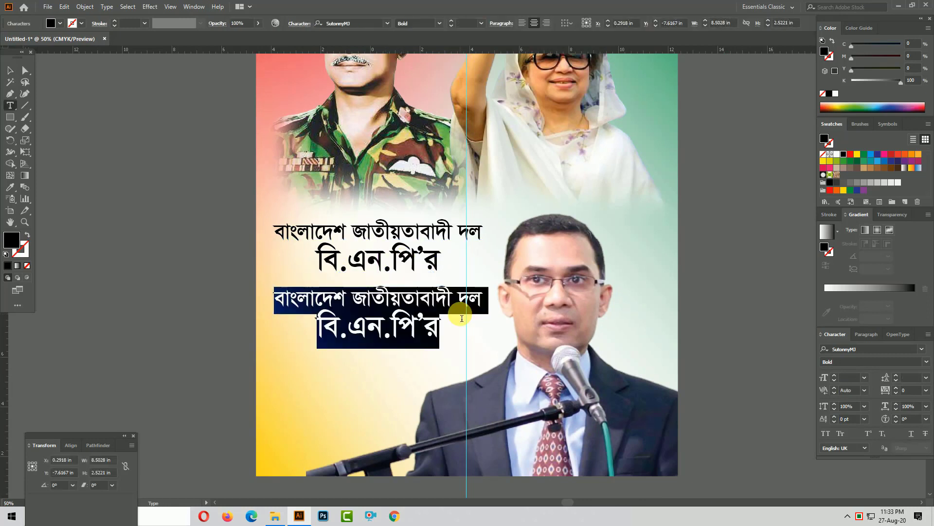
pyautogui.write('প্রিতষ্ঠা')
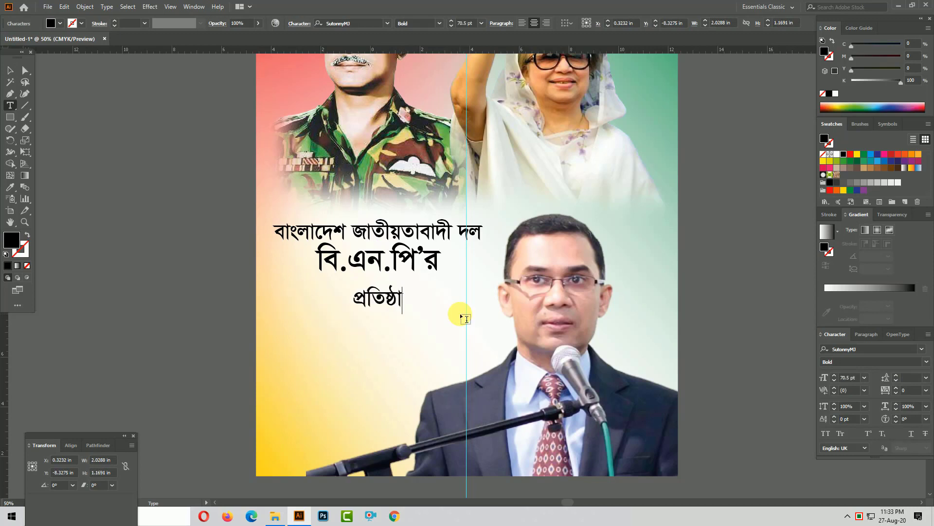
pyautogui.write('বার্ষিকী')
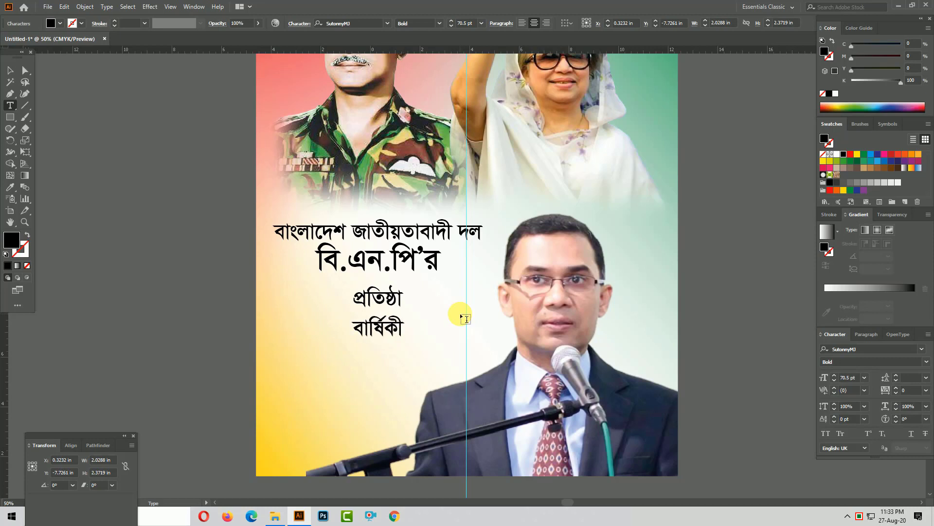
pyautogui.press('Escape')
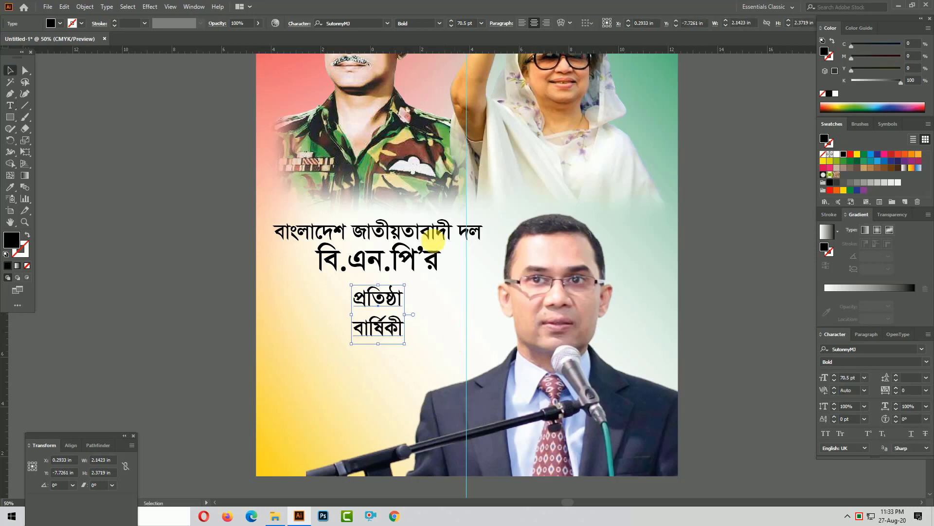
# Set the font of the "প্রতিষ্ঠা বার্ষিকী" text to Shorif Ador ANSI V1 Regular
pyautogui.click(347, 25)
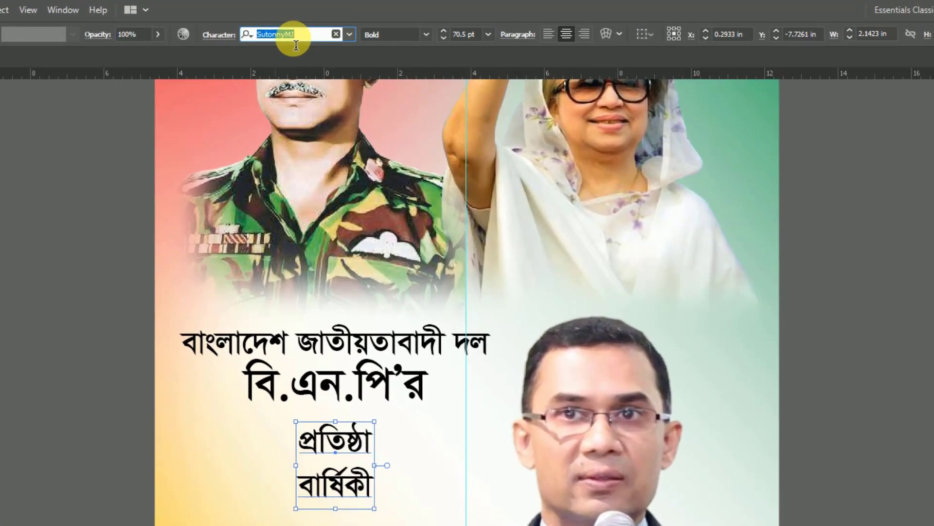
pyautogui.write('Stencil')
pyautogui.press('Up')
pyautogui.press('Up')
pyautogui.press('Up')
pyautogui.press('Up')
pyautogui.press('Up')
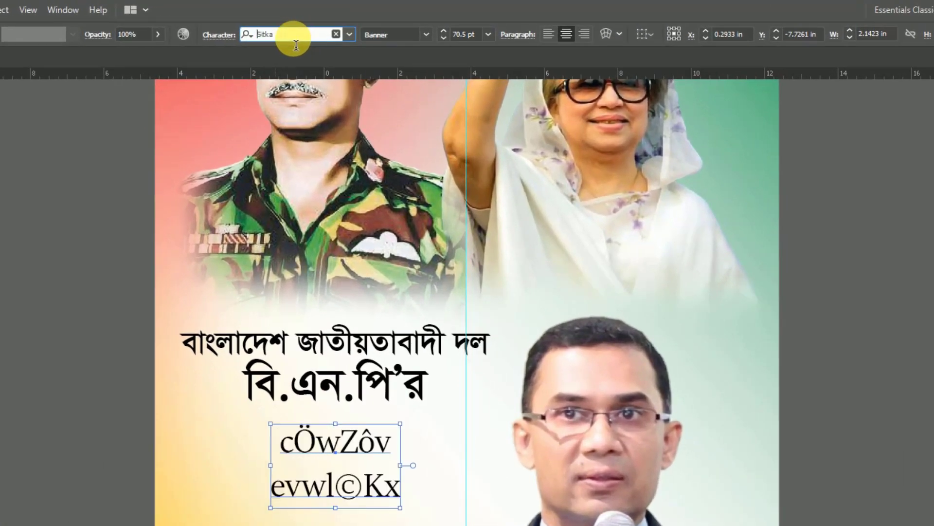
pyautogui.press('Up')
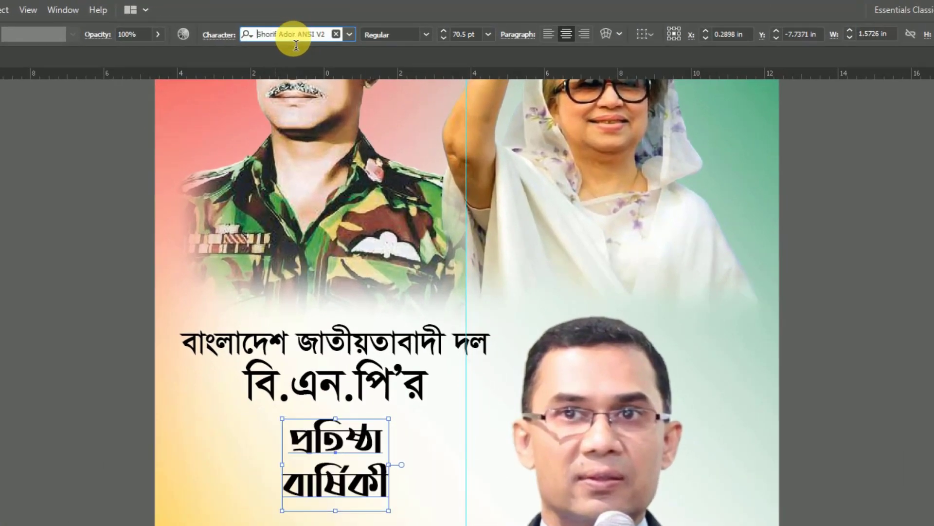
pyautogui.press('Up')
pyautogui.press('Down')
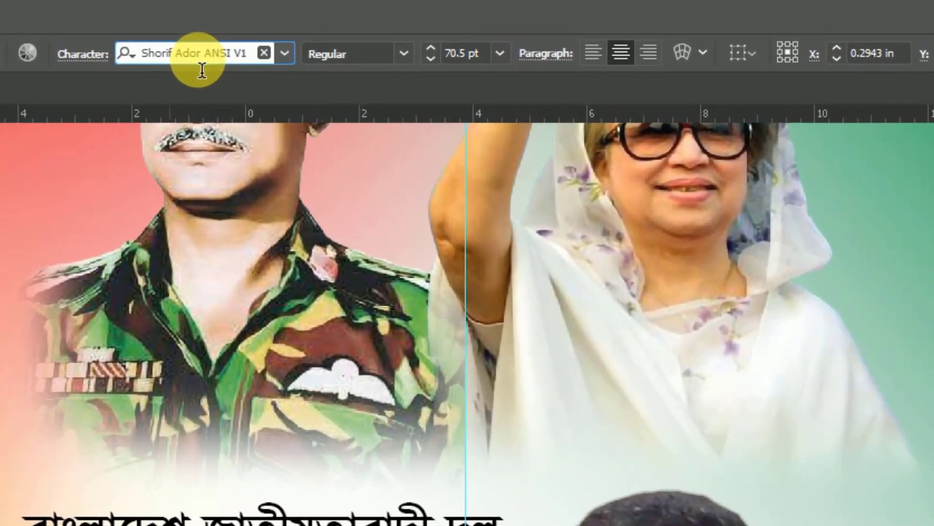
pyautogui.press('Return')
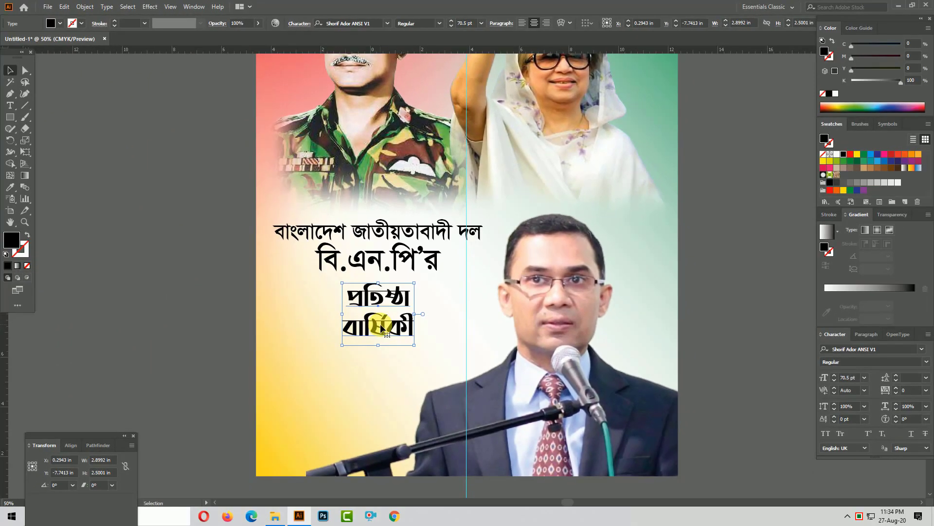
# Indent the second line, "বার্ষিকী", with leading spaces so it is offset to the right of "প্রতিষ্ঠা"
pyautogui.click(515, 384)
pyautogui.press('t')
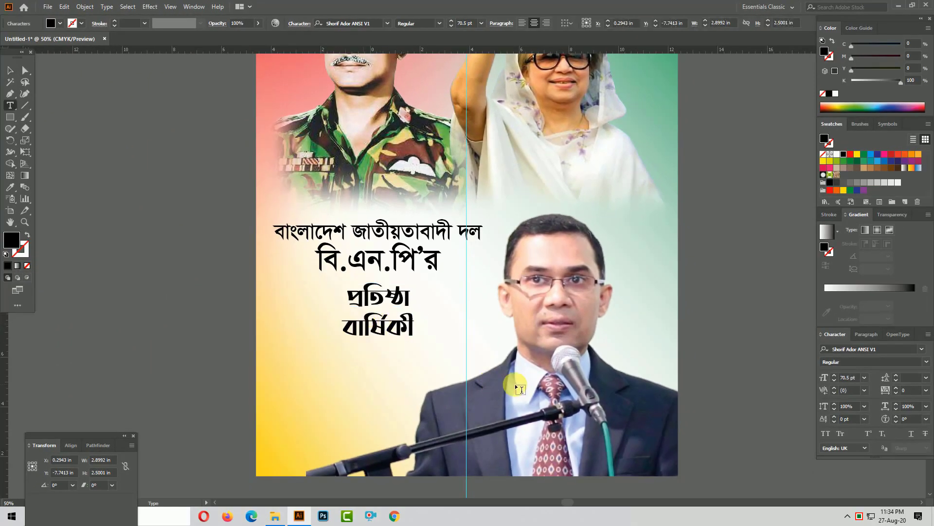
pyautogui.press('Home')
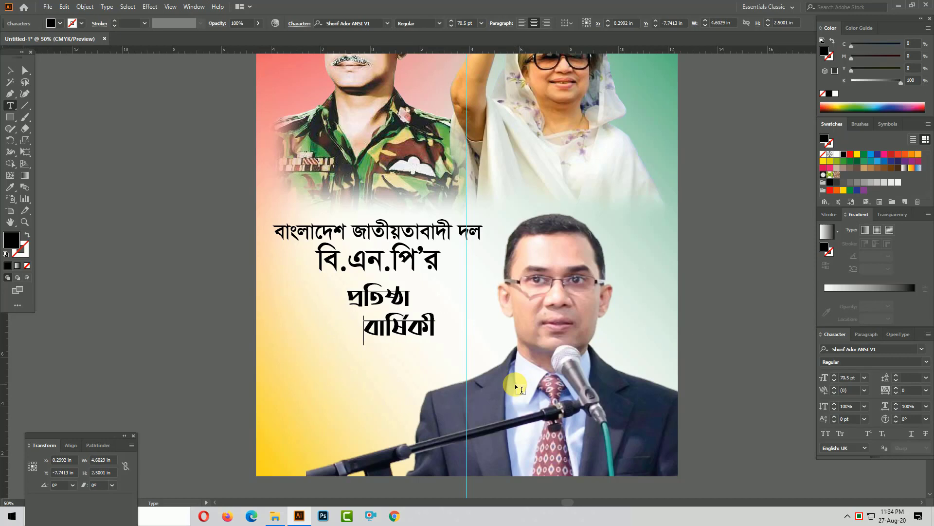
pyautogui.press('Escape')
# Tighten the leading of the "প্রতিষ্ঠা বার্ষিকী" text to 68.6 pt
pyautogui.hotkey('alt', 'Up')
pyautogui.hotkey('alt', 'Up')
pyautogui.hotkey('alt', 'Up')
pyautogui.hotkey('alt', 'Up')
pyautogui.hotkey('alt', 'Up')
pyautogui.hotkey('alt', 'Up')
pyautogui.hotkey('alt', 'Up')
pyautogui.hotkey('alt', 'Up')
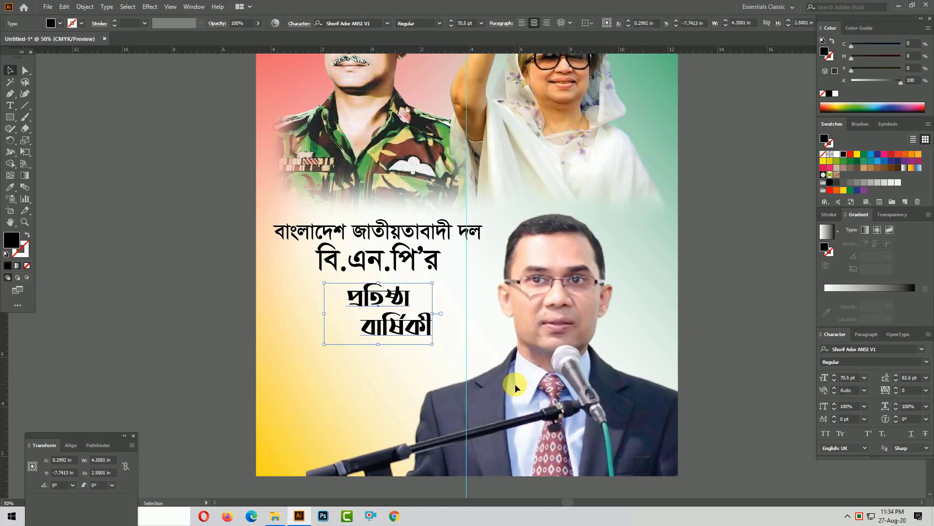
pyautogui.hotkey('alt', 'Up')
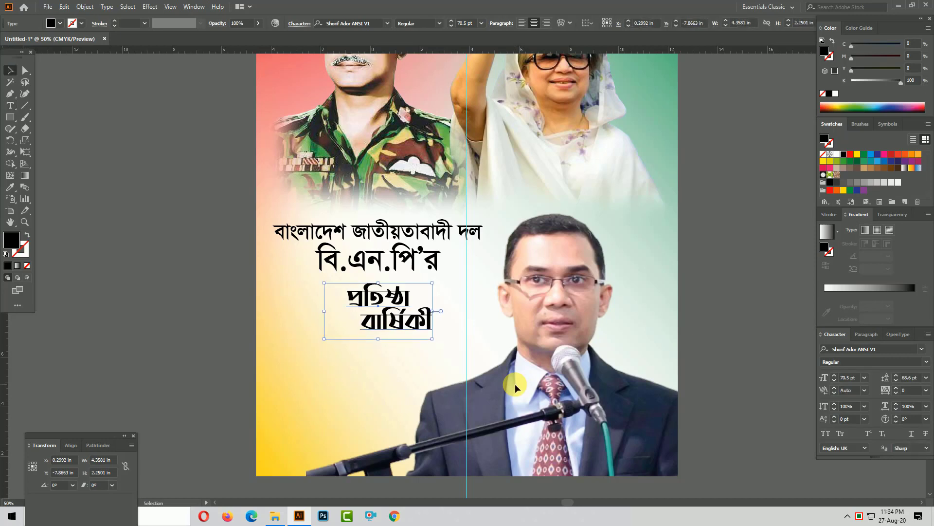
# Scale the "প্রতিষ্ঠা বার্ষিকী" text up to about 127 pt and shift it slightly down
pyautogui.moveTo(329, 344); pyautogui.dragTo(253, 408)
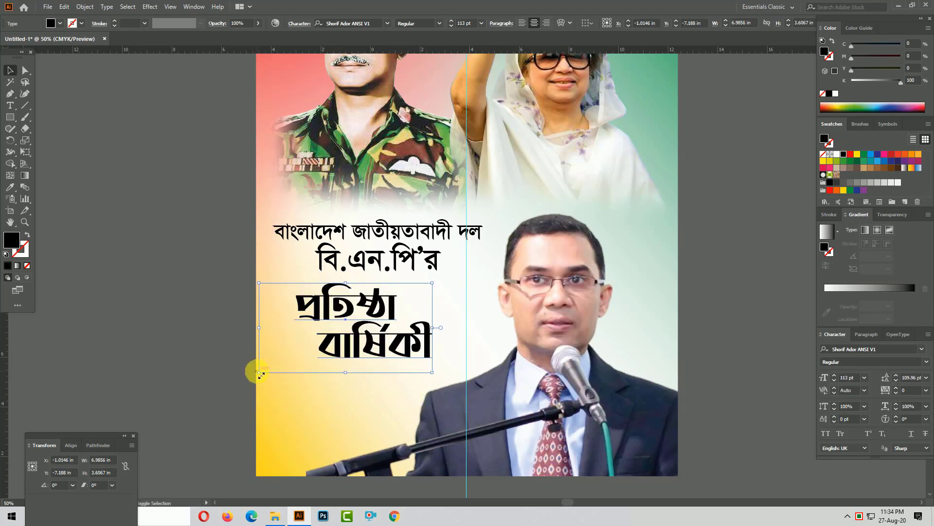
pyautogui.moveTo(260, 374); pyautogui.dragTo(242, 390)
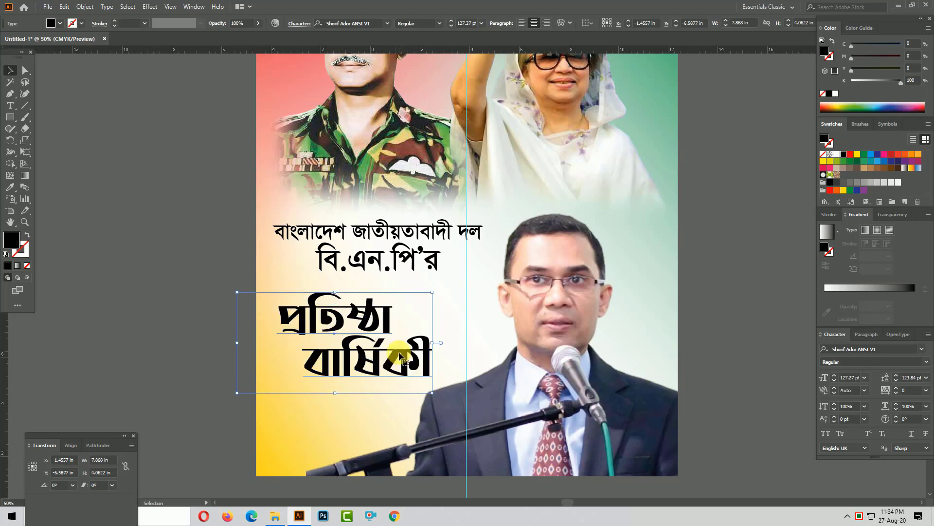
pyautogui.moveTo(399, 356); pyautogui.dragTo(399, 361)
pyautogui.click(477, 326)
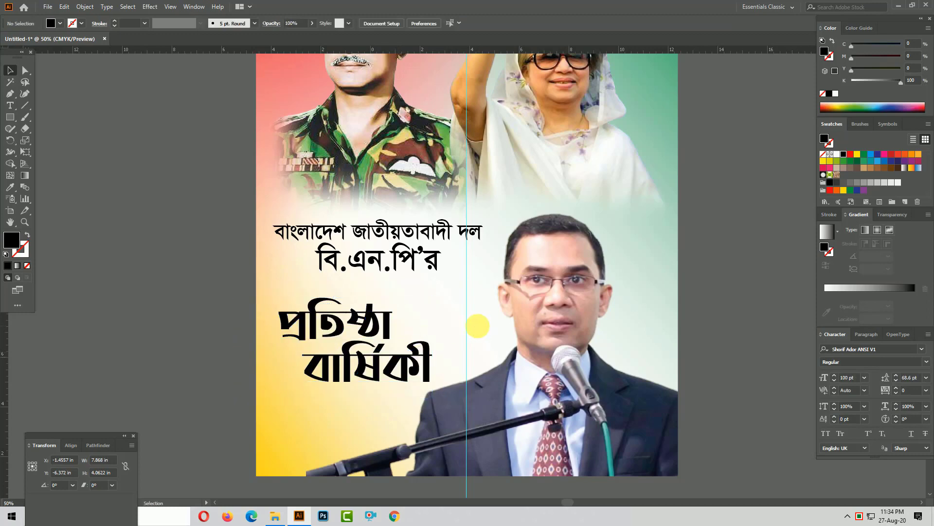
# Duplicate the "প্রতিষ্ঠা বার্ষিকী" text to the empty area beside the poster and replace the copy's text with "৪২তম"
pyautogui.scroll(-2, 460, 357)
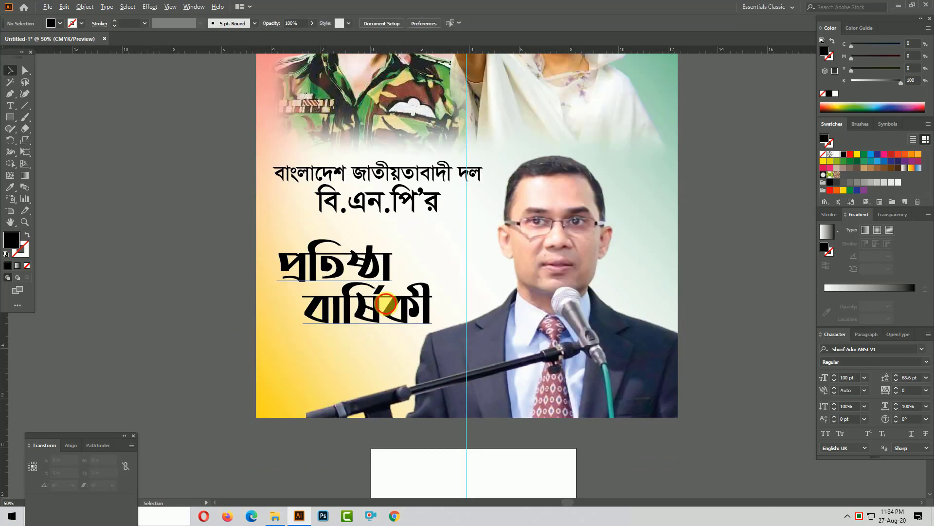
pyautogui.moveTo(387, 305); pyautogui.dragTo(217, 337)
pyautogui.doubleClick(210, 346)
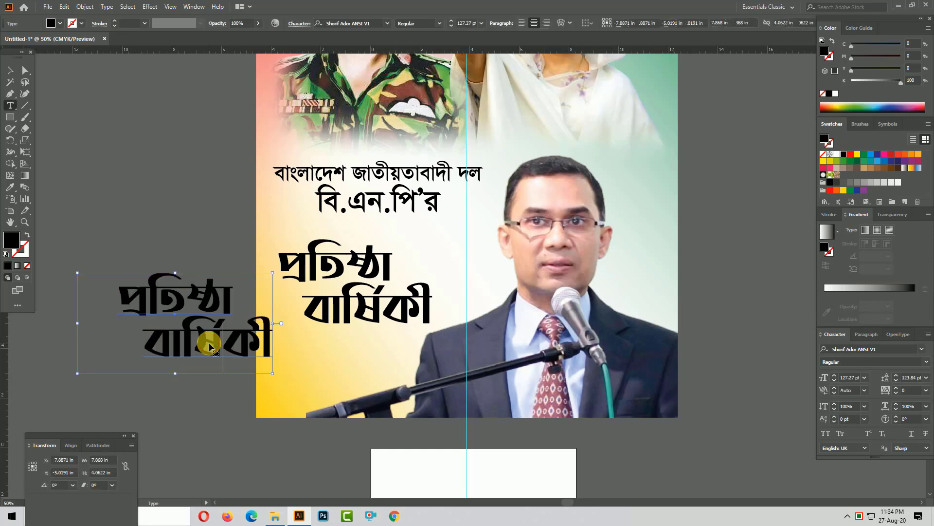
pyautogui.hotkey('ctrl', 'a')
pyautogui.write('৪২তম')
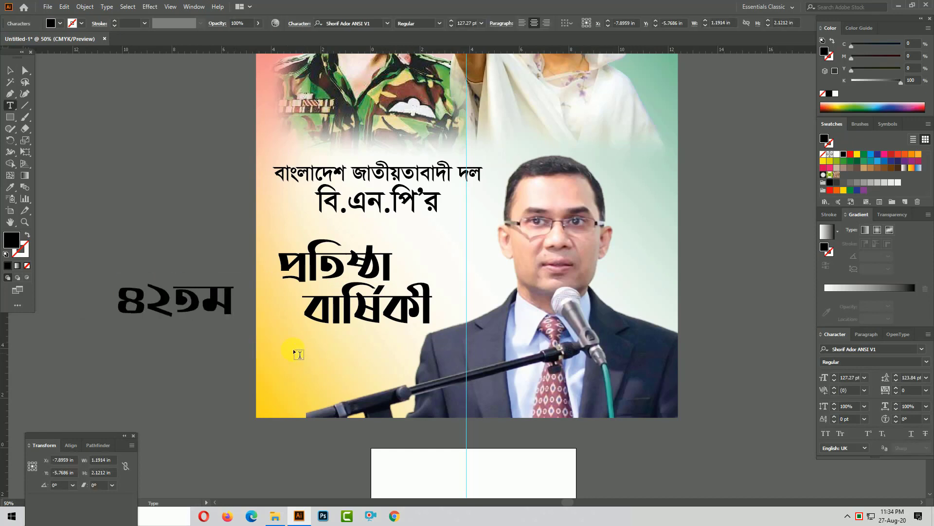
pyautogui.press('Escape')
pyautogui.press('Escape')
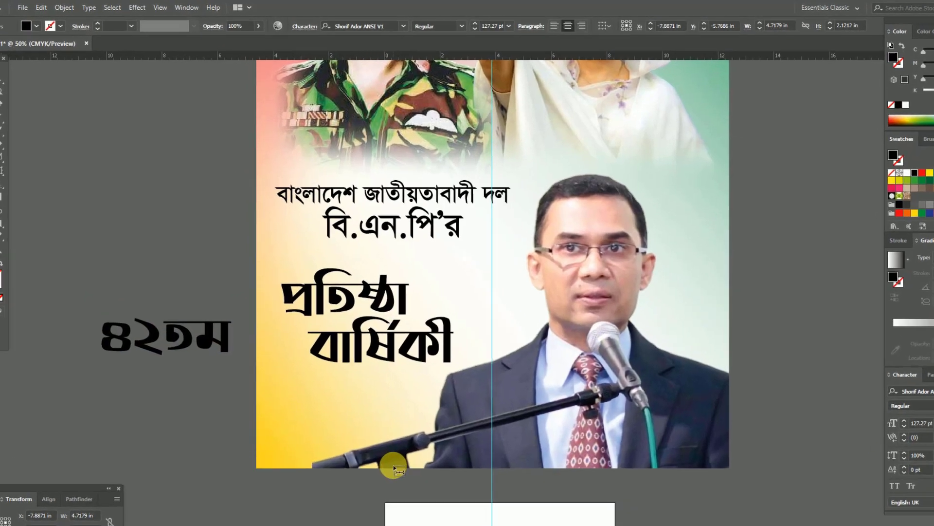
# Set the font of only the "৪২" digits in "৪২তম" to Shorif Bongobondhu ANSI V1
pyautogui.moveTo(173, 306); pyautogui.dragTo(116, 306)
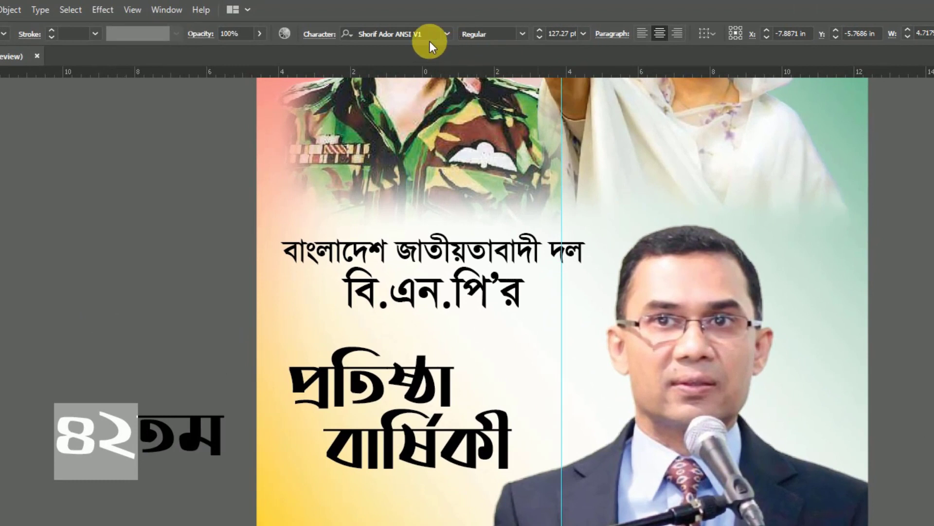
pyautogui.click(423, 33)
pyautogui.write('Shobuj Nolua')
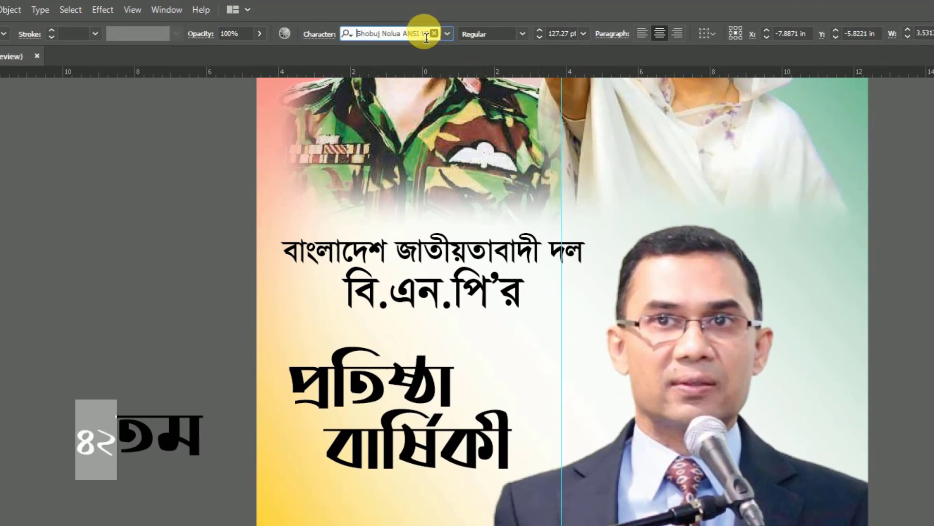
pyautogui.press('Up')
pyautogui.press('Up')
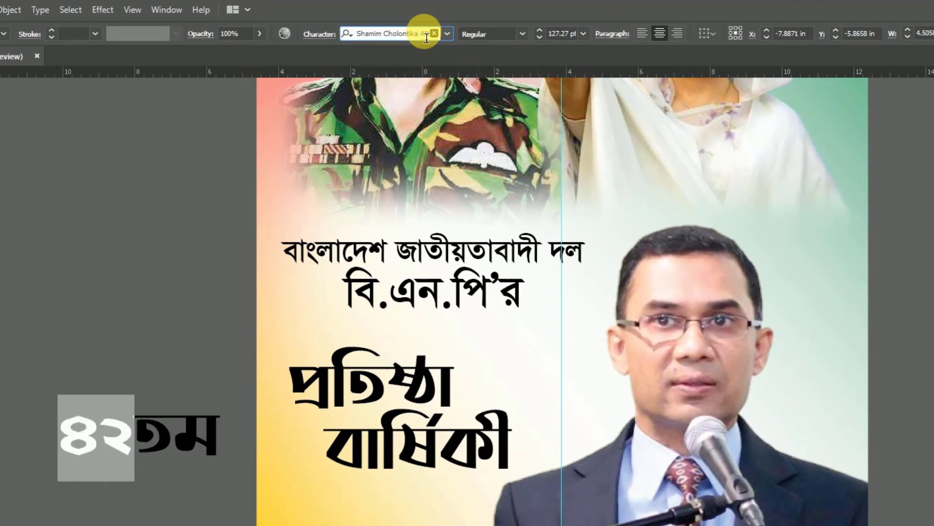
pyautogui.press('Down')
pyautogui.press('Down')
pyautogui.press('Down')
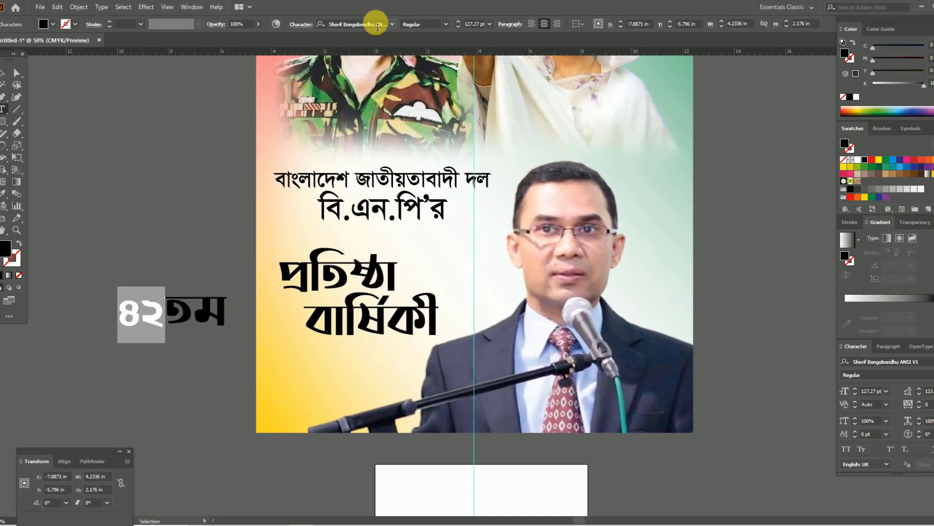
pyautogui.press('Escape')
# Set the "তম" part of "৪২তম" to SutonnyMJ Bold at 80 pt
pyautogui.hotkey('shift', 'End')
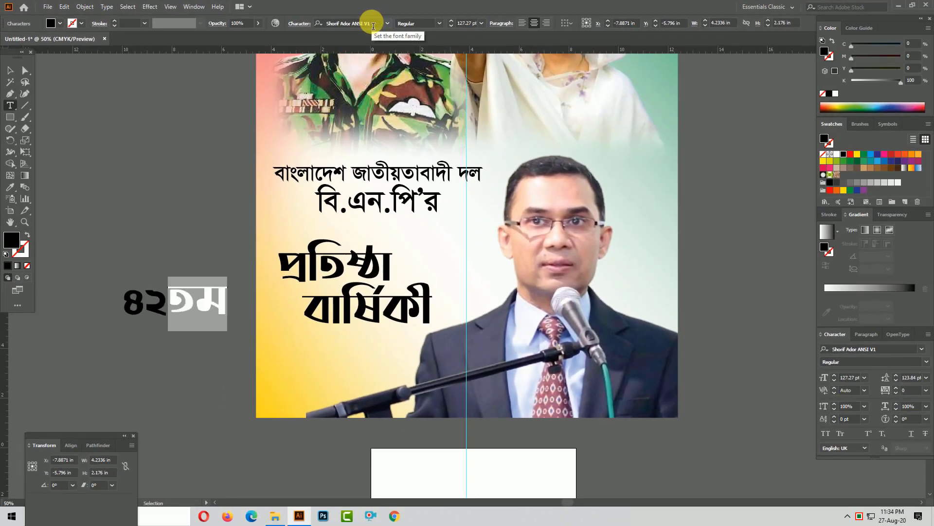
pyautogui.click(350, 28)
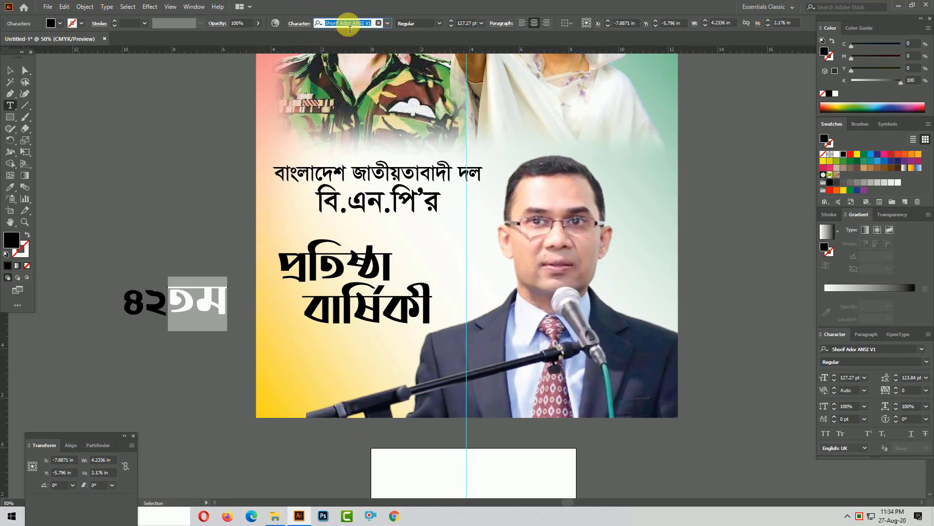
pyautogui.write('~RUM')
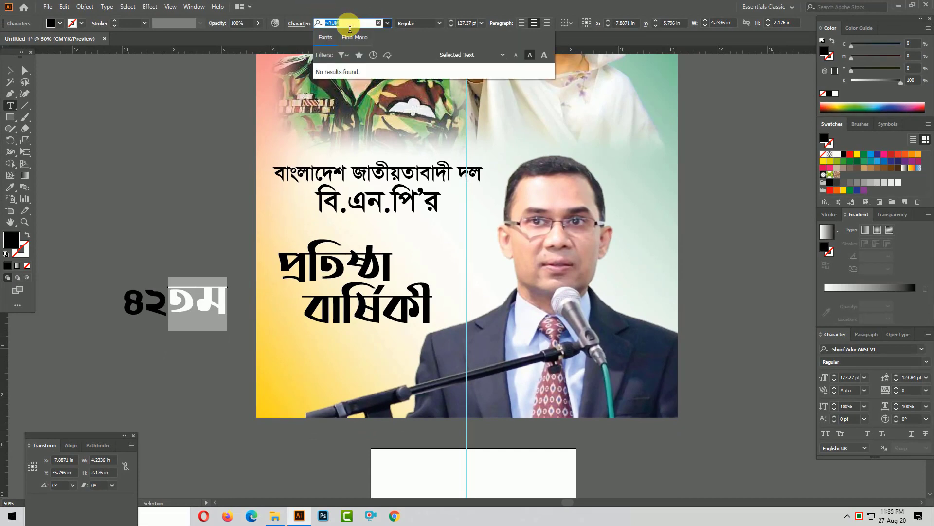
pyautogui.write('Suto')
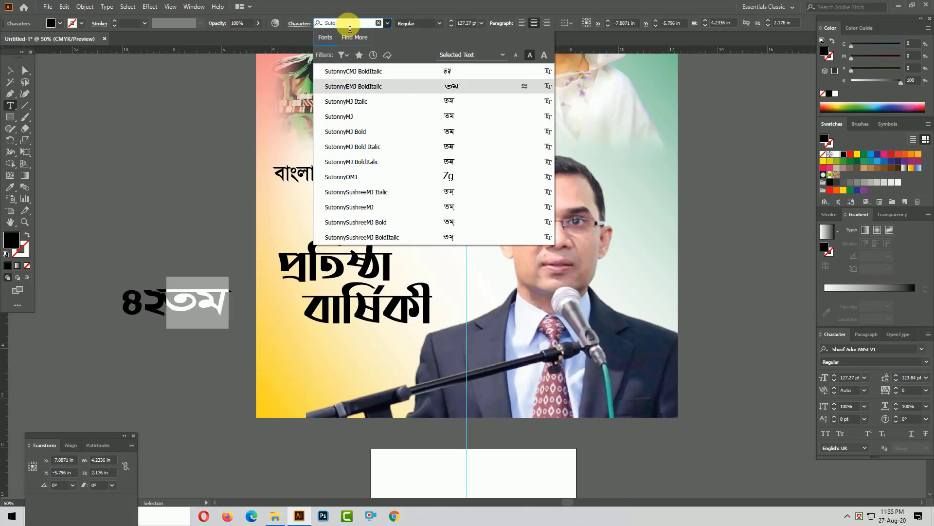
pyautogui.press('Return')
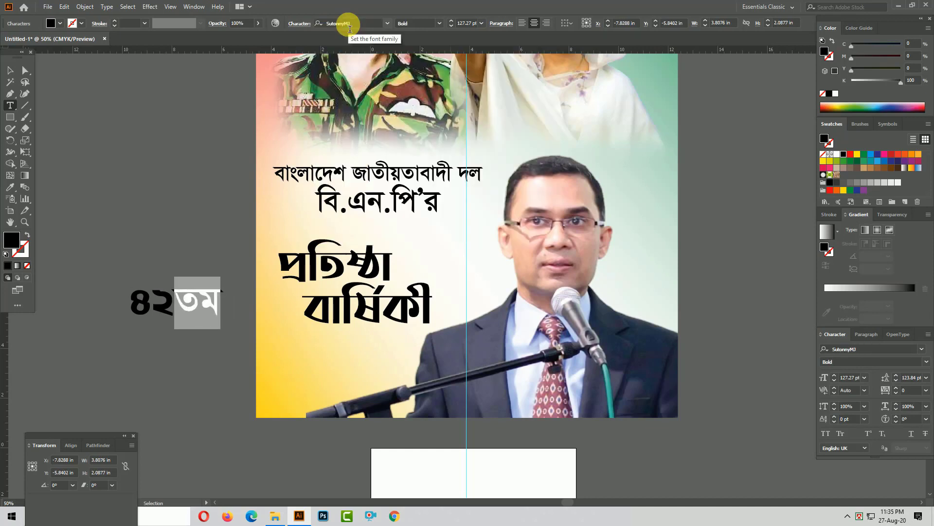
pyautogui.click(849, 378)
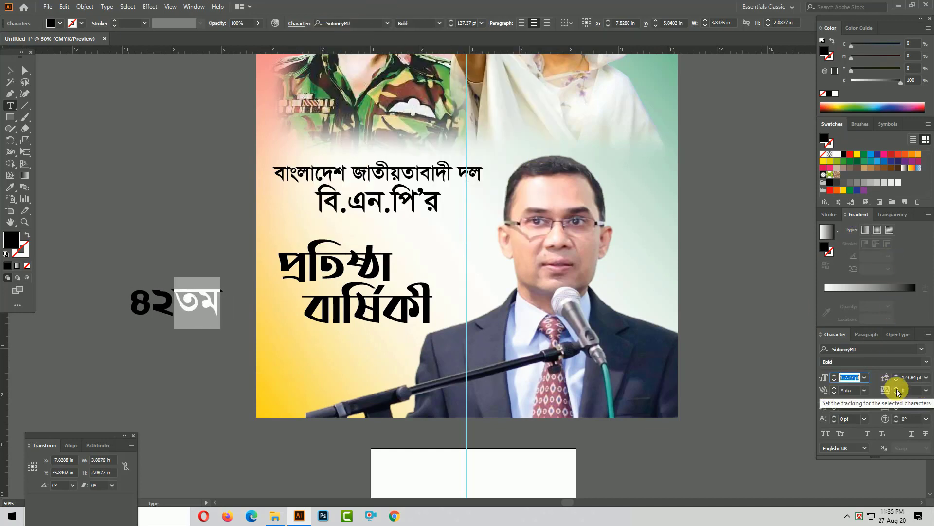
pyautogui.write('80')
pyautogui.press('Return')
pyautogui.press('Escape')
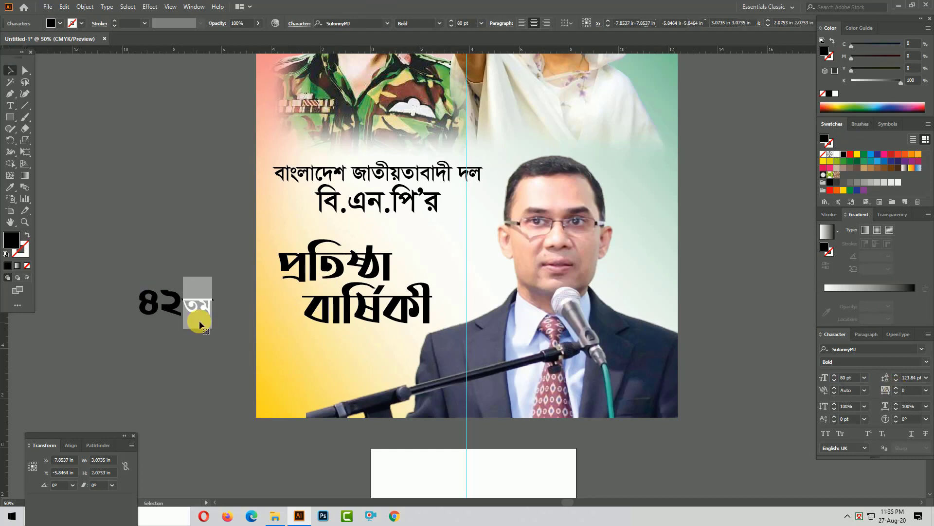
# Place "৪২তম" just above "প্রতিষ্ঠা" on the poster and set the "৪২" digits to 150 pt
pyautogui.moveTo(184, 300); pyautogui.dragTo(294, 231)
pyautogui.doubleClick(287, 229)
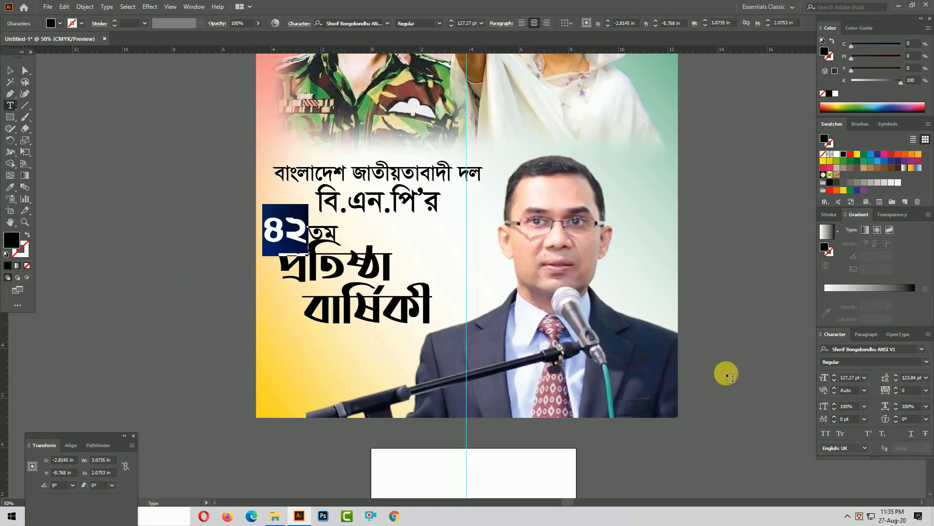
pyautogui.click(849, 377)
pyautogui.write('150')
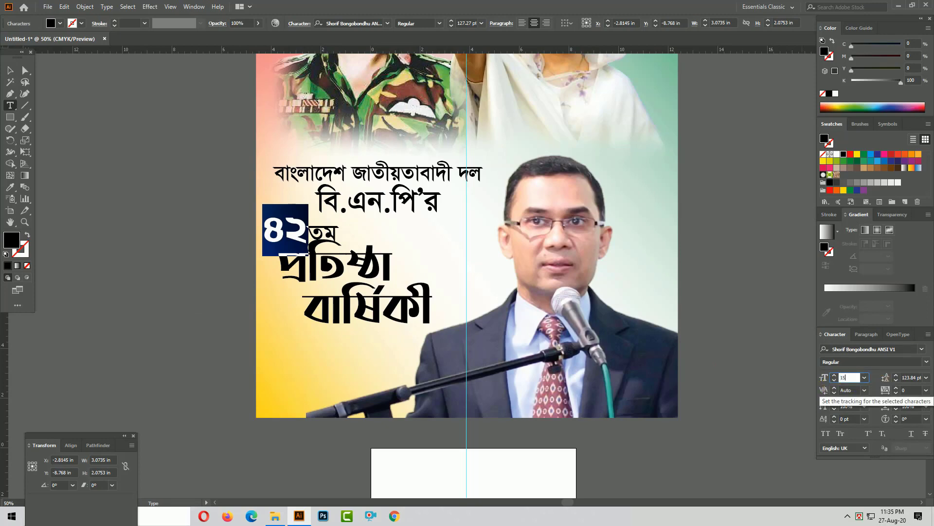
pyautogui.press('Return')
# Cut "তম" out of the "৪২তম" text, paste it as a separate text object and place it to the right of "৪২"
pyautogui.scroll(5, 463, 252)
pyautogui.hotkey('ctrl', 'x')
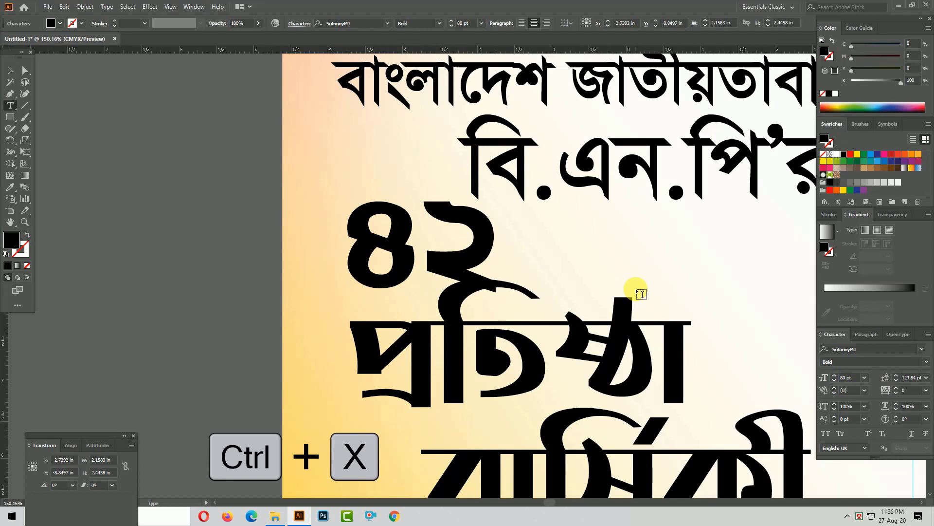
pyautogui.press('Escape')
pyautogui.hotkey('ctrl', 'v')
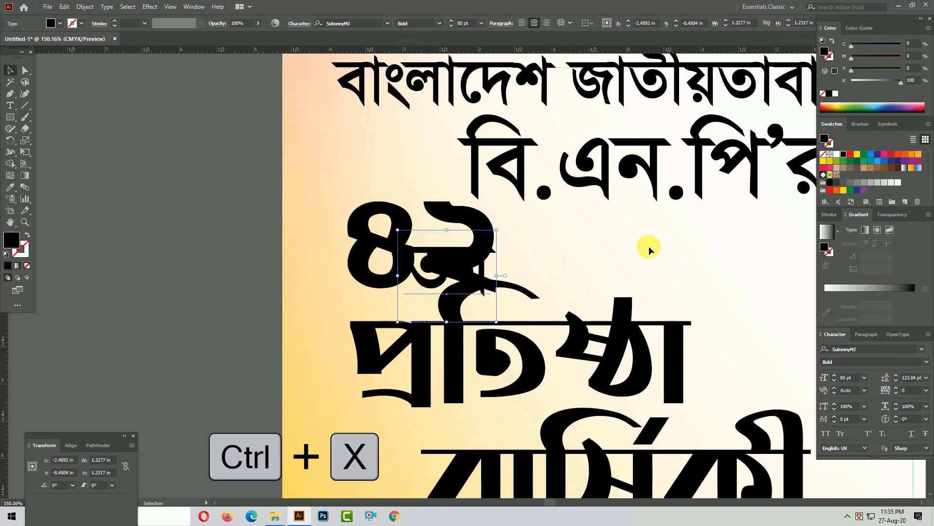
pyautogui.moveTo(476, 271); pyautogui.dragTo(689, 240)
# Move "৪২" to the upper left of "প্রতিষ্ঠা", stretch it taller to about 168 pt, and fit "তম" beside it at about 54 pt
pyautogui.moveTo(437, 259); pyautogui.dragTo(368, 281)
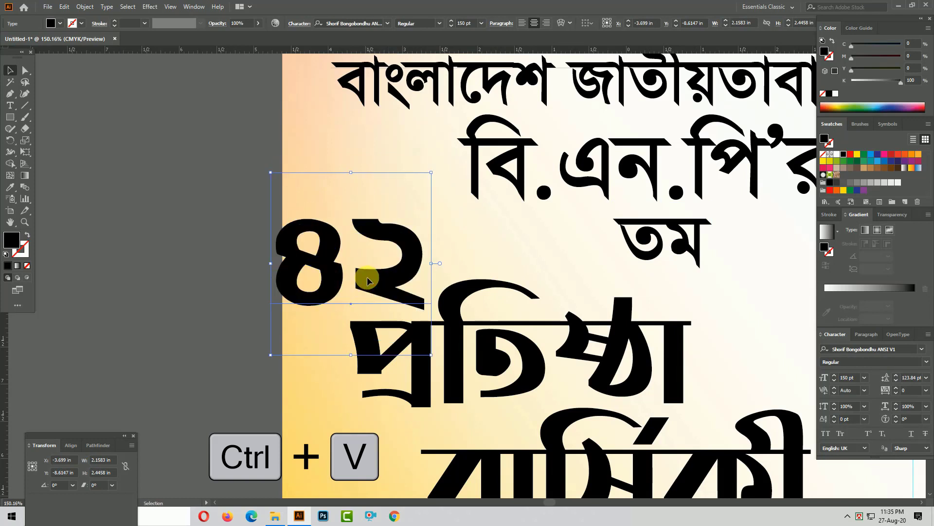
pyautogui.moveTo(354, 173); pyautogui.dragTo(357, 151)
pyautogui.moveTo(390, 273); pyautogui.dragTo(394, 278)
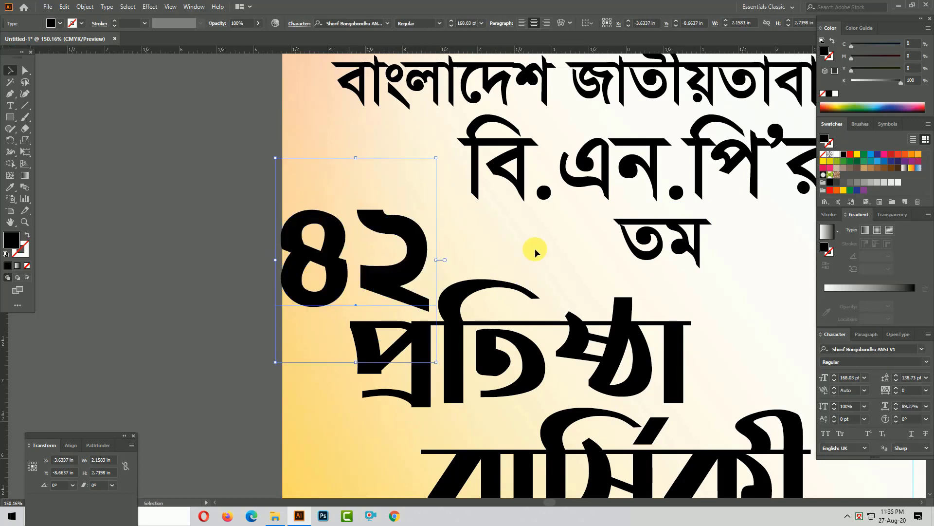
pyautogui.moveTo(671, 245); pyautogui.dragTo(487, 255)
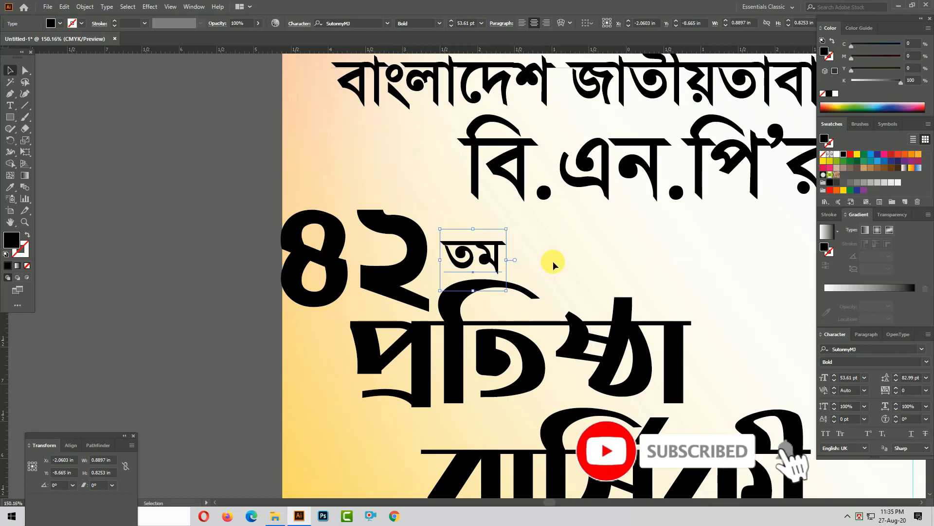
# Move the "৪২", "তম" and "প্রতিষ্ঠা বার্ষিকী" texts together about 0.4 in right and slightly up under the "বি.এন.পি'র" heading
pyautogui.hotkey('ctrl', '0')
pyautogui.keyDown('shift'); pyautogui.click(489, 373); pyautogui.keyUp('shift')
pyautogui.moveTo(488, 373); pyautogui.dragTo(491, 371)
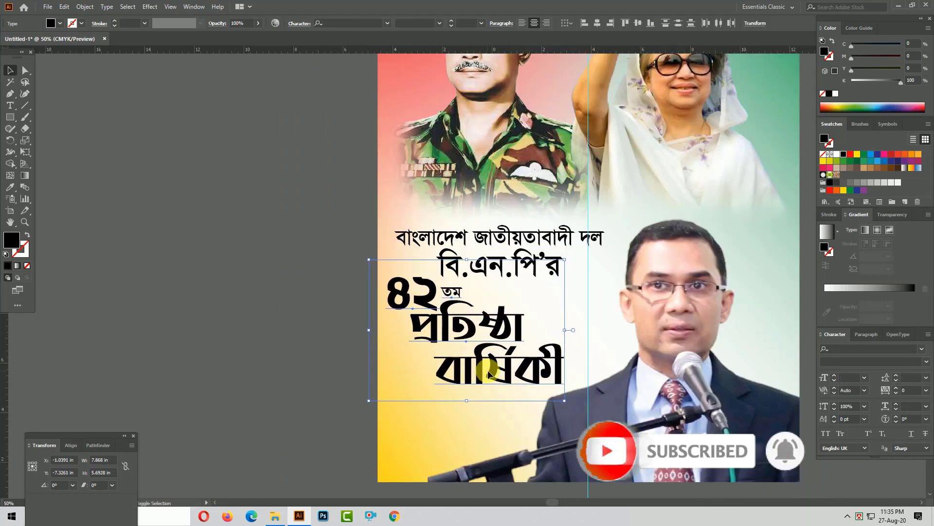
pyautogui.hotkey('shift', 'Down')
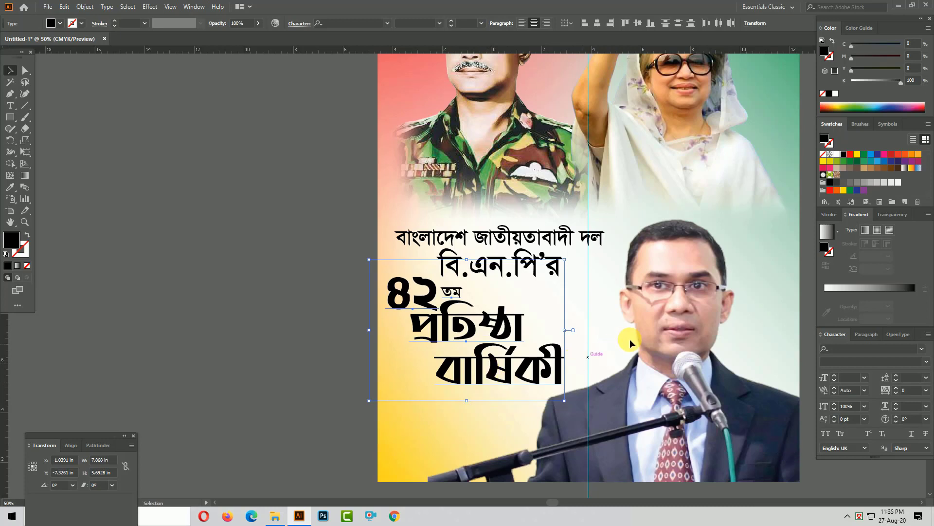
pyautogui.click(630, 338)
# Duplicate "প্রতিষ্ঠা বার্ষিকী" straight below itself and replace the copy's text with "সফল" and "হোক" on two lines
pyautogui.moveTo(630, 338); pyautogui.dragTo(569, 318)
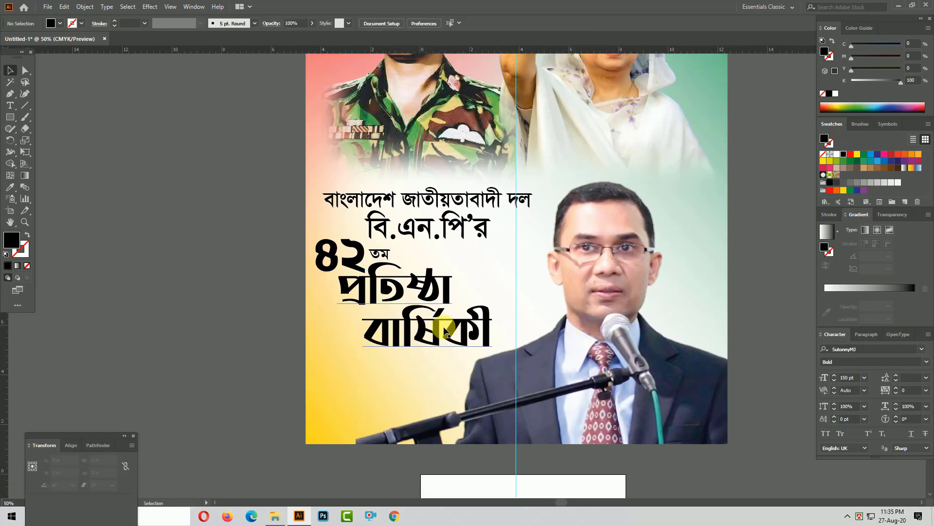
pyautogui.click(463, 353)
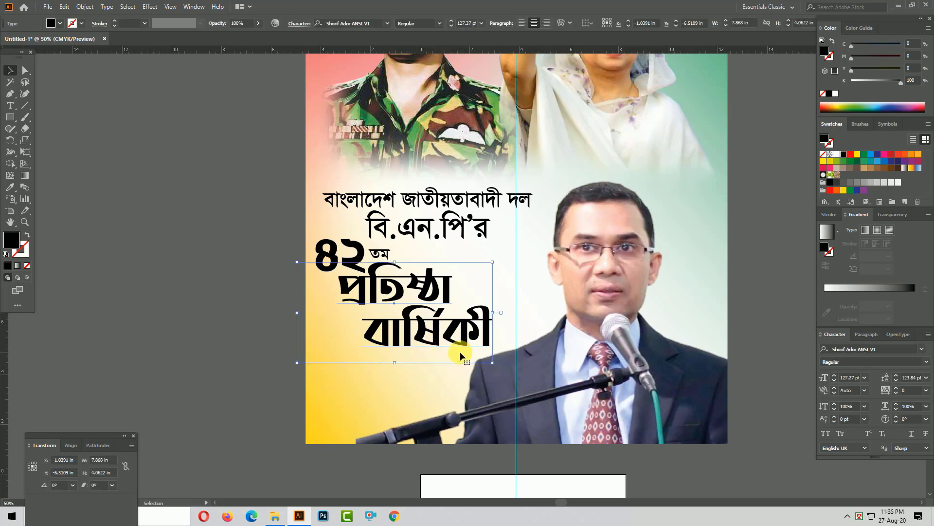
pyautogui.moveTo(460, 350); pyautogui.dragTo(460, 425)
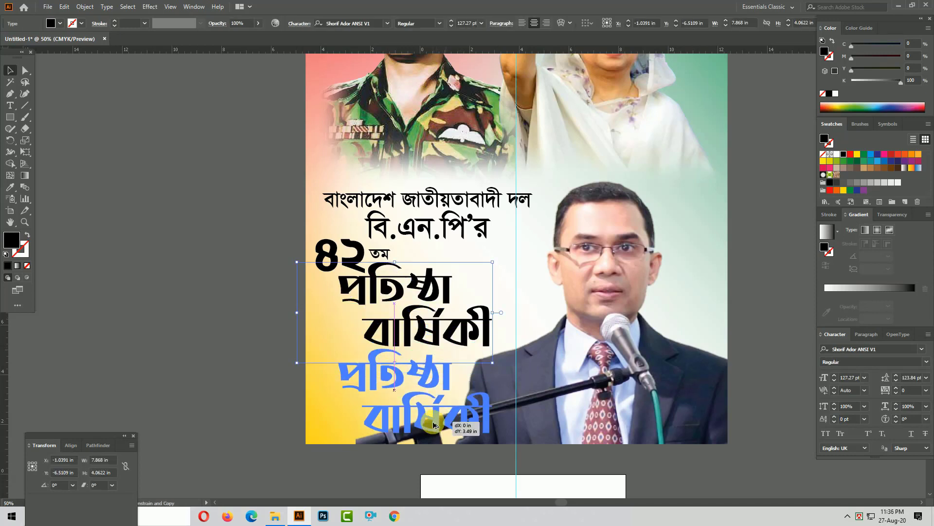
pyautogui.press('t')
pyautogui.click(463, 417)
pyautogui.write('সফল')
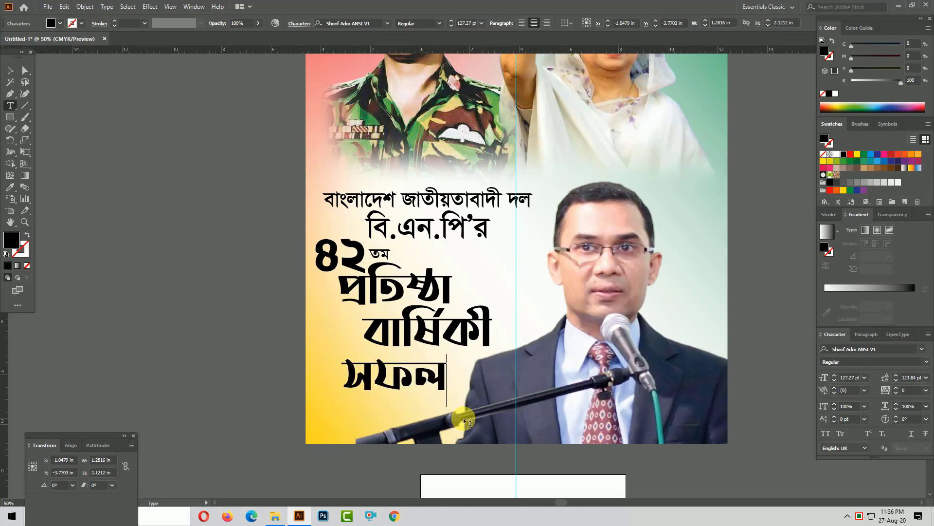
pyautogui.press('Return')
pyautogui.write('হোক')
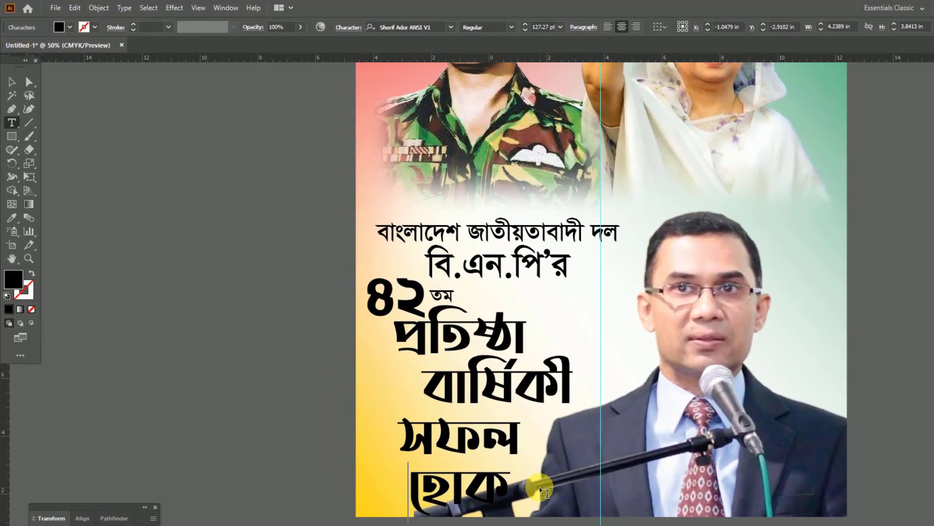
pyautogui.press('Escape')
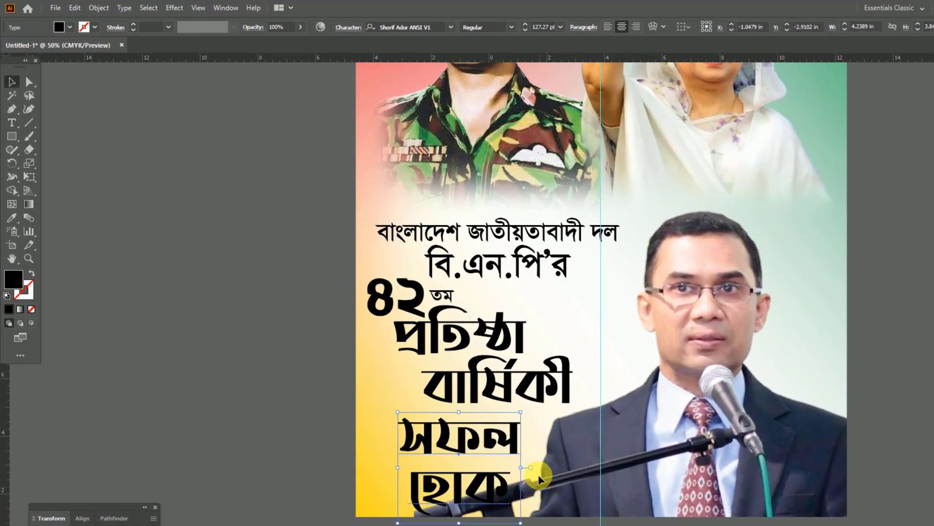
# Change the font of the "সফল হোক" text to Shamim Cholontika ANSI V2
pyautogui.click(428, 29)
pyautogui.press('Down')
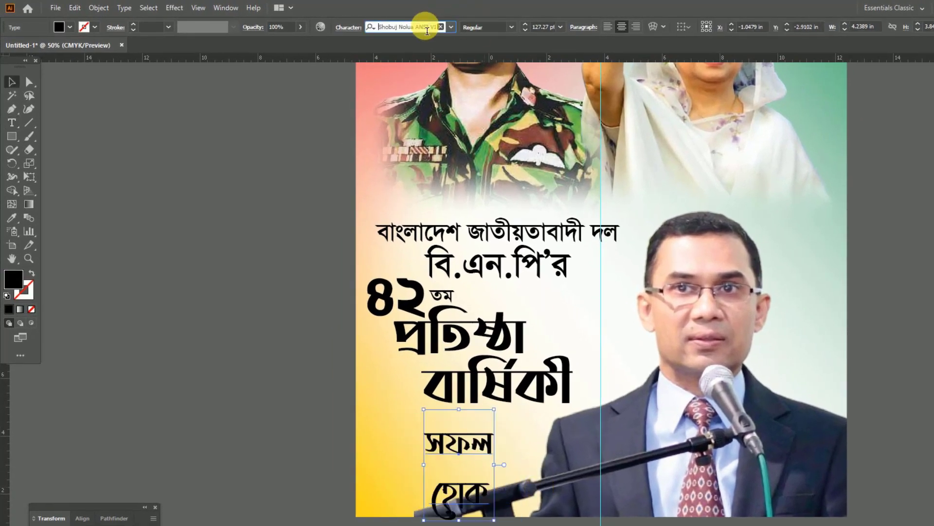
pyautogui.press('Down')
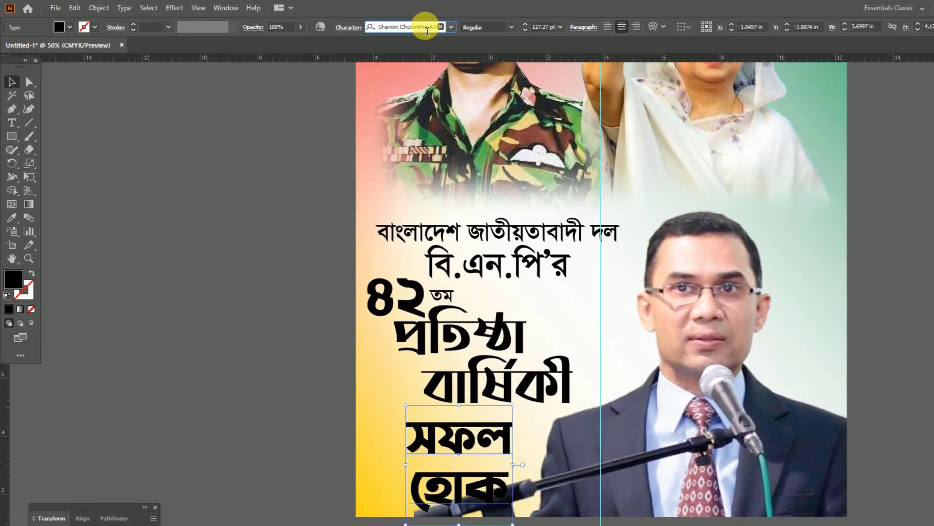
pyautogui.press('Return')
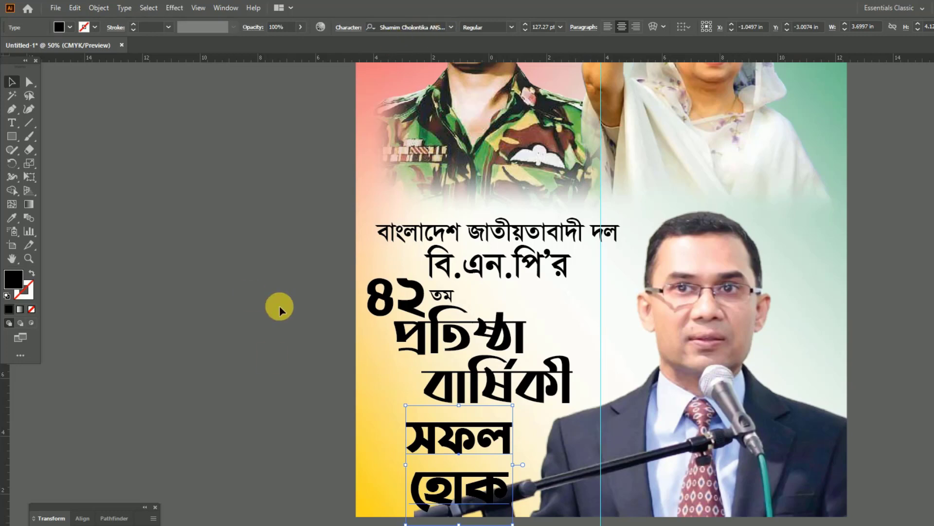
# Tighten the line spacing of "সফল" and "হোক" to 95.84 pt so the lines sit close together
pyautogui.hotkey('alt', 'Up')
pyautogui.hotkey('alt', 'Up')
pyautogui.hotkey('alt', 'Up')
pyautogui.hotkey('alt', 'Up')
pyautogui.hotkey('alt', 'Up')
pyautogui.hotkey('alt', 'Up')
pyautogui.hotkey('alt', 'Up')
pyautogui.hotkey('alt', 'Up')
pyautogui.hotkey('alt', 'Up')
pyautogui.hotkey('alt', 'Up')
pyautogui.hotkey('alt', 'Up')
pyautogui.hotkey('alt', 'Up')
pyautogui.hotkey('alt', 'Up')
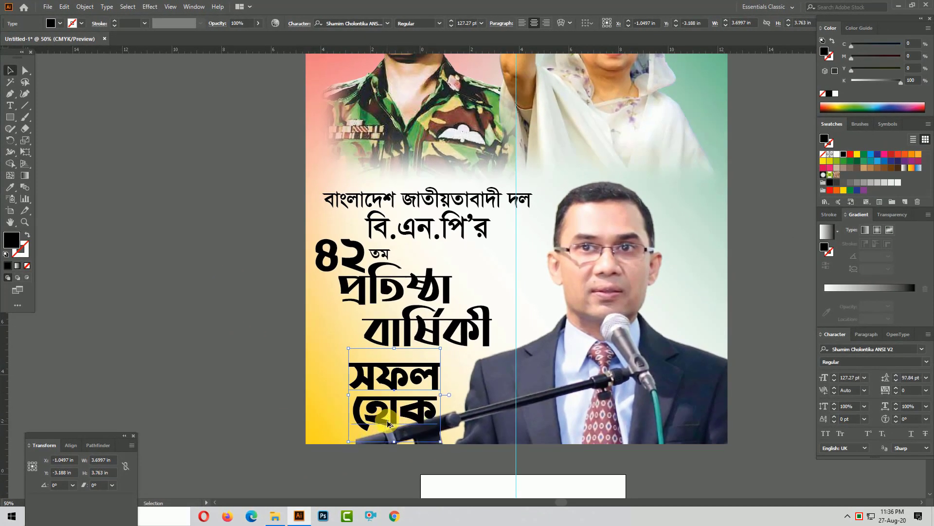
pyautogui.hotkey('alt', 'Up')
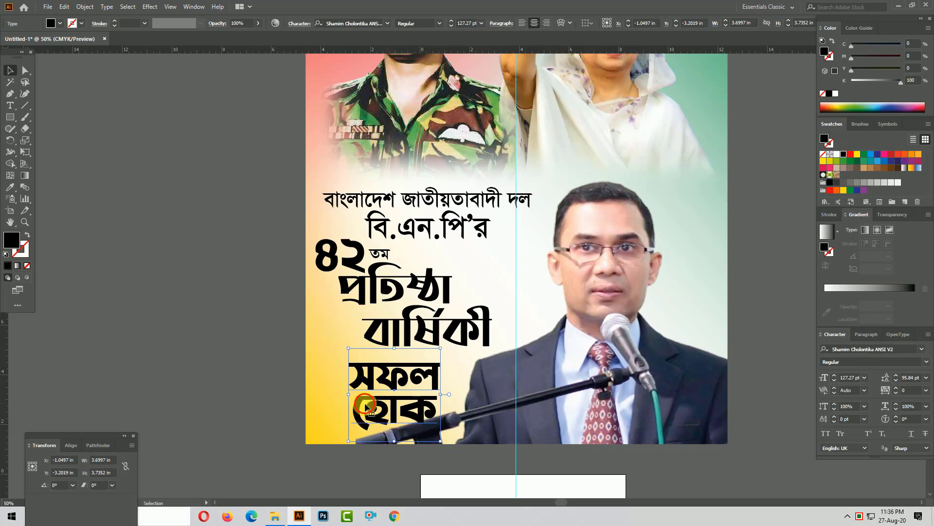
# Indent "হোক" with leading spaces, and fit the two-line text at about 105 pt below "বার্ষিকী" near the poster's left edge
pyautogui.doubleClick(364, 402)
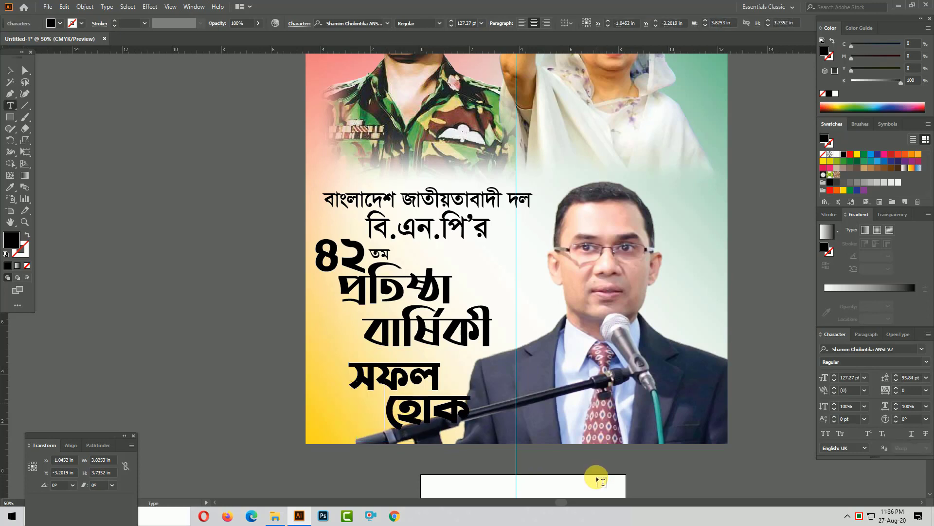
pyautogui.press('BackSpace')
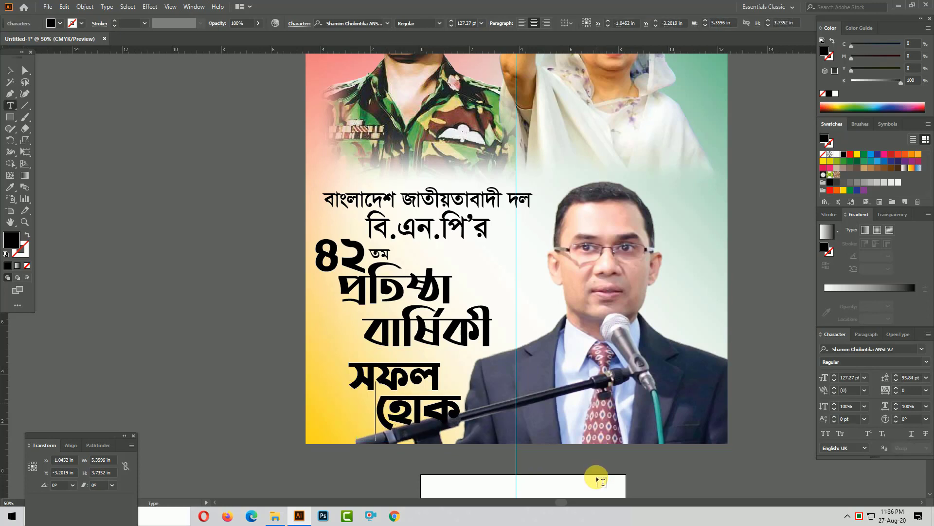
pyautogui.press('Escape')
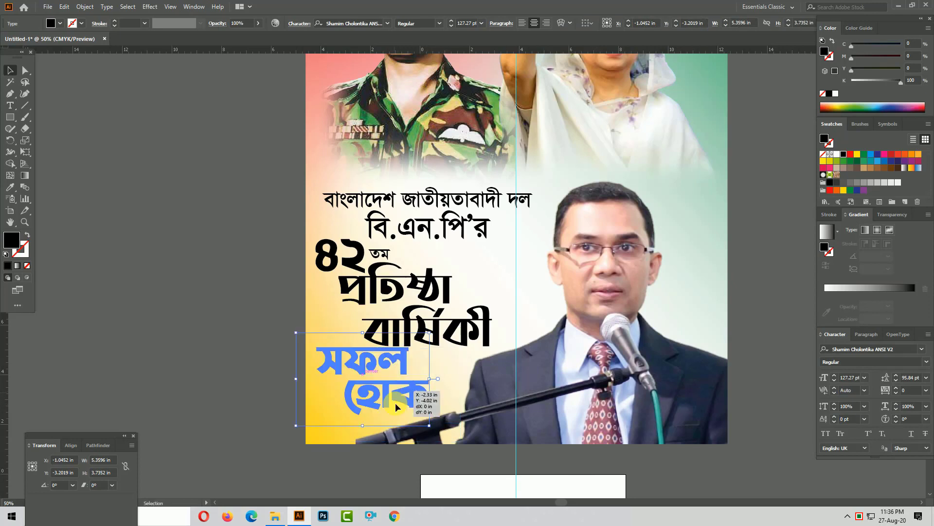
pyautogui.moveTo(396, 408); pyautogui.dragTo(418, 419)
pyautogui.click(553, 381)
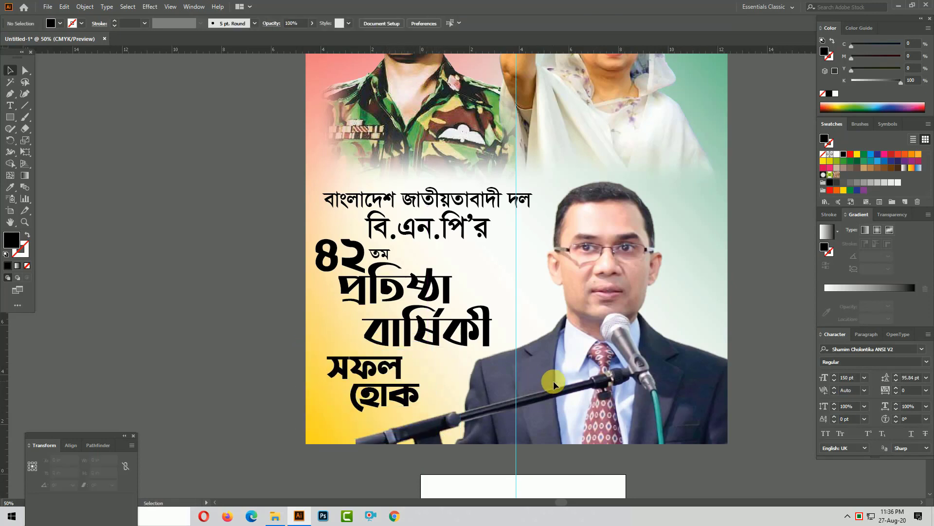
# Draw a rectangle 17 in wide and about 1.08 in tall along the poster's bottom edge and fill it with CMYK Green
pyautogui.click(10, 117)
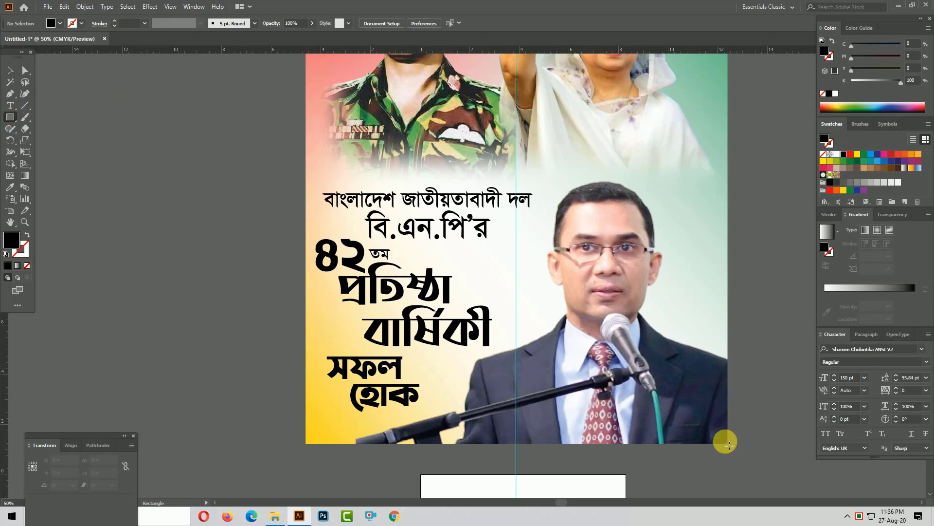
pyautogui.moveTo(729, 443); pyautogui.dragTo(310, 421)
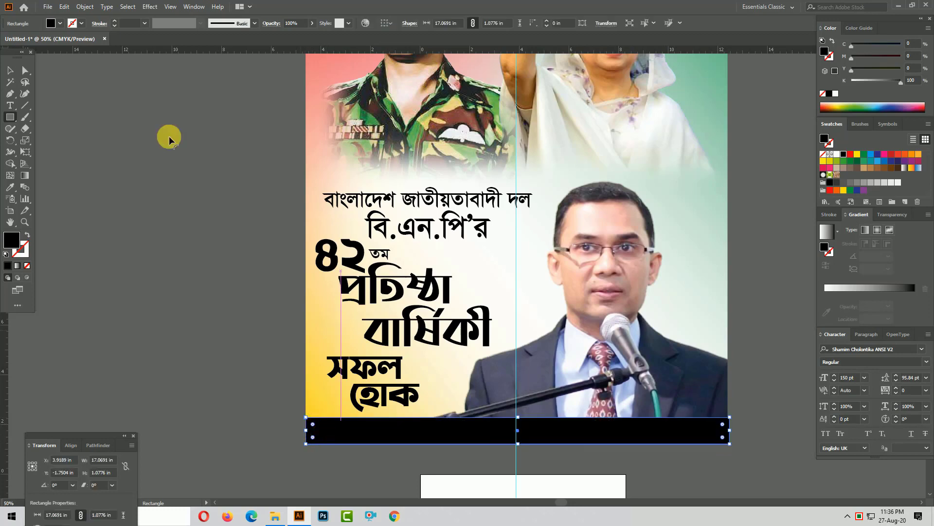
pyautogui.click(21, 72)
pyautogui.scroll(-3, 427, 336)
pyautogui.scroll(3, 476, 367)
pyautogui.hotkey('ctrl', '-')
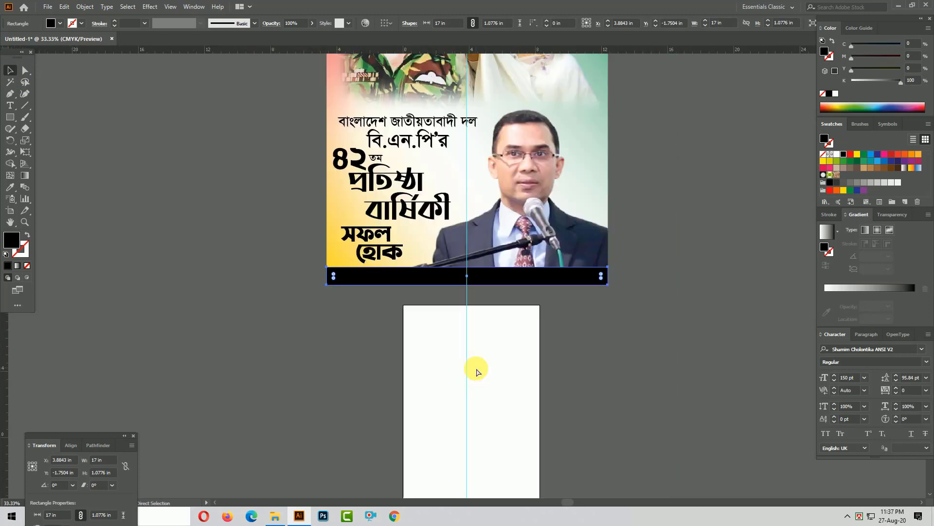
pyautogui.scroll(5, 511, 282)
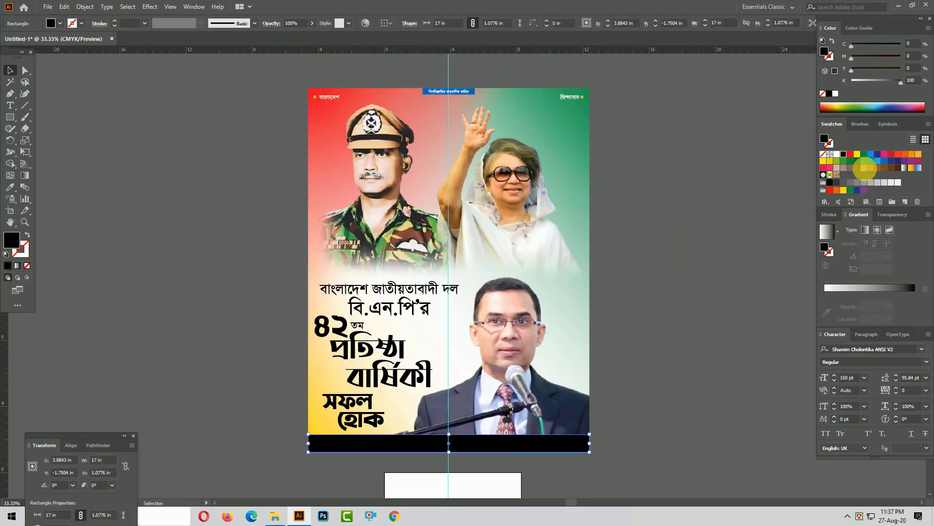
pyautogui.click(866, 155)
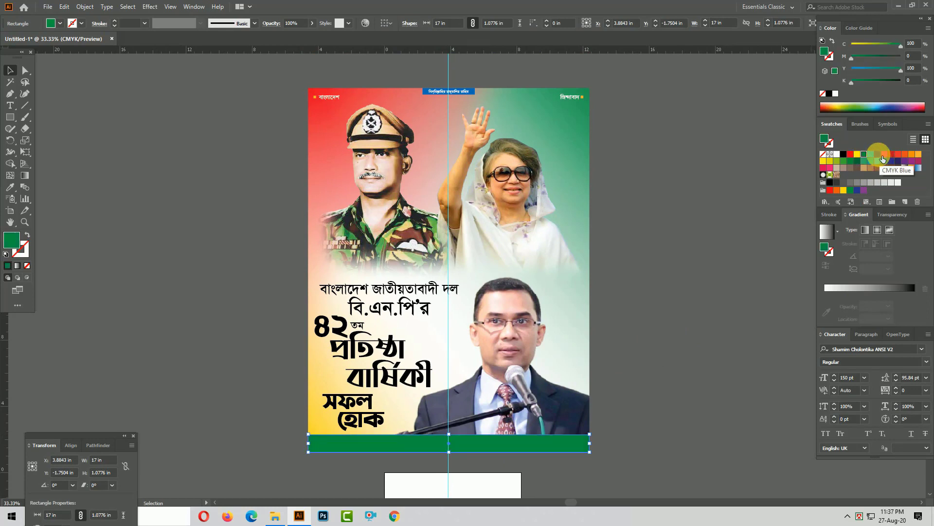
# Try CMYK Blue as the fill of the bottom bar and undo it
pyautogui.click(883, 159)
pyautogui.click(556, 411)
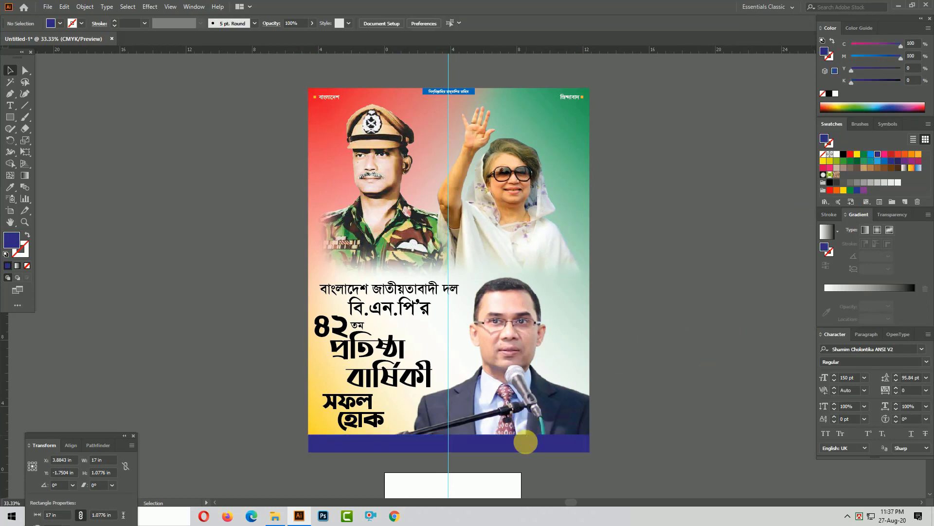
pyautogui.hotkey('ctrl', 'z')
pyautogui.hotkey('ctrl', 'z')
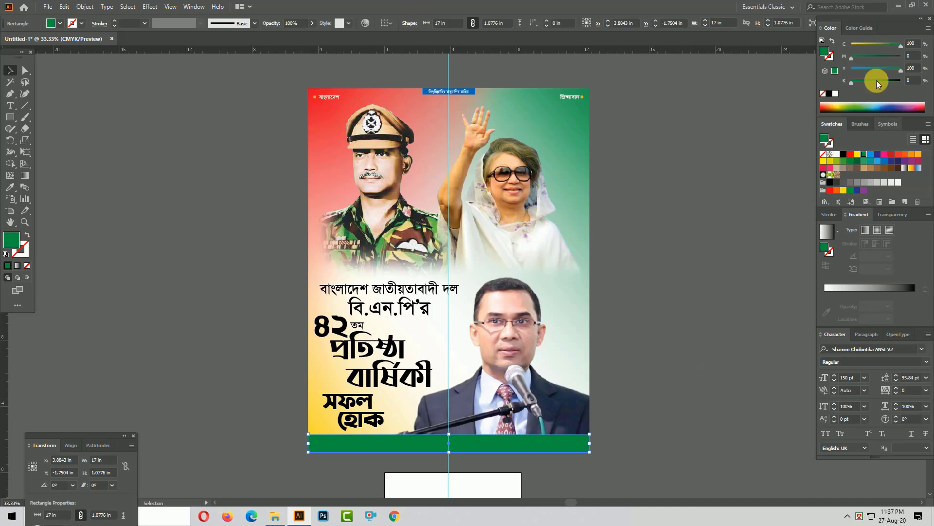
# Darken the bottom bar's green fill to about C=100 M=10 Y=100 K=18
pyautogui.click(860, 79)
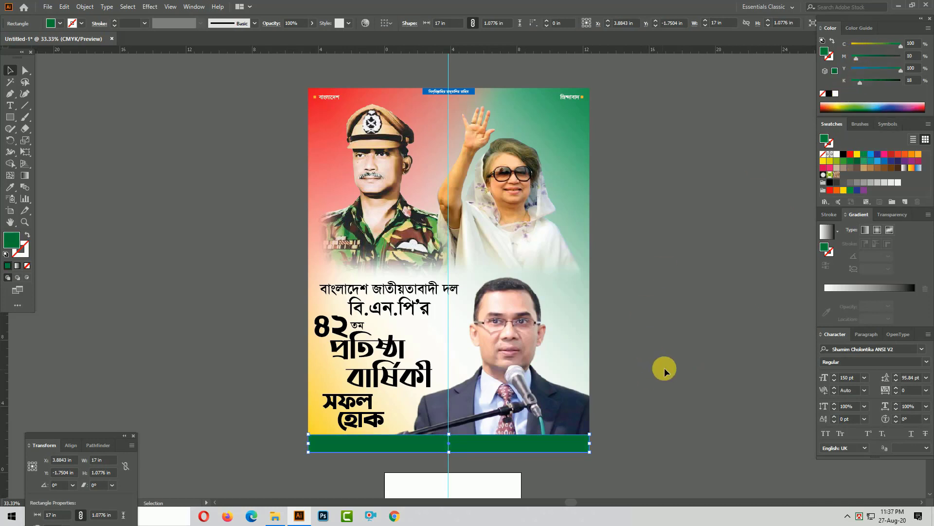
pyautogui.click(659, 383)
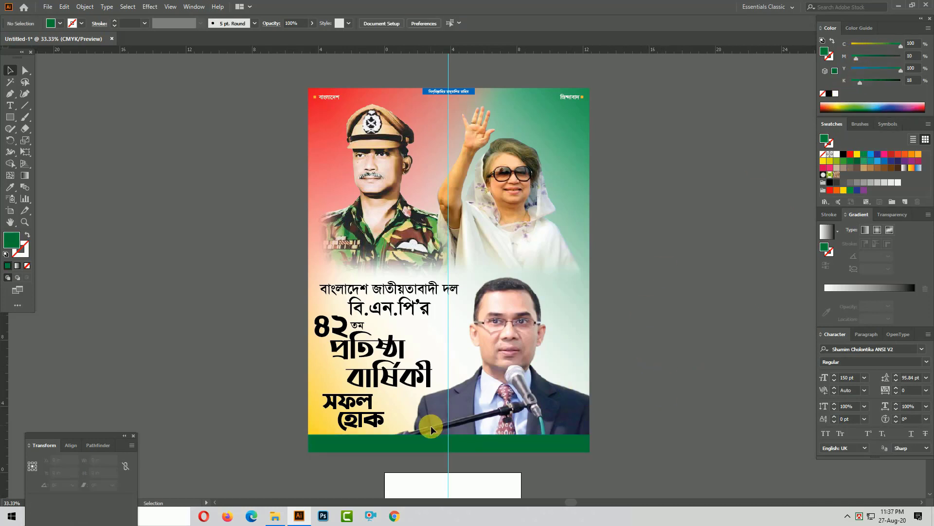
# Move all the Bengali heading texts beside the lower portrait slightly up together
pyautogui.click(358, 288)
pyautogui.hotkey('shift', 'Up')
pyautogui.hotkey('shift', 'Up')
pyautogui.hotkey('shift', 'Up')
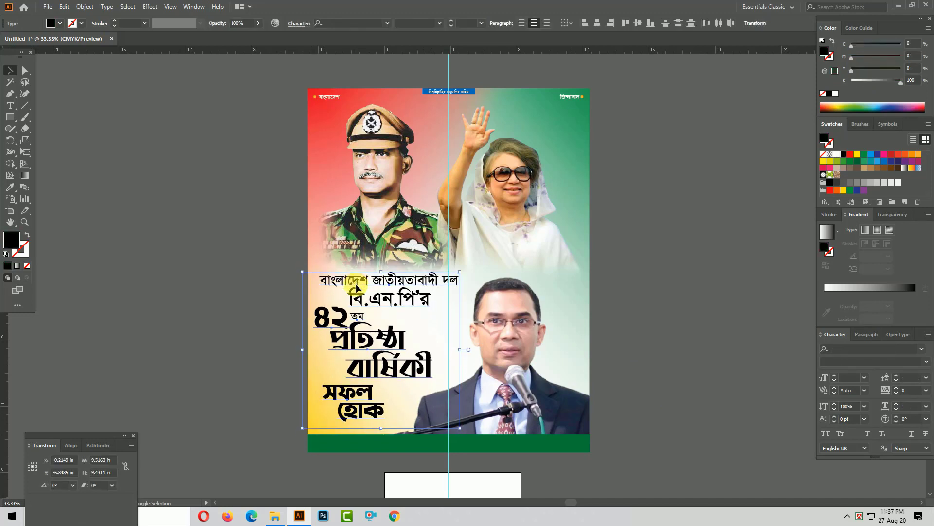
pyautogui.click(528, 484)
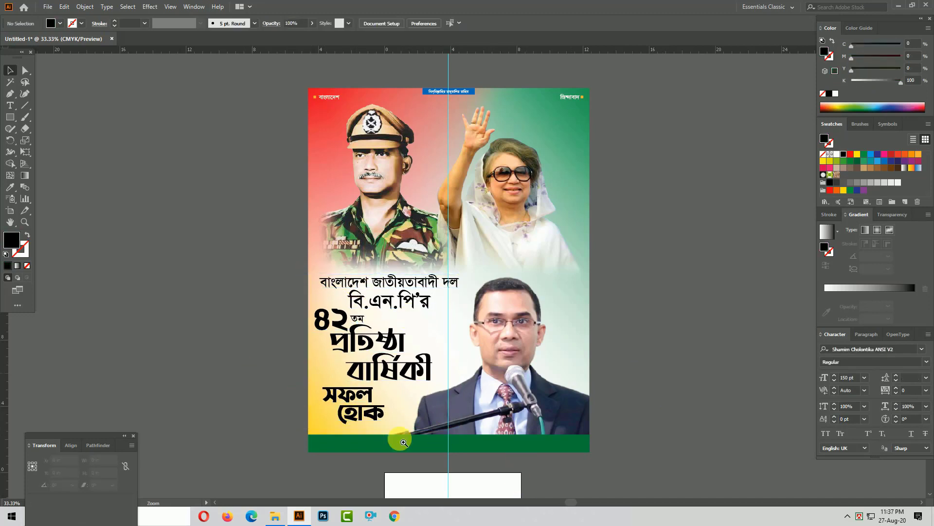
# Duplicate the green bar about 0.3 in higher at about 1.18 in tall, fill it with C=50 M=0 Y=100 K=0, and send it behind the original
pyautogui.scroll(3, 396, 443)
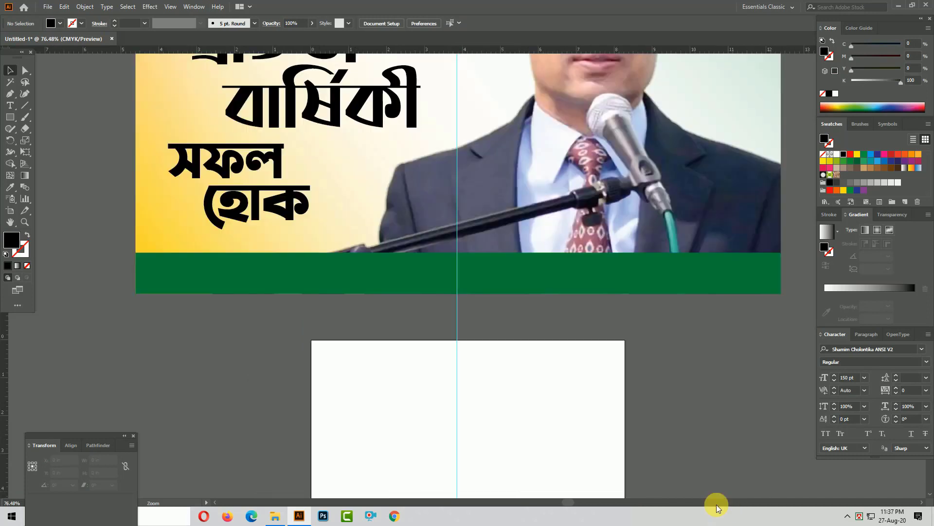
pyautogui.click(374, 272)
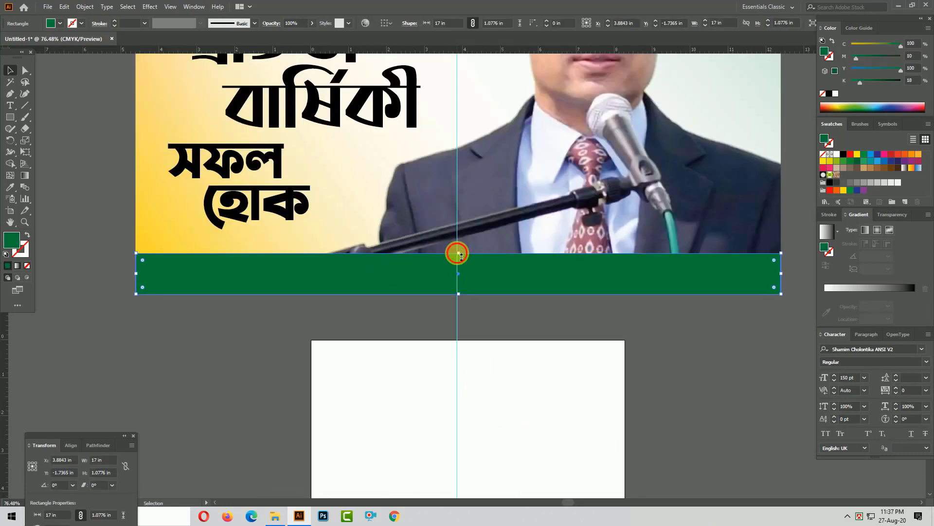
pyautogui.moveTo(458, 253); pyautogui.dragTo(428, 267)
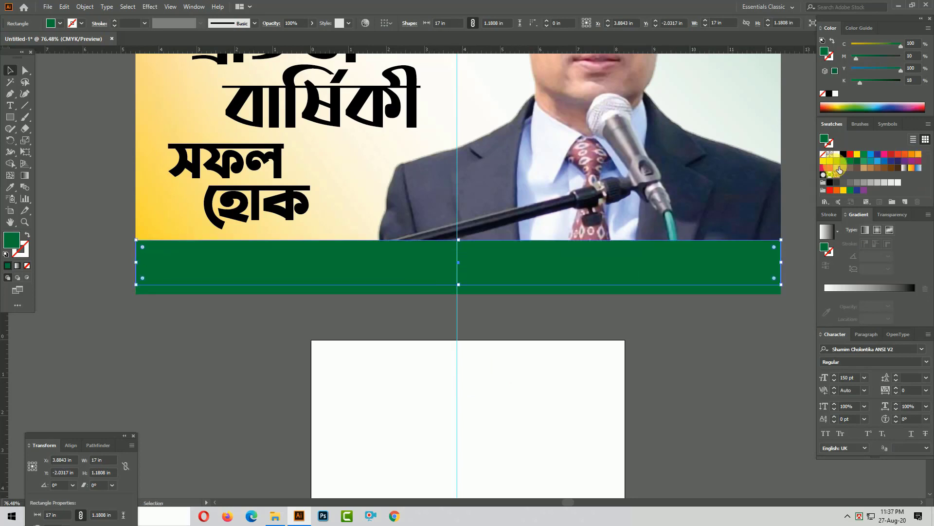
pyautogui.click(840, 163)
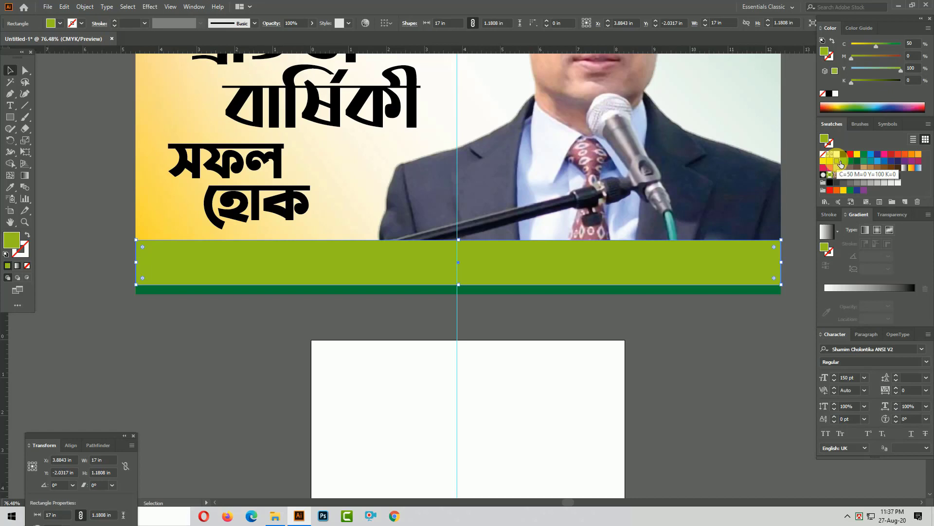
pyautogui.hotkey('ctrl', '[')
pyautogui.moveTo(512, 319); pyautogui.dragTo(508, 366)
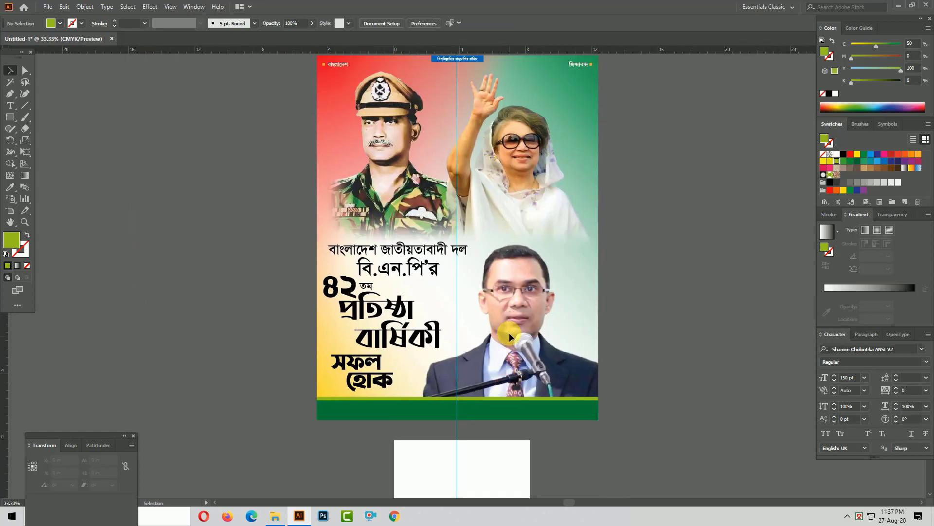
# Color the "প্রতিষ্ঠা বার্ষিকী" text red (C=0 M=100 Y=100 K=0)
pyautogui.click(406, 270)
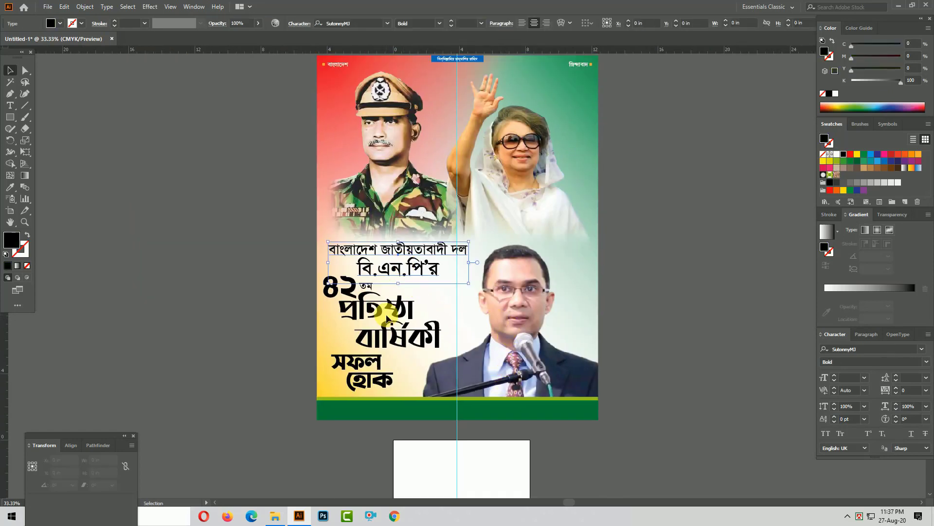
pyautogui.click(391, 320)
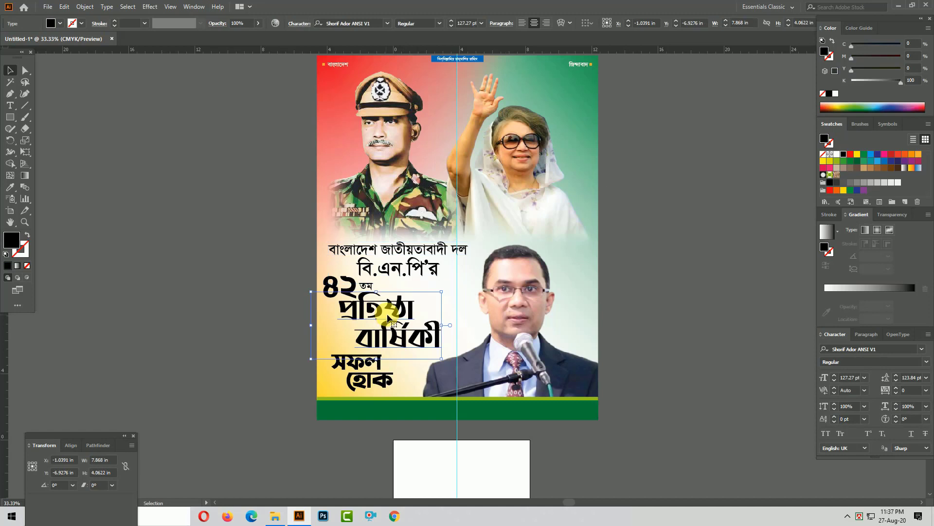
pyautogui.click(850, 153)
pyautogui.hotkey('ctrl', 'shift', 'a')
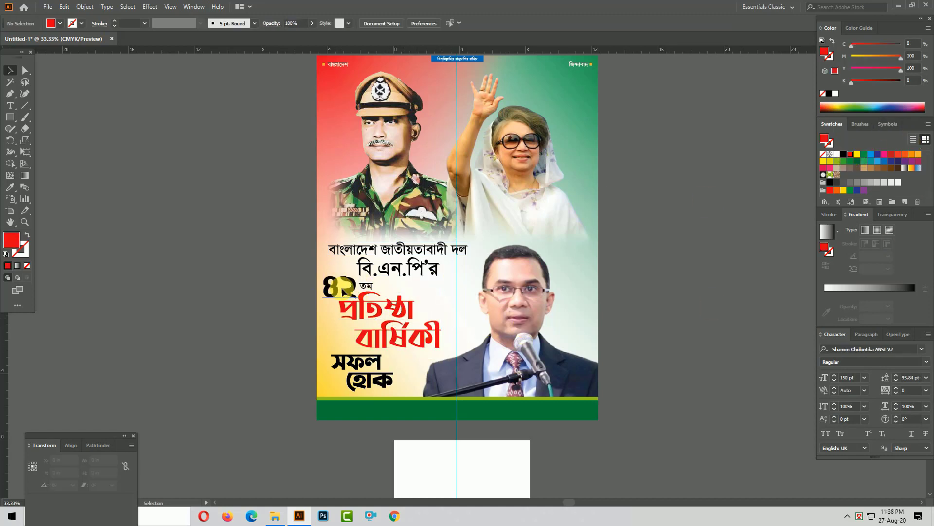
# Color the "৪২" and "তম" texts green (C=100 M=0 Y=100 K=0)
pyautogui.click(345, 291)
pyautogui.click(870, 158)
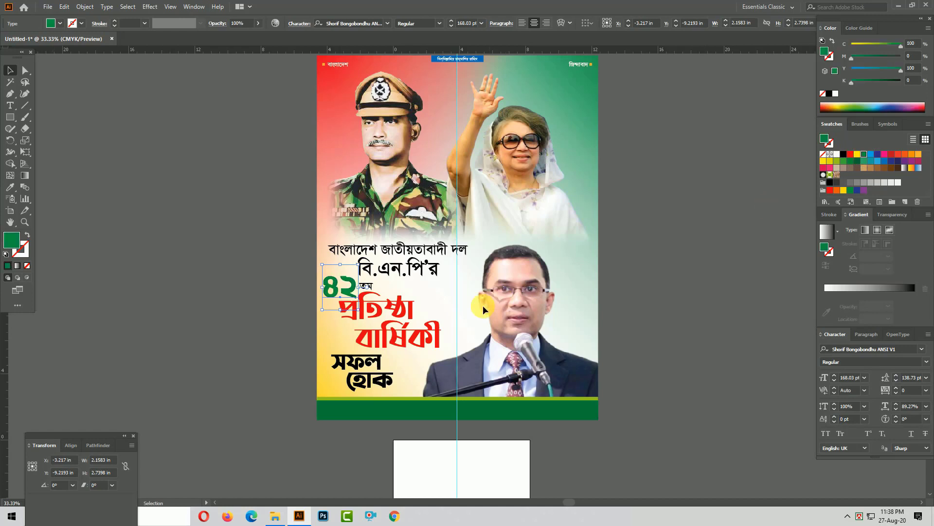
pyautogui.click(384, 290)
pyautogui.click(366, 286)
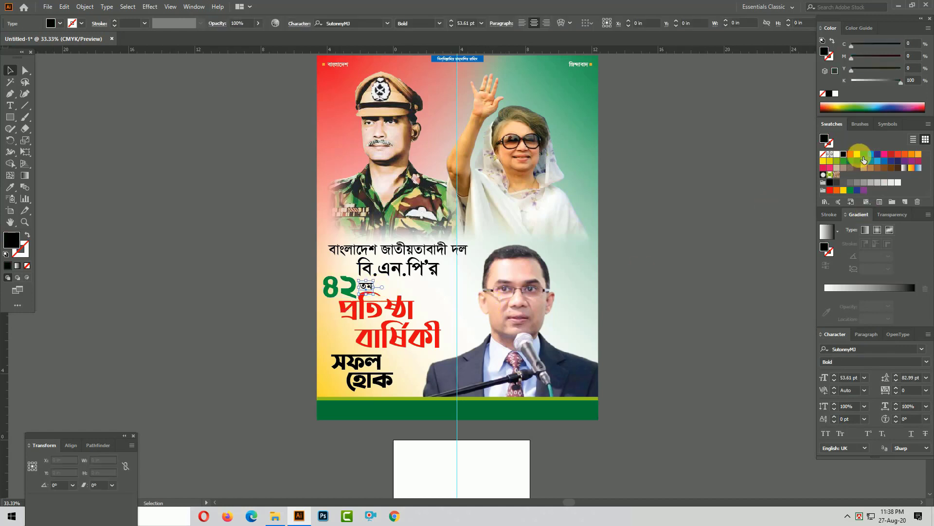
pyautogui.click(504, 341)
# Color the "বি.এন.পি'র" line and the "সফল হোক" text CMYK Blue, keeping the party-name line above black
pyautogui.press('t')
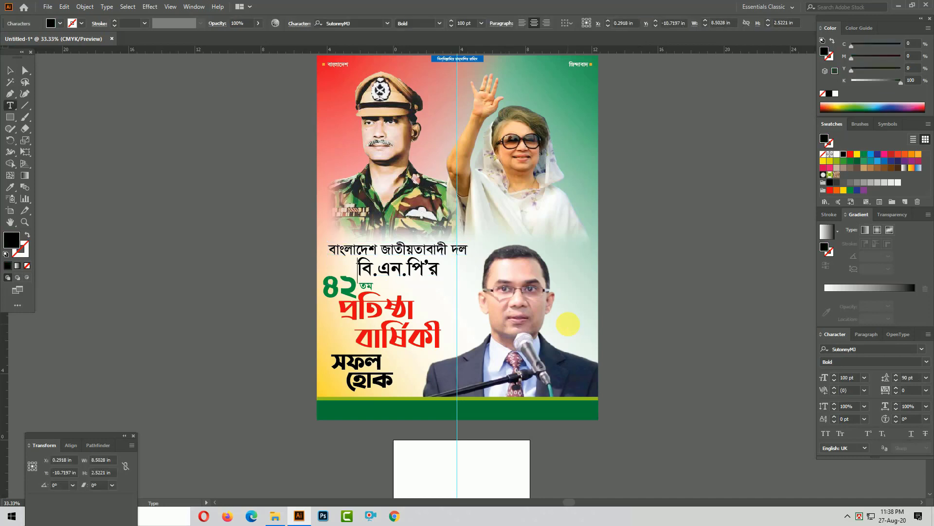
pyautogui.hotkey('ctrl', 'a')
pyautogui.click(878, 154)
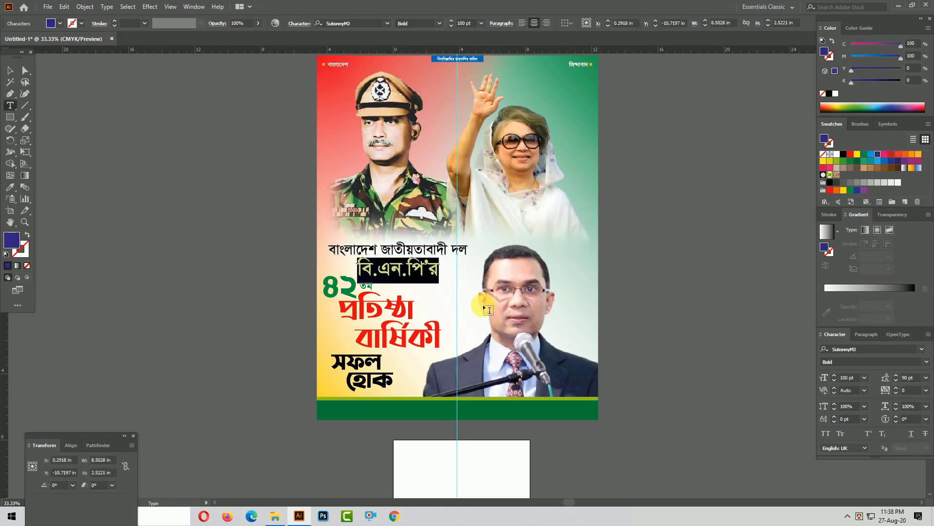
pyautogui.press('Escape')
pyautogui.click(508, 314)
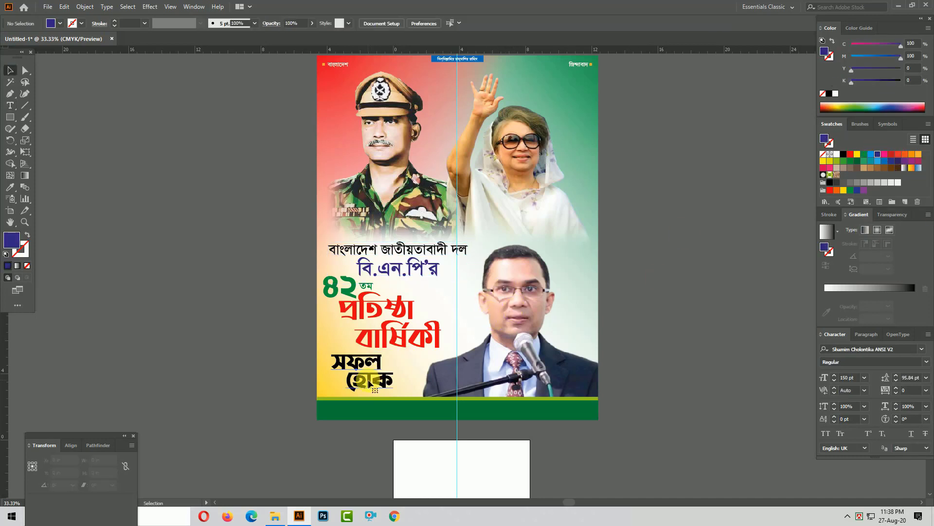
pyautogui.click(371, 384)
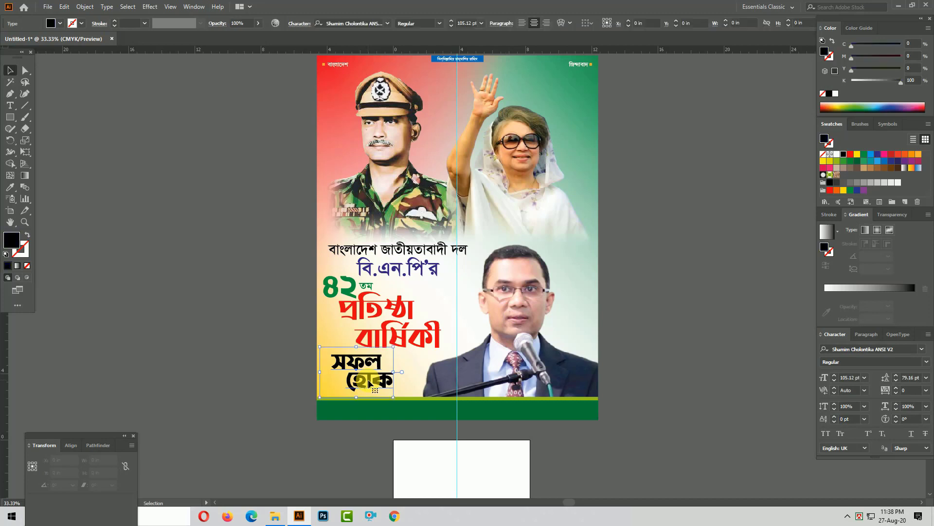
pyautogui.click(879, 154)
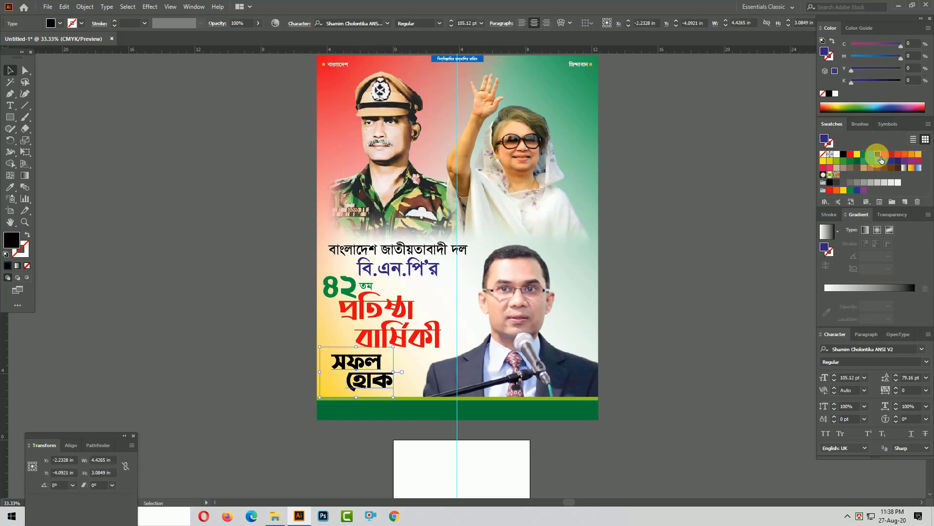
# Recolor the "সফল হোক" text purple with C=52 M=100 Y=0 K=0
pyautogui.click(884, 56)
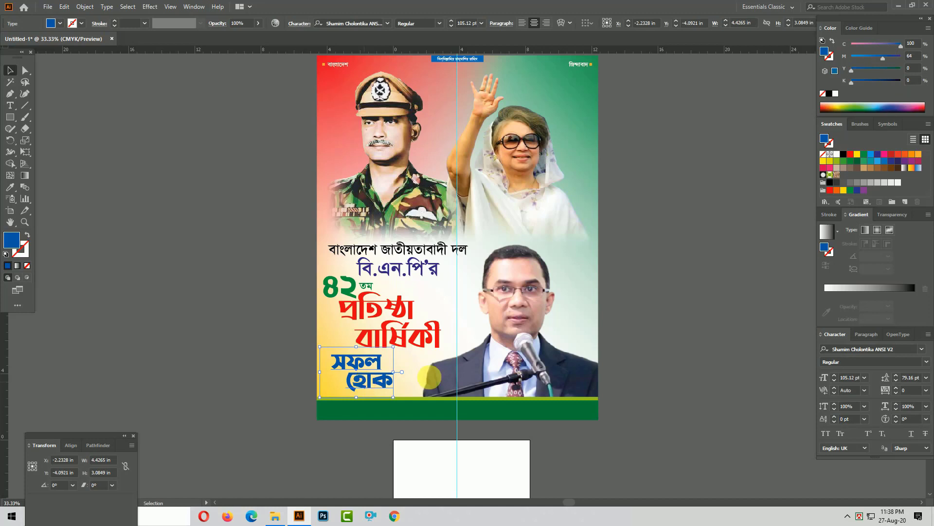
pyautogui.moveTo(892, 58)
pyautogui.mouseDown()
pyautogui.moveTo(902, 57)
pyautogui.moveTo(882, 46)
pyautogui.mouseUp()
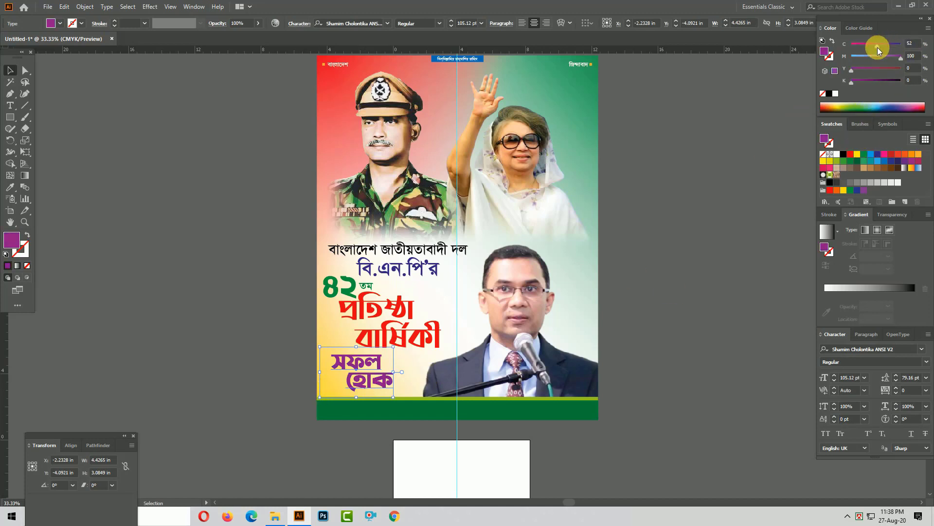
pyautogui.click(510, 348)
# Nudge the "সফল হোক" text slightly down, away from the red "প্রতিষ্ঠা বার্ষিকী" heading
pyautogui.scroll(2, 510, 349)
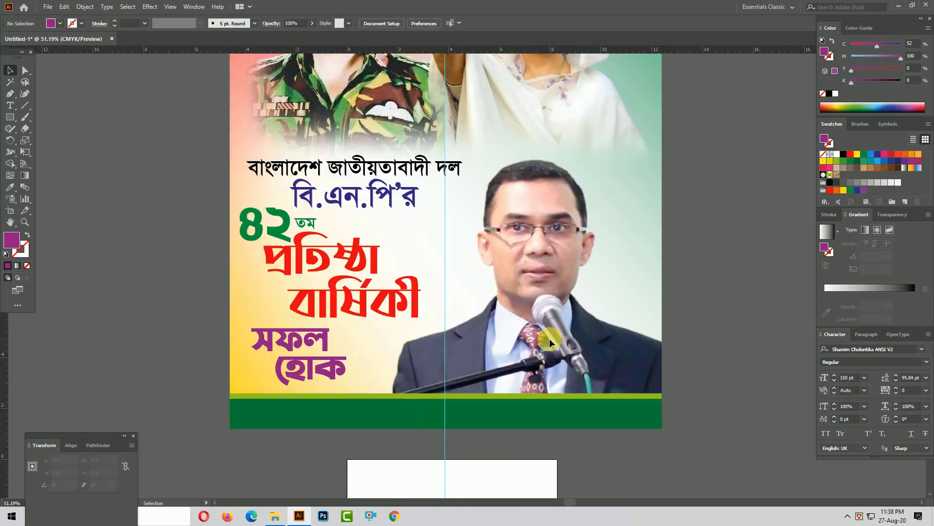
pyautogui.click(383, 303)
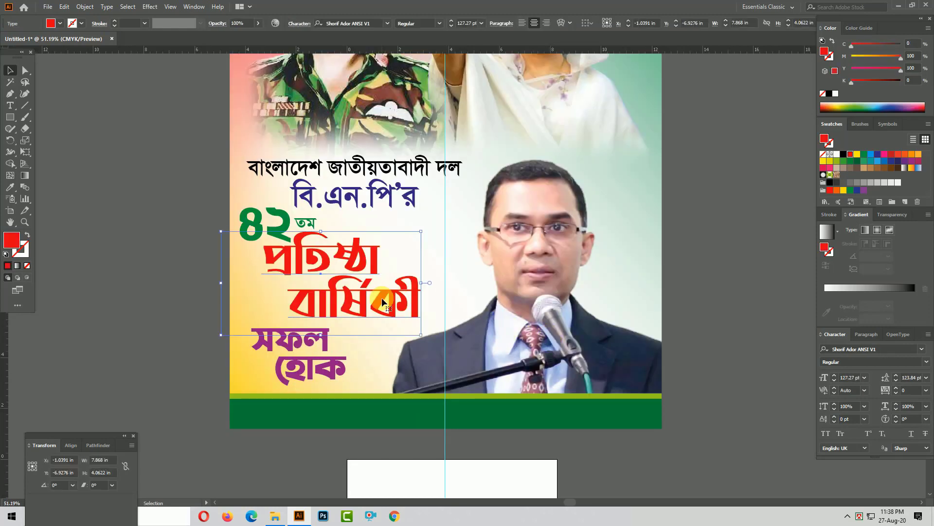
pyautogui.click(308, 367)
pyautogui.press('Down')
pyautogui.press('Down')
pyautogui.press('Down')
pyautogui.press('Down')
pyautogui.press('Down')
pyautogui.press('Down')
pyautogui.press('Down')
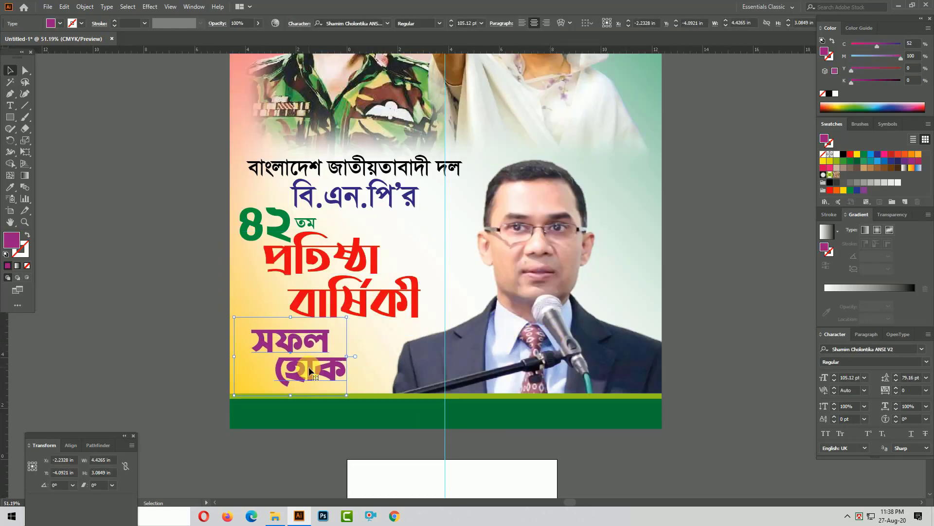
# Paste a copy of the red "প্রতিষ্ঠা বার্ষিকী" text behind the original and hide the front one
pyautogui.hotkey('ctrl', 'c')
pyautogui.click(358, 302)
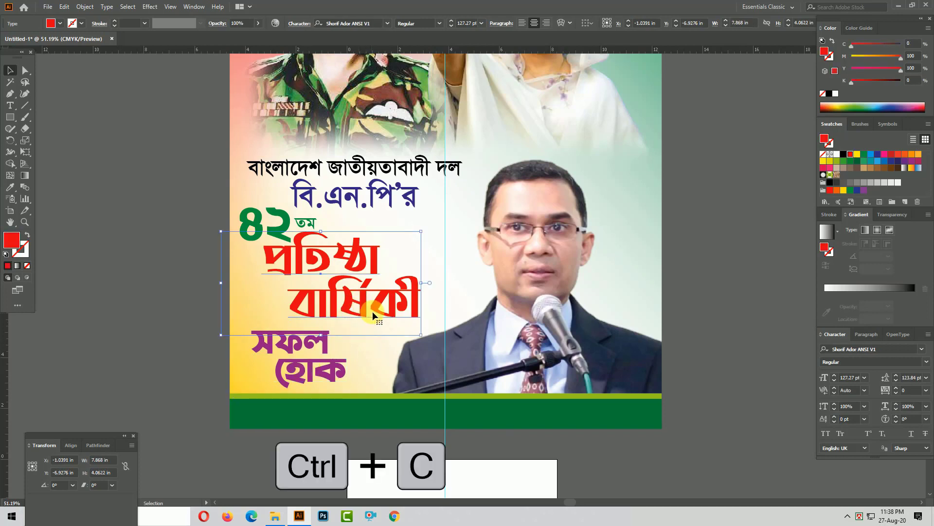
pyautogui.hotkey('ctrl', 'b')
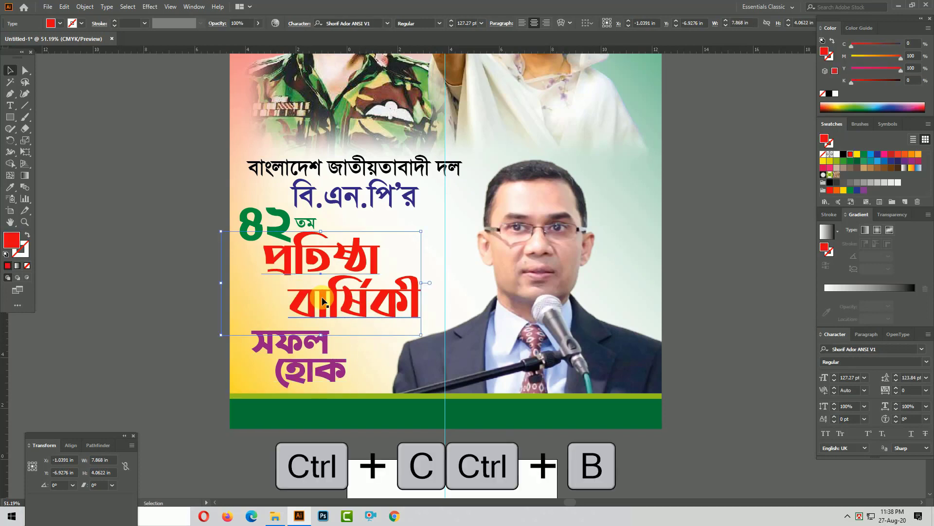
pyautogui.moveTo(373, 304); pyautogui.dragTo(489, 320)
pyautogui.click(451, 316)
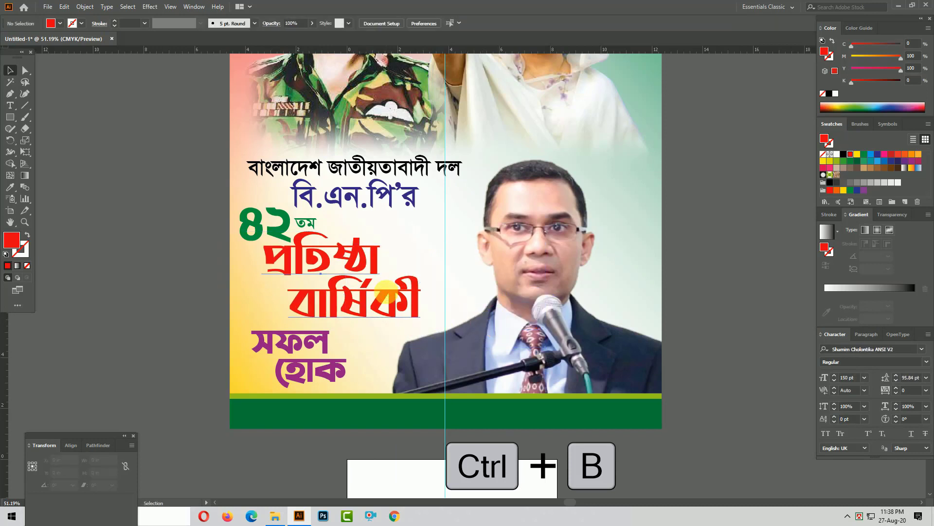
pyautogui.click(386, 293)
pyautogui.press('ctrl')
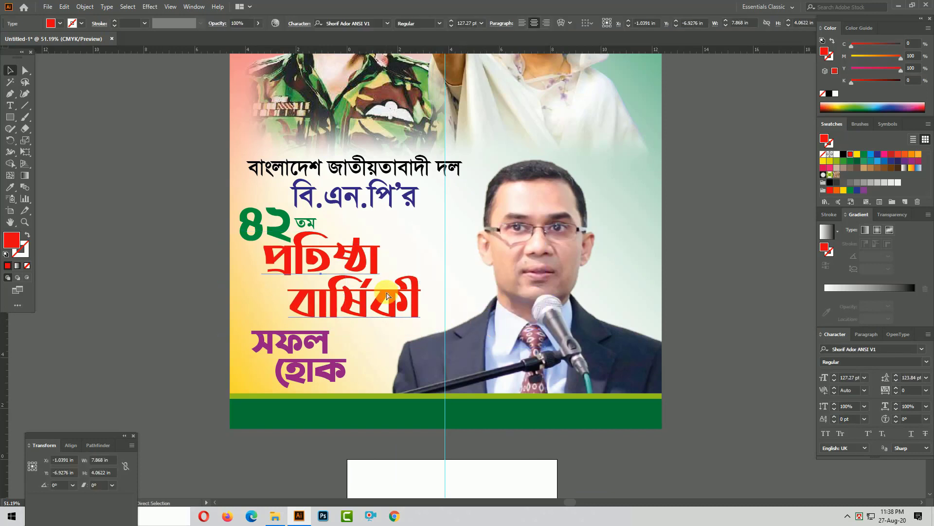
pyautogui.hotkey('ctrl', 'shift', 'b')
pyautogui.hotkey('ctrl', '3')
pyautogui.hotkey('ctrl', 'alt', '3')
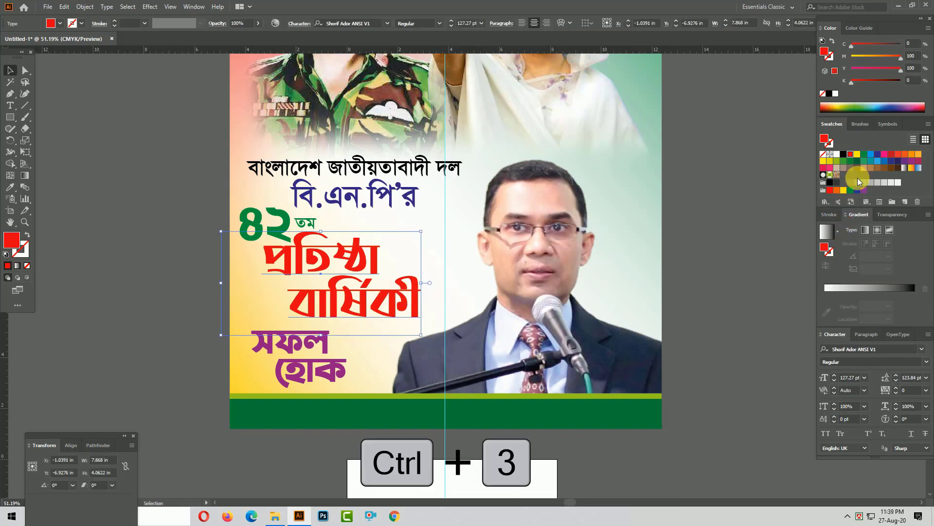
# Give the back copy of the heading a white fill and a 10 pt white stroke with round corner joins
pyautogui.click(838, 155)
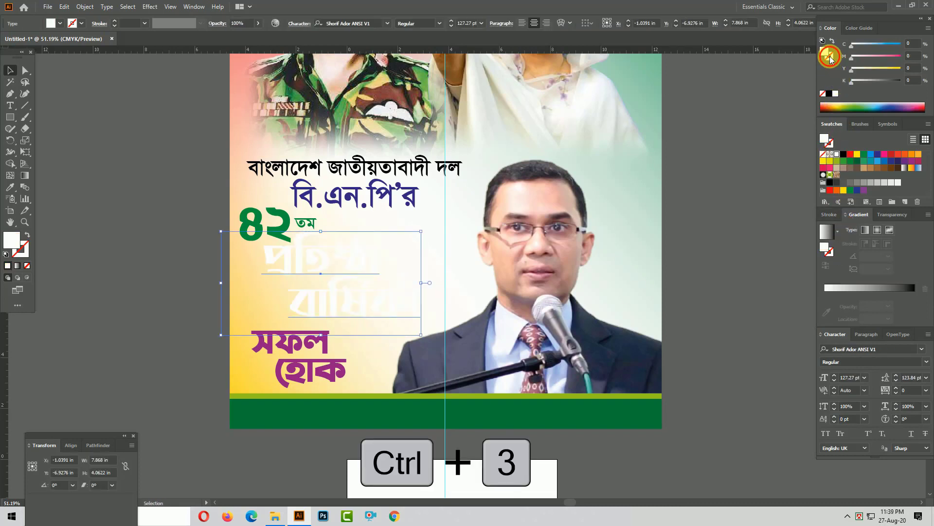
pyautogui.keyDown('shift'); pyautogui.click(844, 155); pyautogui.keyUp('shift')
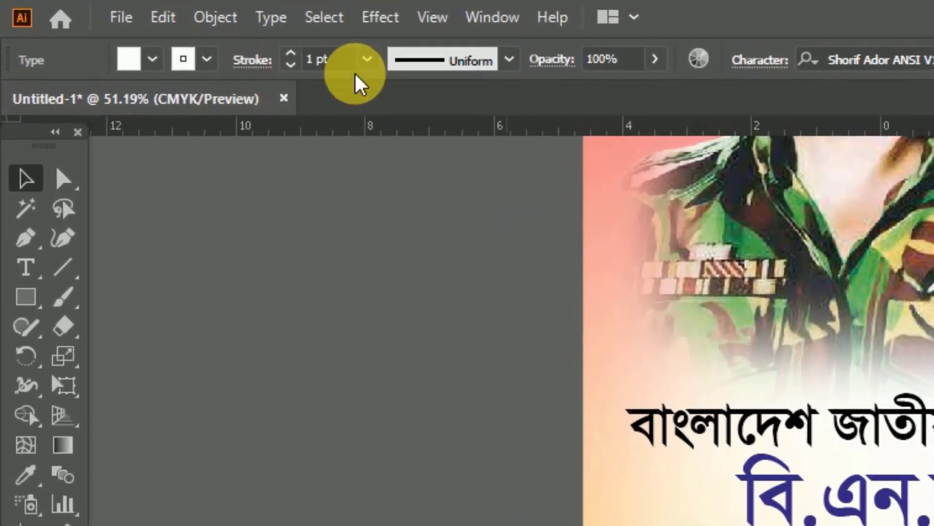
pyautogui.click(136, 23)
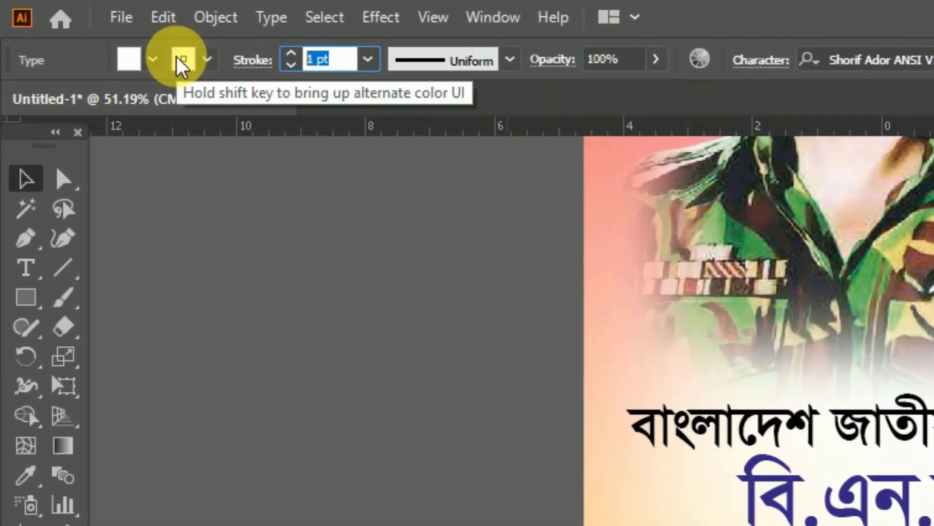
pyautogui.write('20')
pyautogui.press('Return')
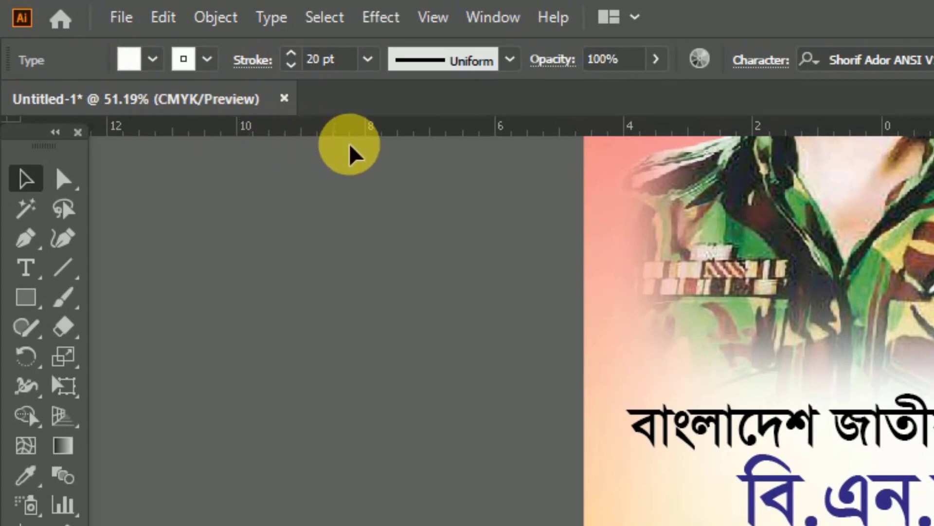
pyautogui.click(329, 59)
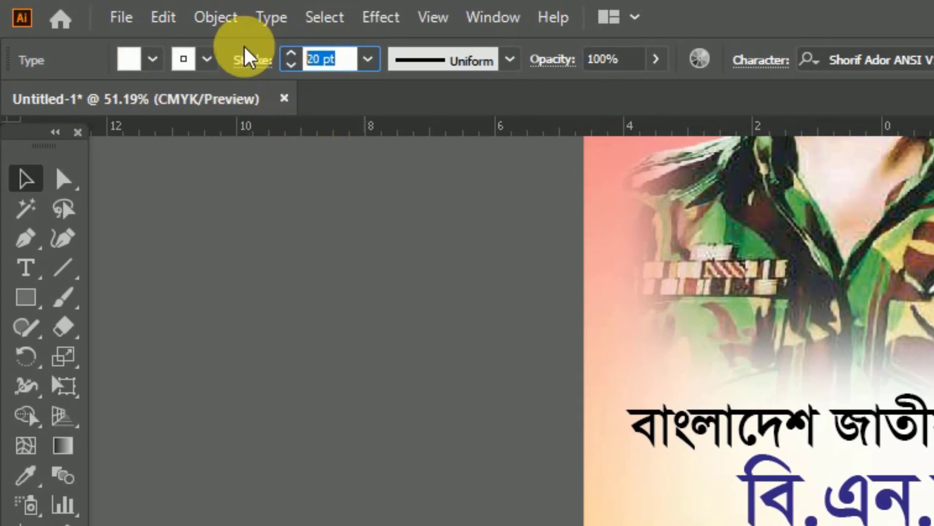
pyautogui.write('10')
pyautogui.press('Return')
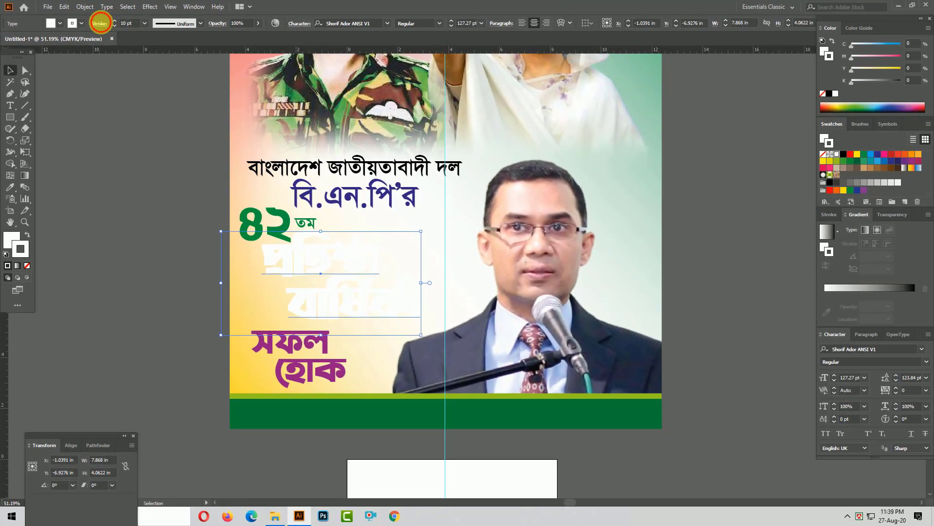
pyautogui.click(100, 22)
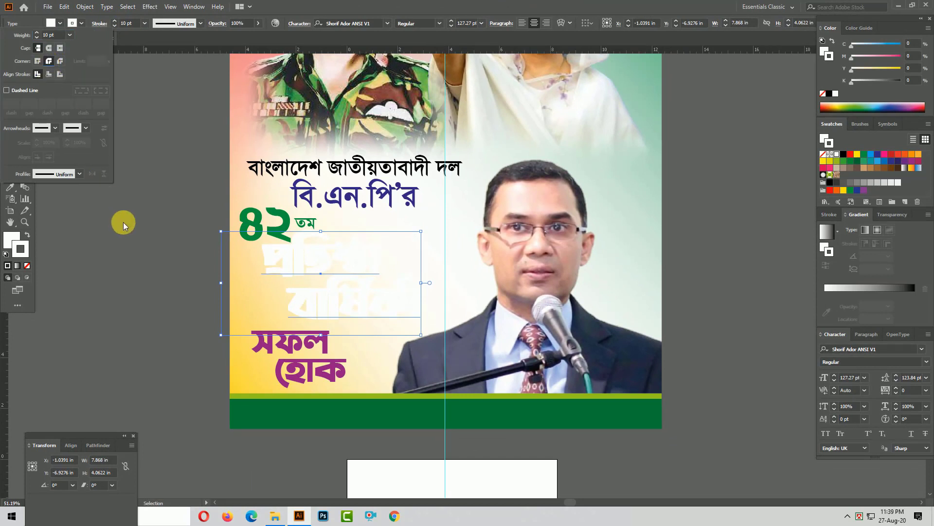
pyautogui.click(141, 252)
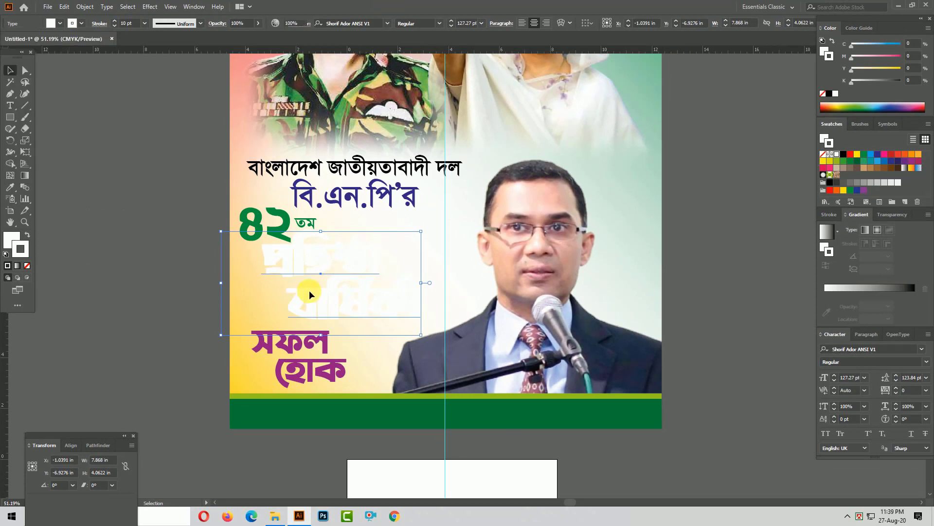
# Paste a copy of the white-outlined heading directly behind it and hide the white one in front
pyautogui.hotkey('ctrl', 'c')
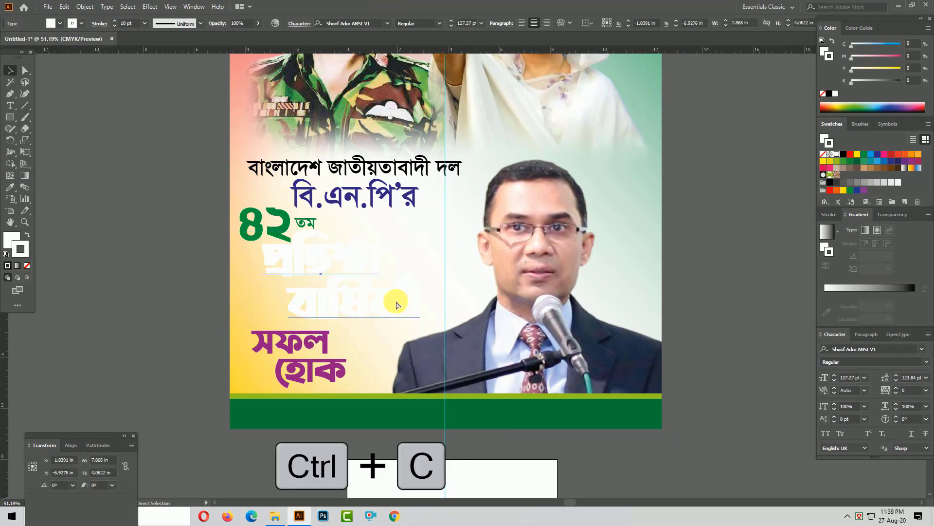
pyautogui.hotkey('ctrl', 'b')
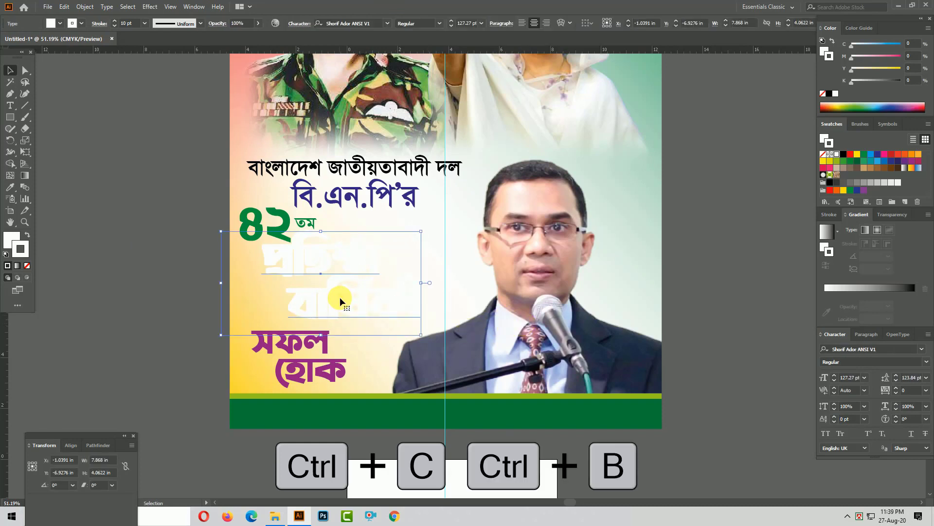
pyautogui.keyDown('ctrl'); pyautogui.click(340, 299); pyautogui.keyUp('ctrl')
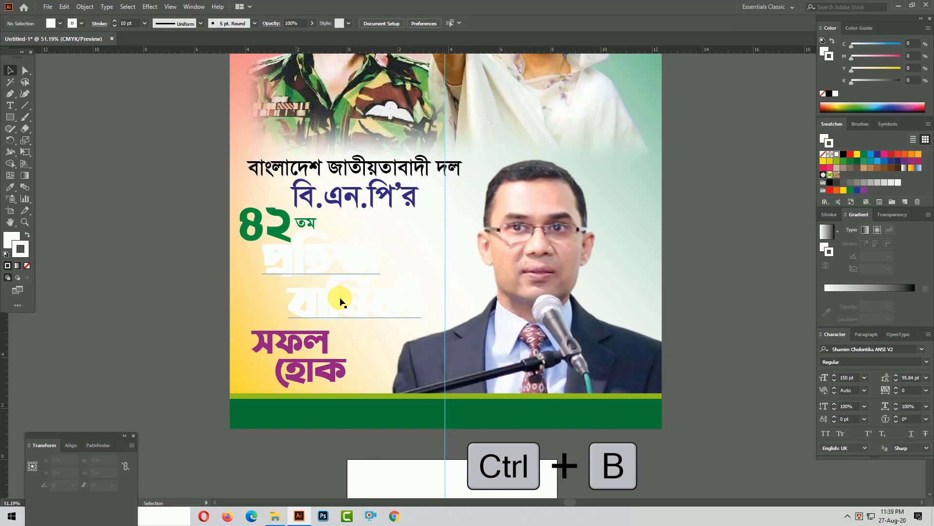
pyautogui.hotkey('ctrl', '3')
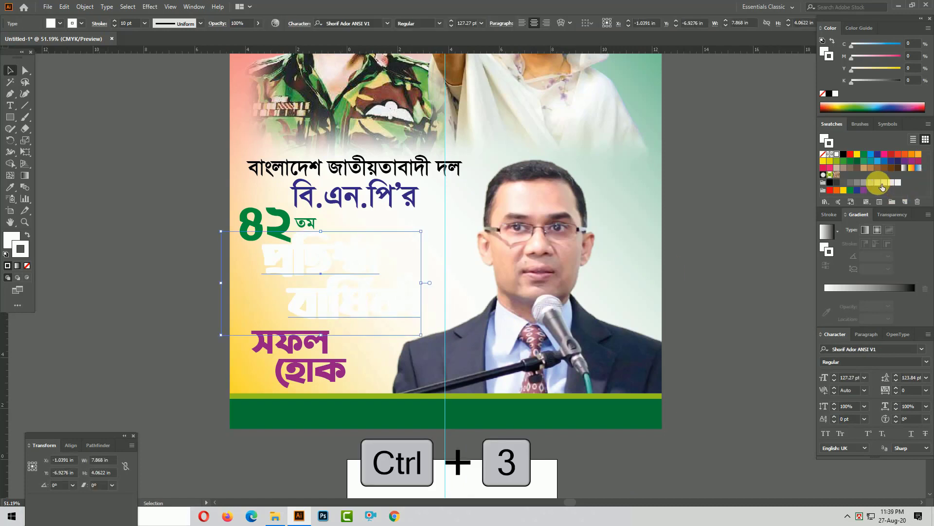
# Set the rearmost heading copy's fill and stroke to grey (C=0 M=0 Y=0 K=30) and offset it slightly right and down
pyautogui.click(881, 184)
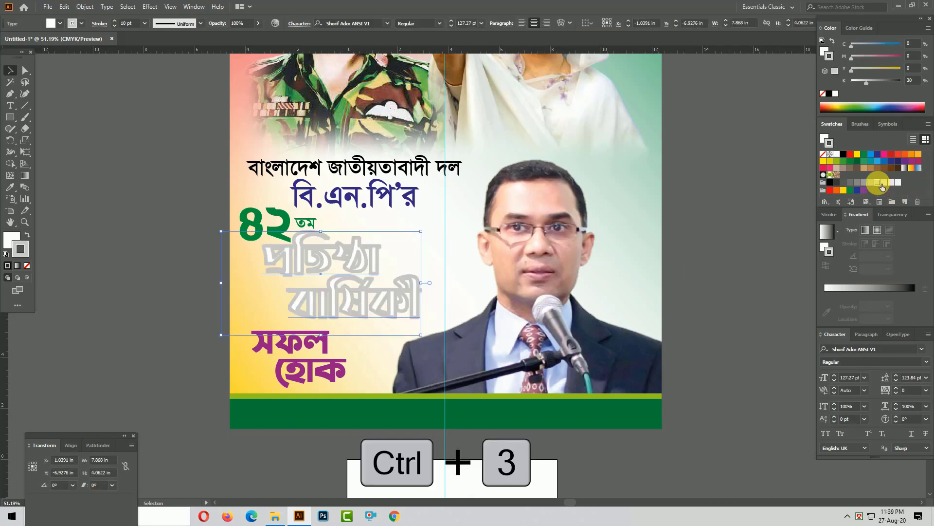
pyautogui.click(17, 247)
pyautogui.click(22, 235)
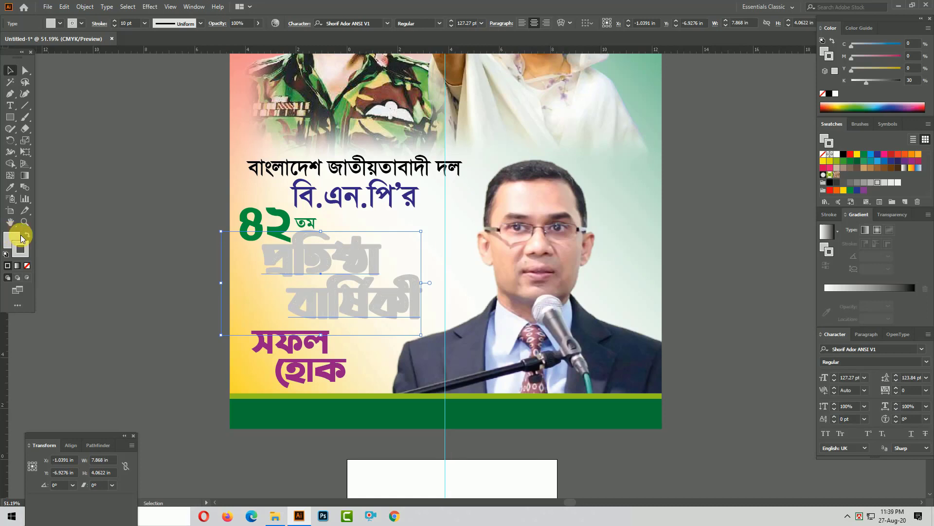
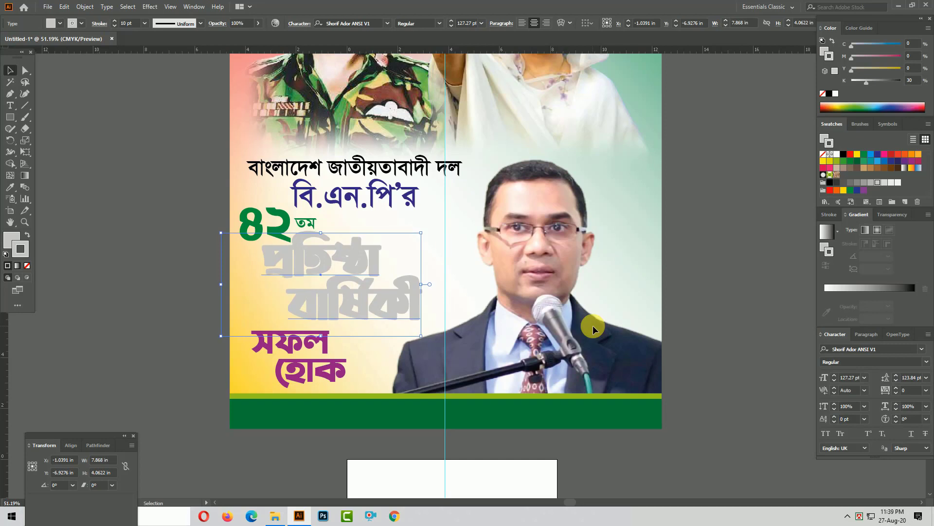
# Show all hidden heading layers and fine-tune the grey shadow copy by nudging it slightly left and down
pyautogui.hotkey('ctrl', 'alt', '3')
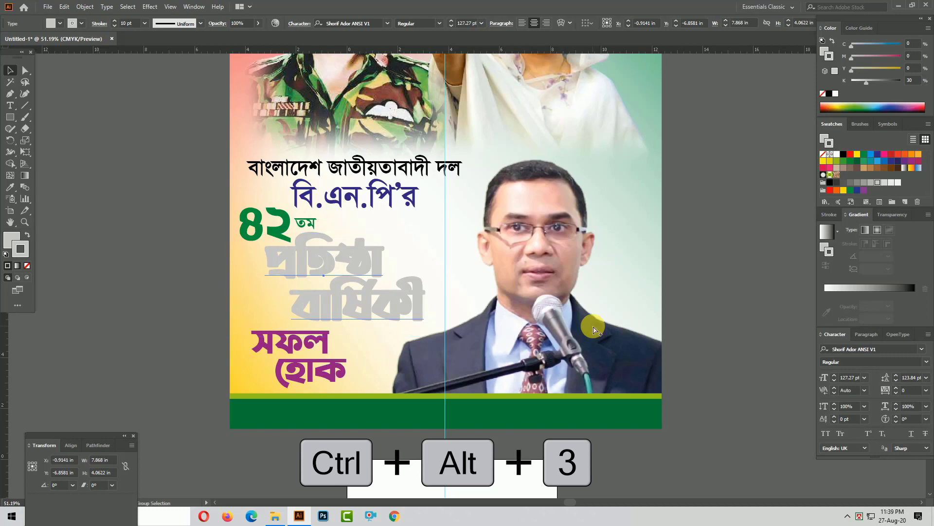
pyautogui.click(178, 229)
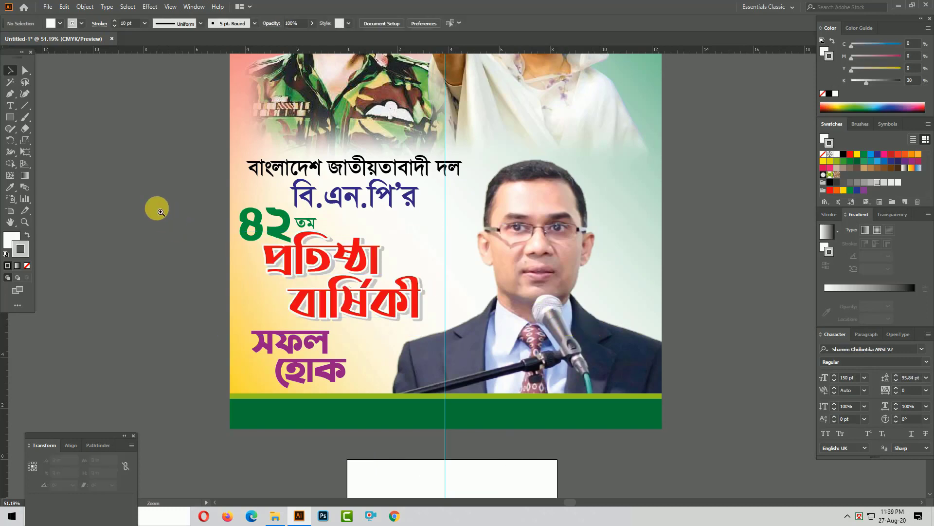
pyautogui.scroll(3, 594, 358)
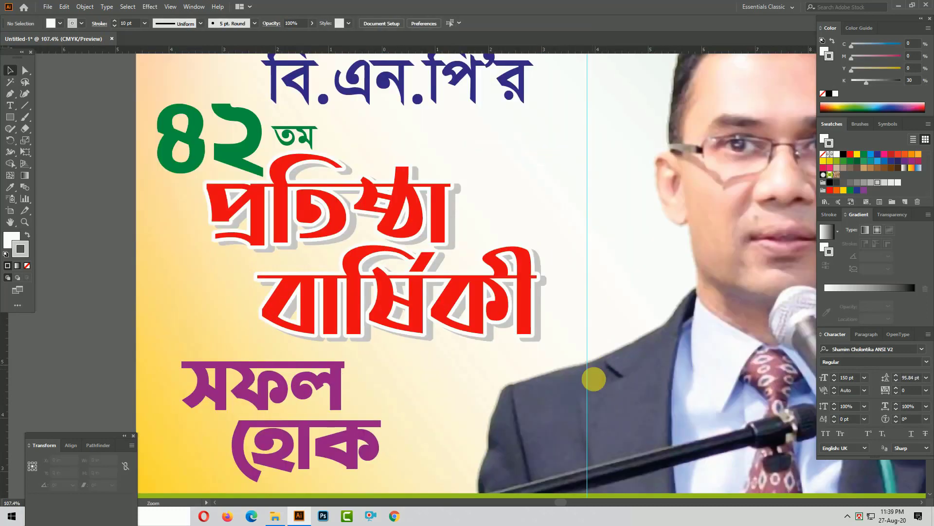
pyautogui.click(570, 358)
pyautogui.press('Left')
pyautogui.press('Left')
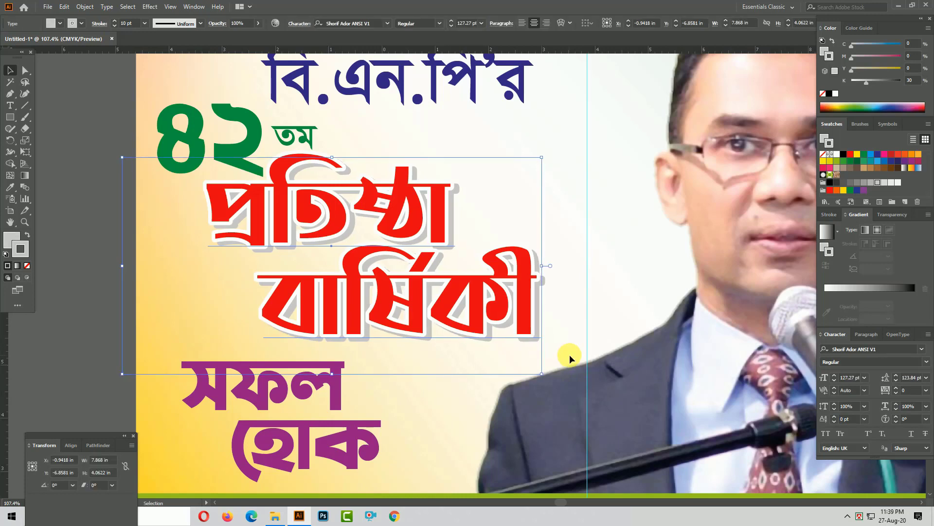
pyautogui.press('Down')
pyautogui.press('Down')
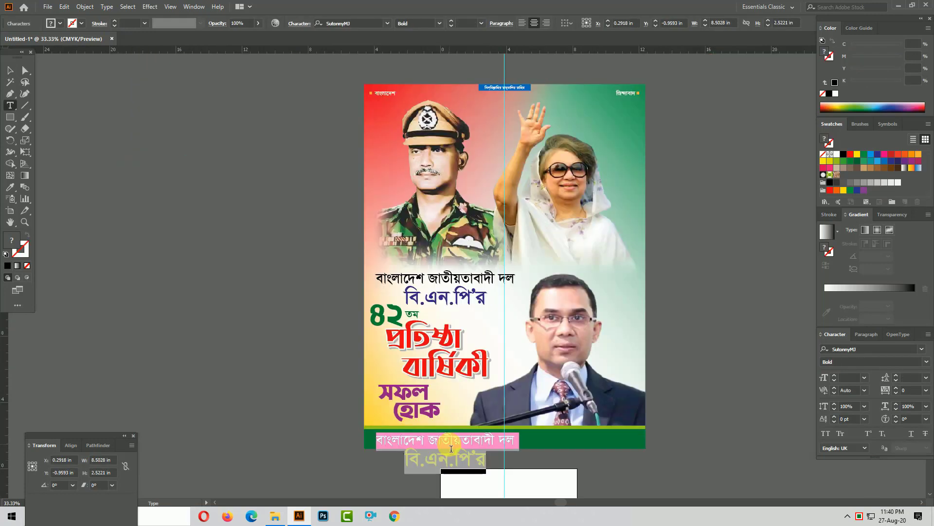
# Replace the duplicated text over the green footer bar with "সৌজন্যে:" in white and place it at the bar's left end
pyautogui.click(452, 449)
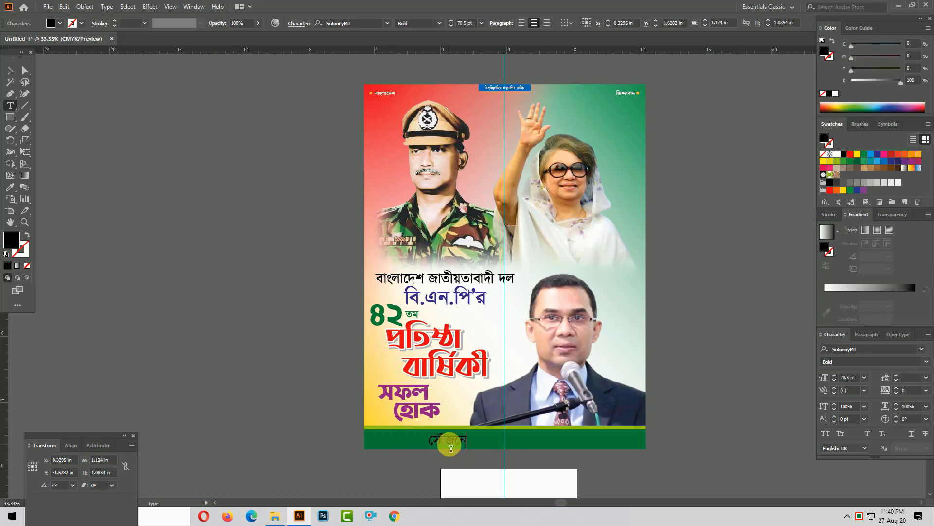
pyautogui.write(':')
pyautogui.press('Escape')
pyautogui.hotkey('ctrl', '=')
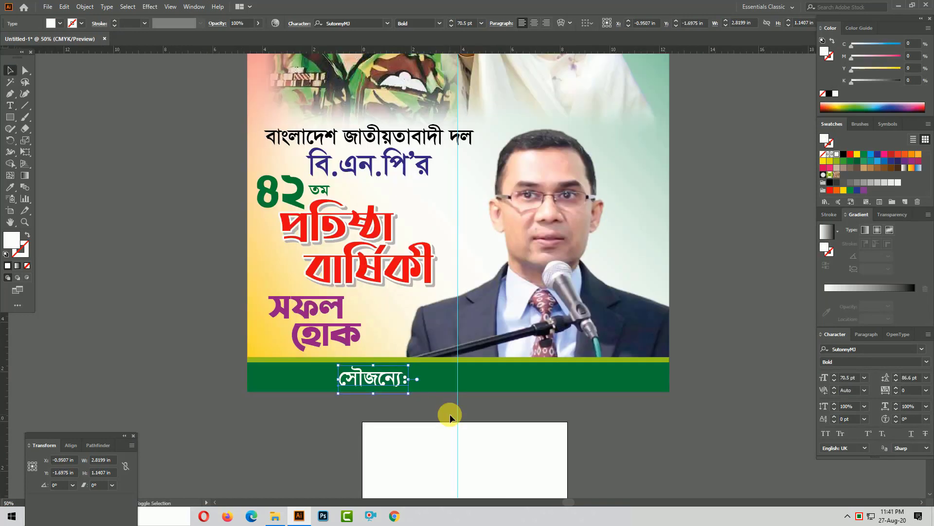
pyautogui.moveTo(347, 383); pyautogui.dragTo(290, 387)
pyautogui.click(289, 433)
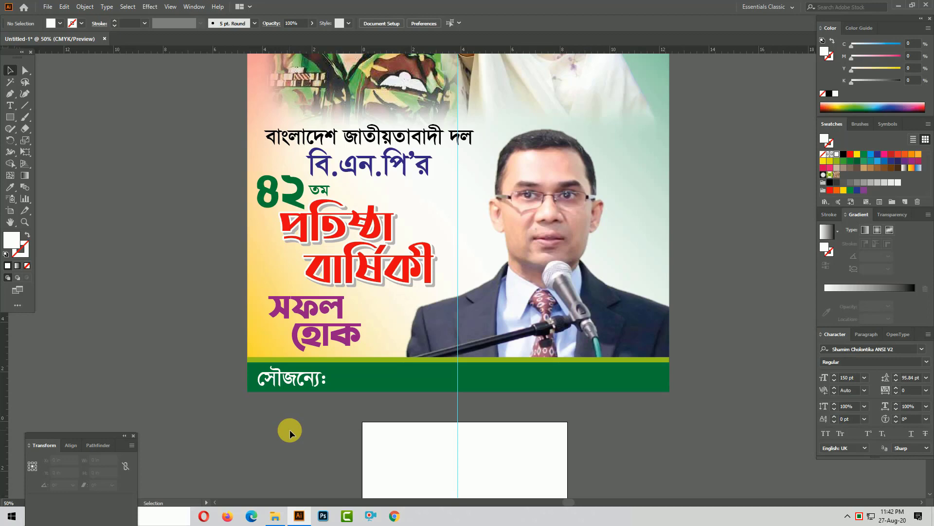
# Lock the guides and unlock them again
pyautogui.scroll(2, 340, 453)
pyautogui.hotkey('ctrl', '-')
pyautogui.rightClick(707, 211)
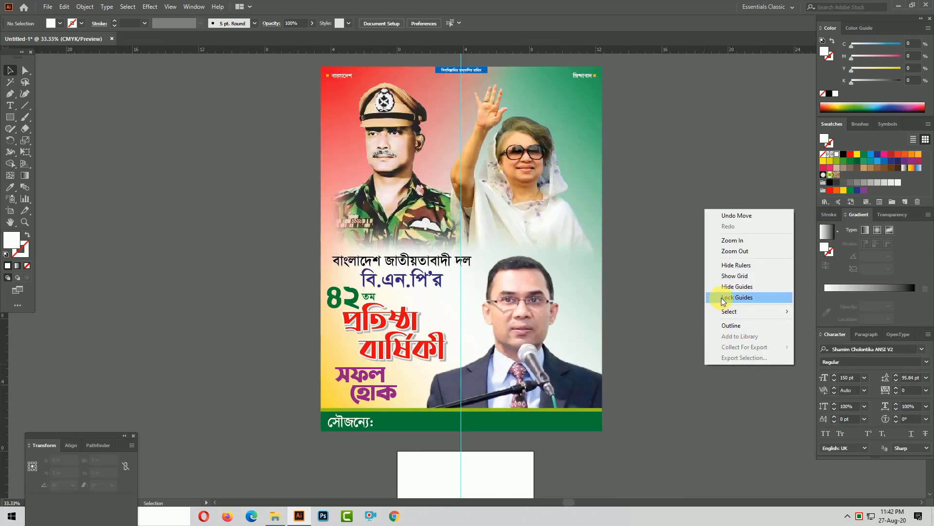
pyautogui.click(722, 298)
pyautogui.rightClick(701, 334)
pyautogui.click(725, 421)
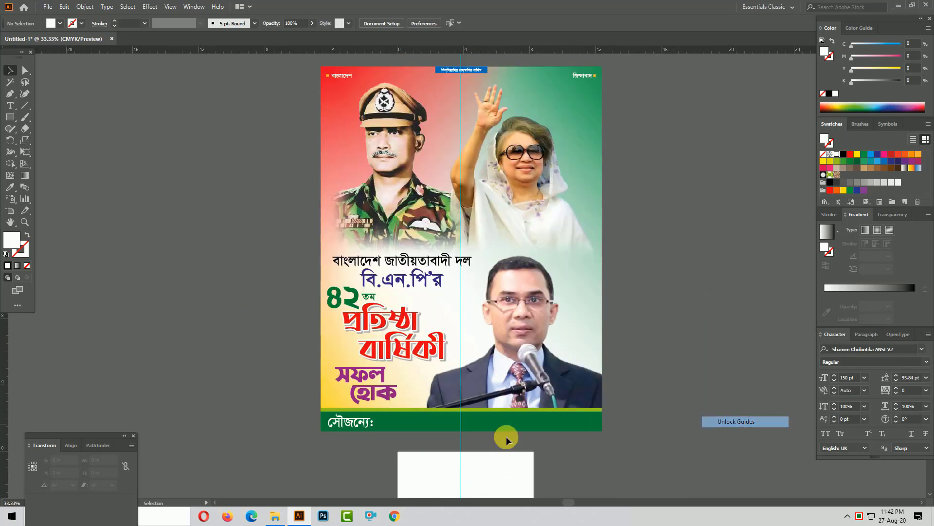
# Delete the vertical guide running down the middle of the poster
pyautogui.click(461, 465)
pyautogui.press('Delete')
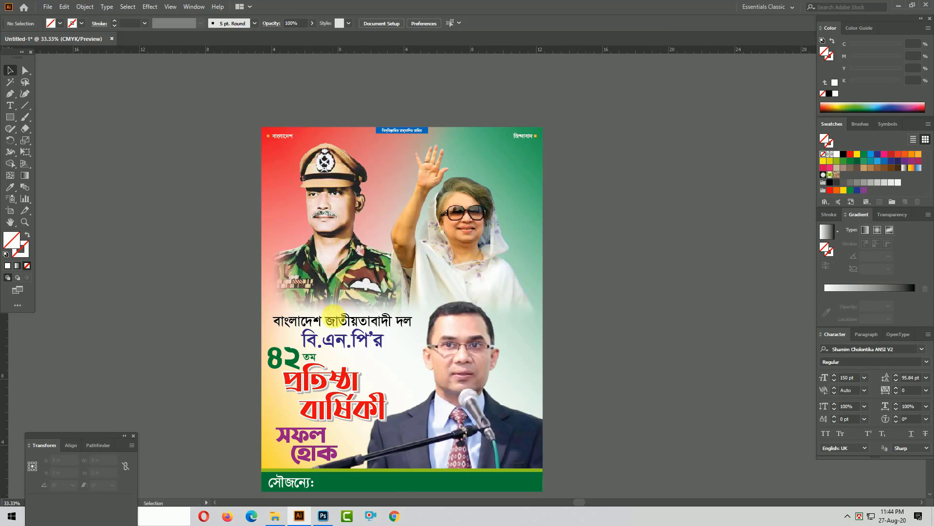
# Copy the party-name heading to the empty area beside the poster, replace its text with "সেপ্টেম্বর" and enlarge it to about 147 pt
pyautogui.moveTo(342, 331); pyautogui.dragTo(629, 254)
pyautogui.click(661, 190)
pyautogui.moveTo(661, 190); pyautogui.dragTo(626, 191)
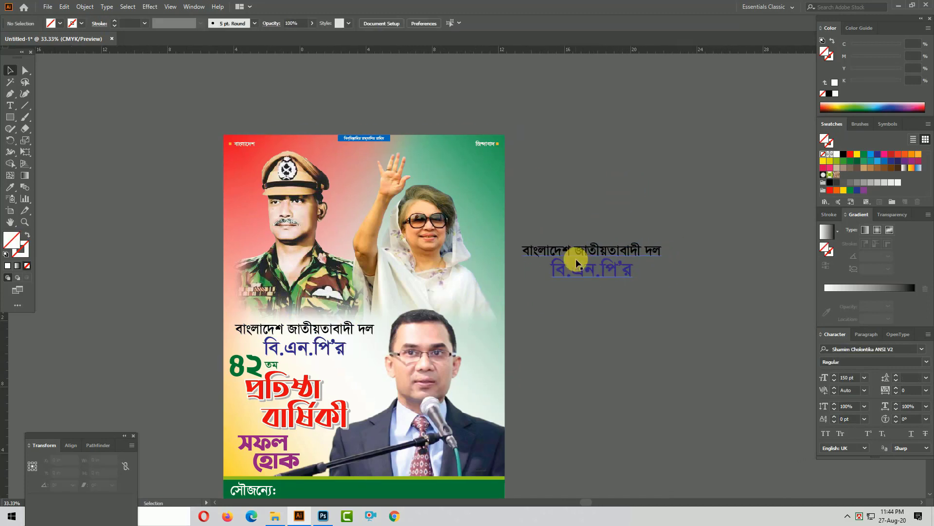
pyautogui.tripleClick(594, 269)
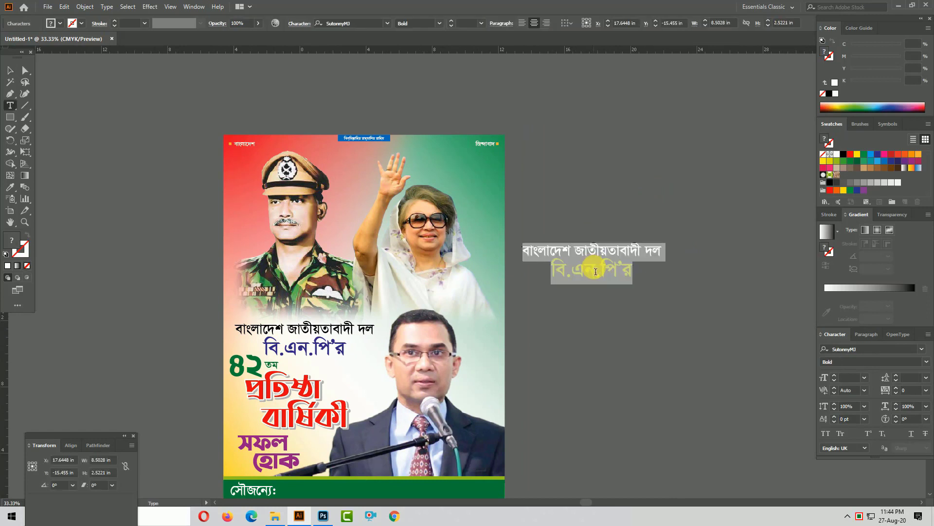
pyautogui.write('সেপ্টেম্বর')
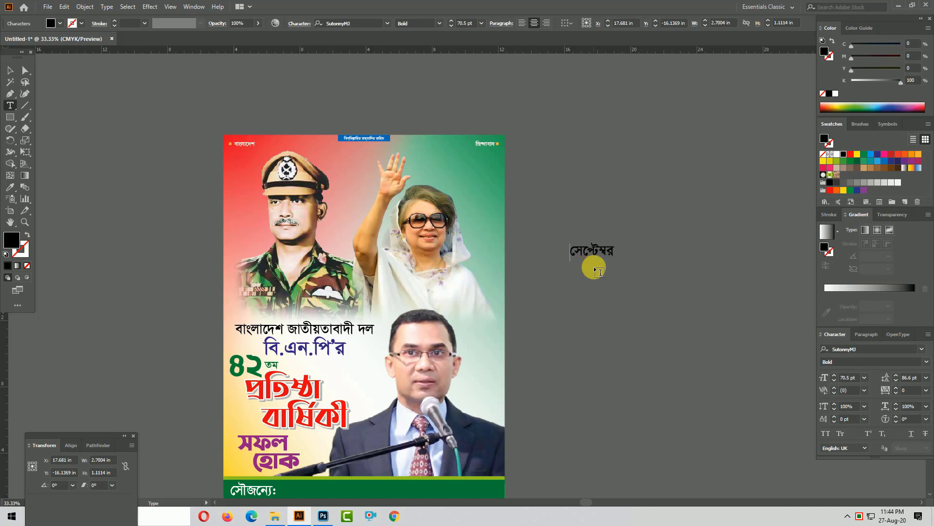
pyautogui.hotkey('ctrl', 'a')
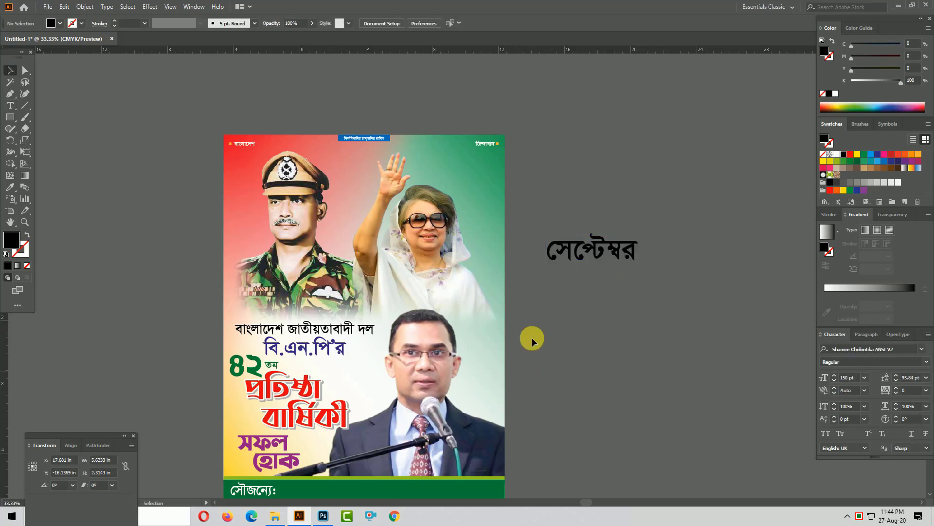
# Draw a green (C=100 M=0 Y=100 K=0) rectangle about 7.6 × 2 in over "সেপ্টেম্বর" and send it behind the text
pyautogui.click(9, 116)
pyautogui.moveTo(531, 225); pyautogui.dragTo(658, 263)
pyautogui.click(10, 70)
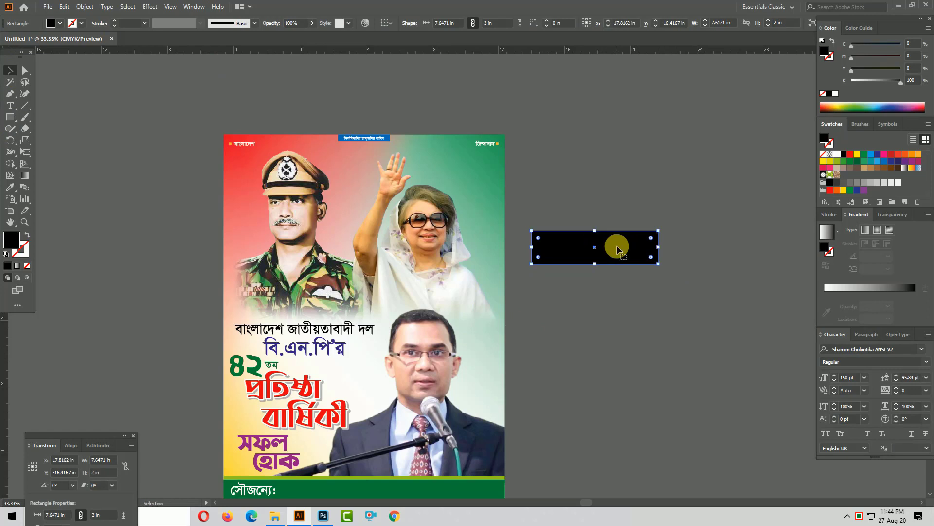
pyautogui.click(861, 159)
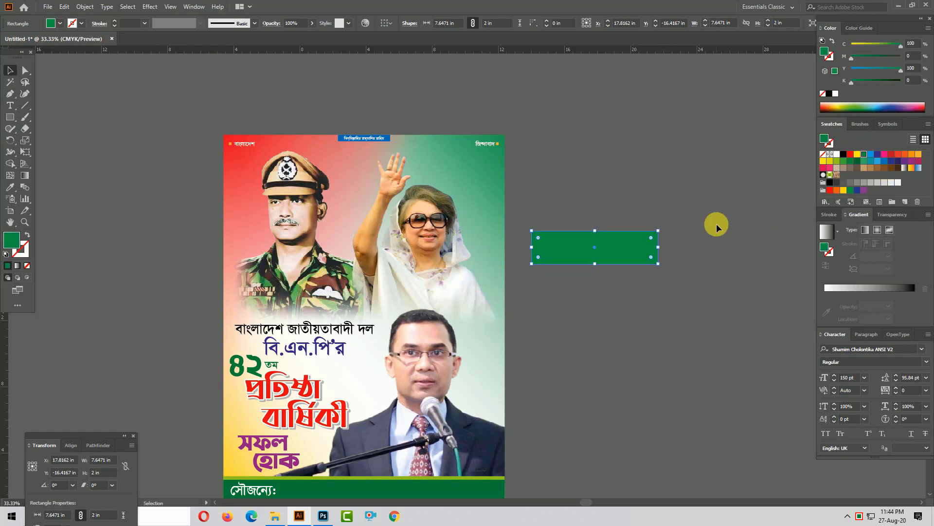
pyautogui.hotkey('ctrl', 'shift', '[')
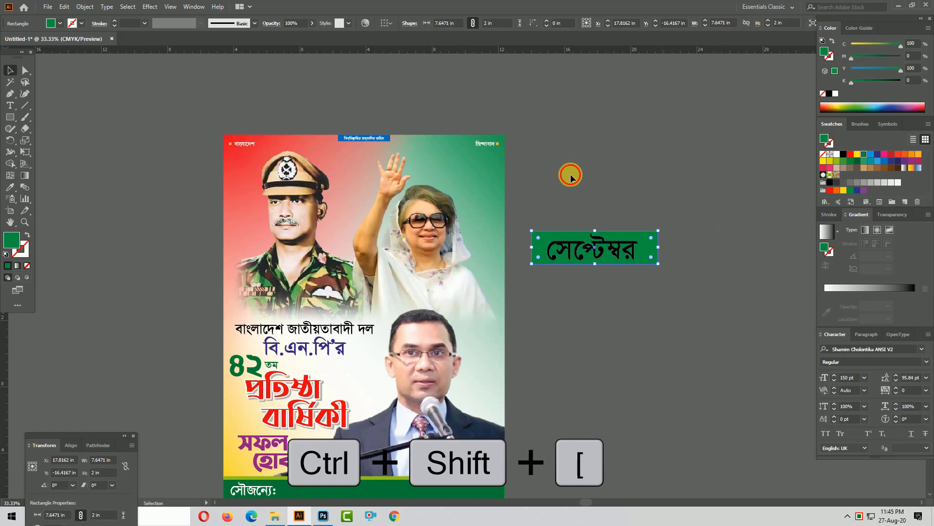
# Centre "সেপ্টেম্বর" horizontally on the green rectangle and color the text white
pyautogui.keyDown('shift'); pyautogui.click(602, 252); pyautogui.keyUp('shift')
pyautogui.click(328, 22)
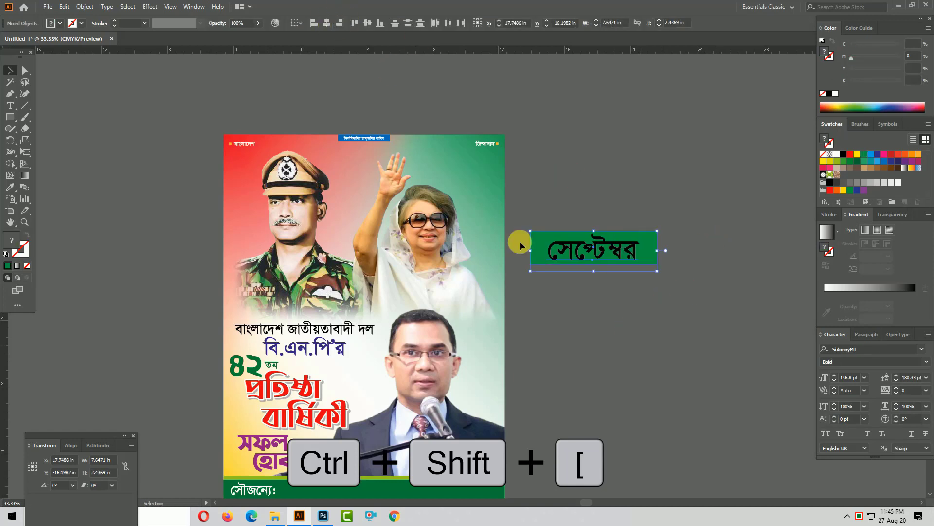
pyautogui.click(612, 305)
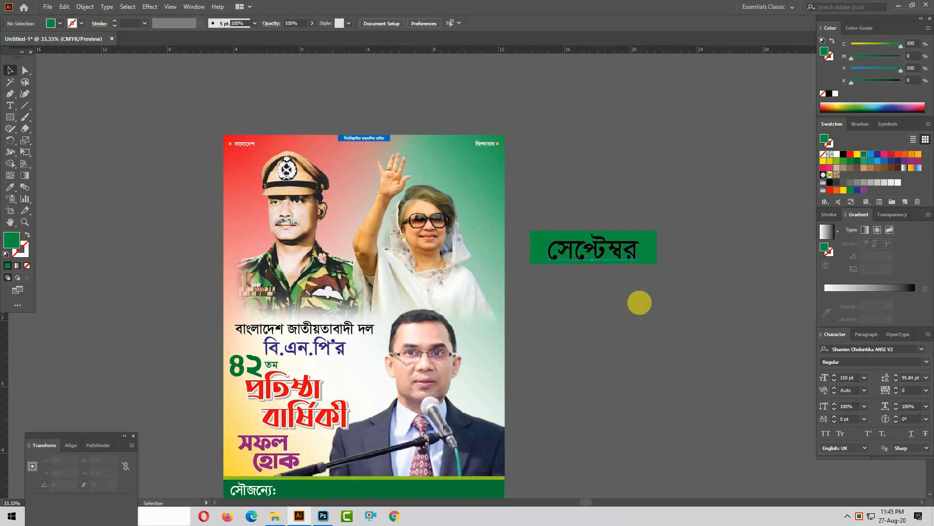
pyautogui.scroll(5, 640, 303)
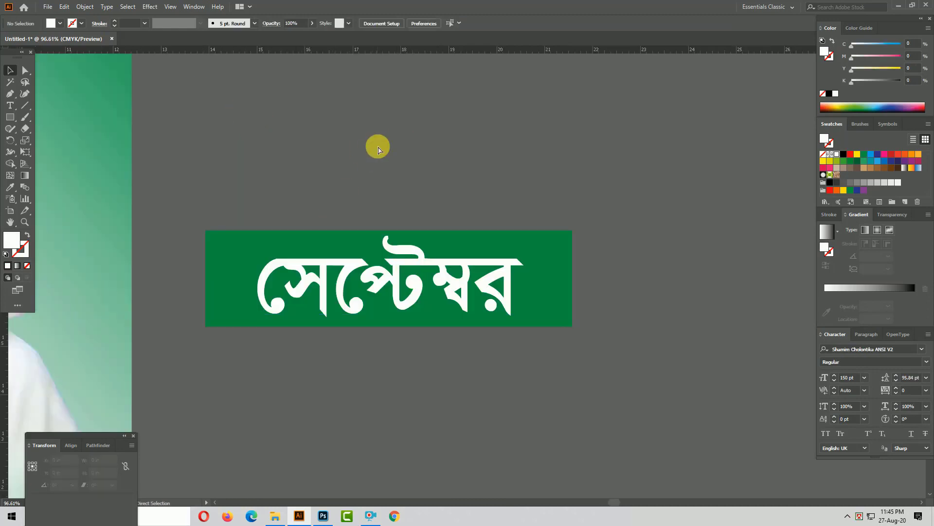
pyautogui.scroll(-2, 377, 146)
pyautogui.scroll(1, 425, 177)
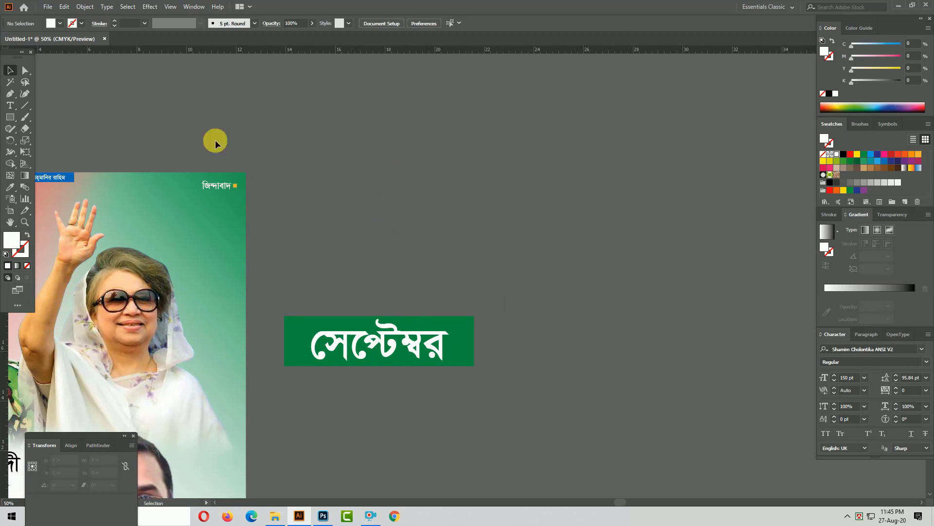
# Draw a red (C=0 M=100 Y=100 K=0) circle about 6.9 in across and place it above the green rectangle
pyautogui.click(11, 117)
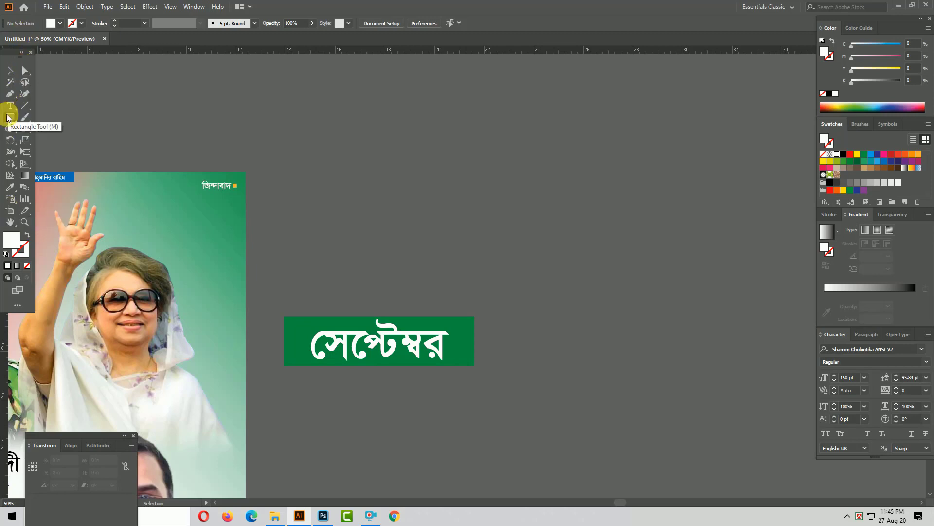
pyautogui.press('l')
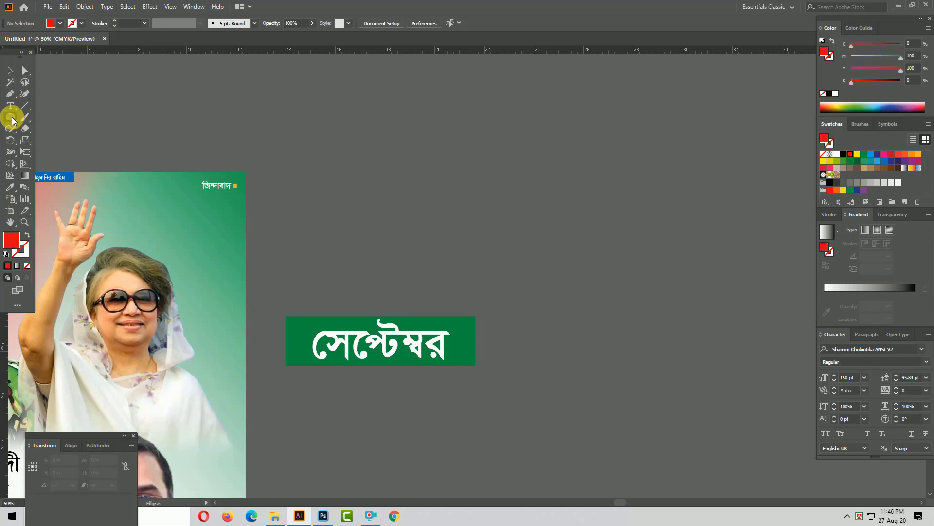
pyautogui.click(11, 120)
pyautogui.click(48, 140)
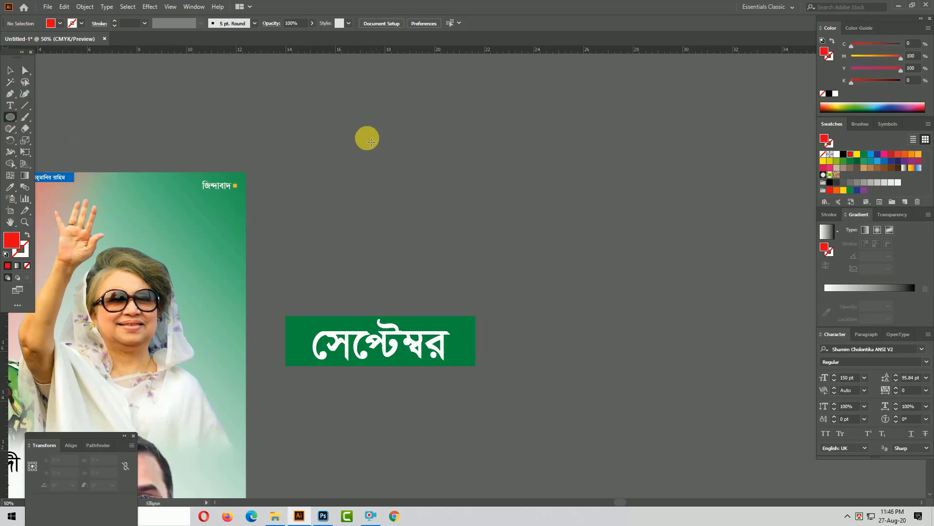
pyautogui.moveTo(366, 136); pyautogui.dragTo(449, 218)
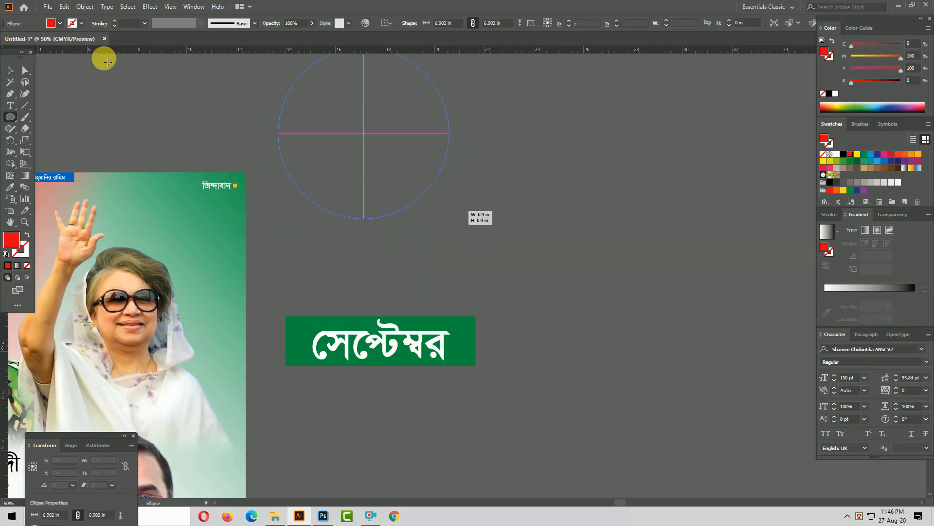
pyautogui.click(9, 71)
pyautogui.moveTo(388, 155); pyautogui.dragTo(487, 207)
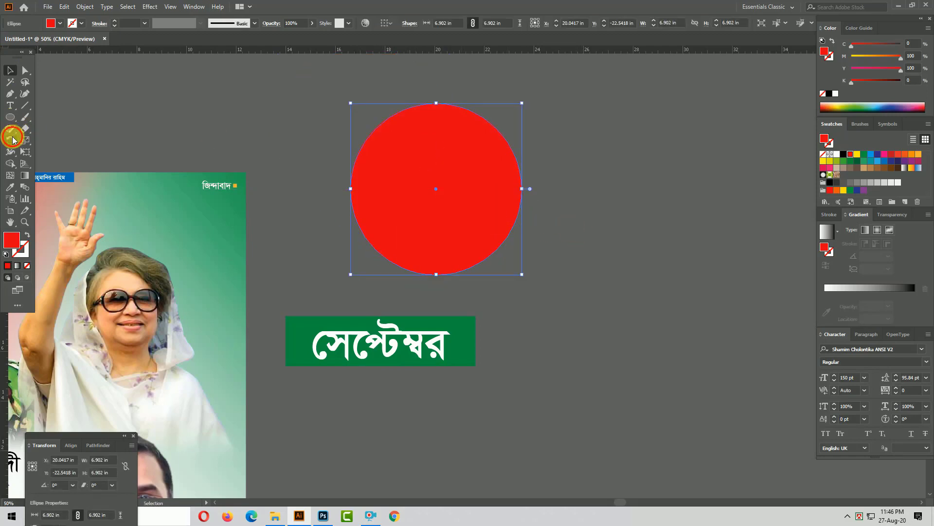
# Copy the red circle in place and shrink the copy concentrically to about 5.6 in across
pyautogui.doubleClick(10, 139)
pyautogui.click(404, 292)
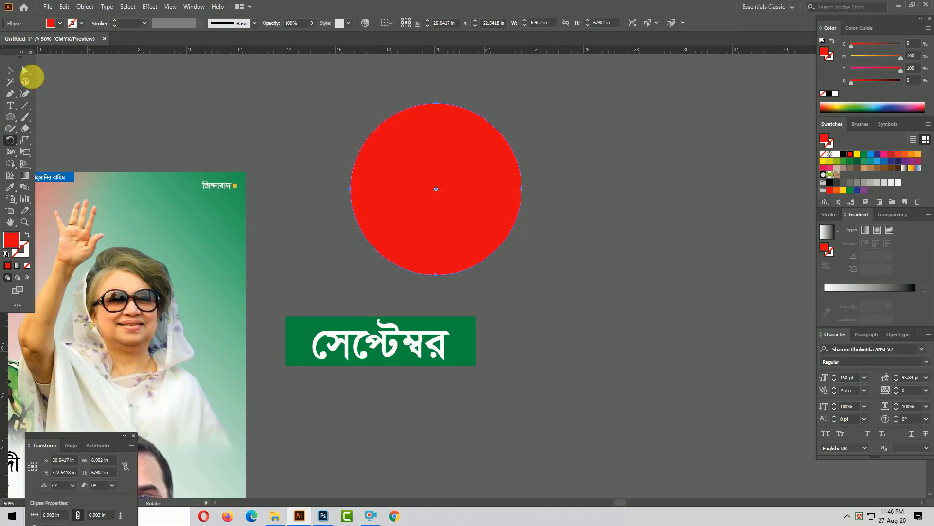
pyautogui.click(9, 70)
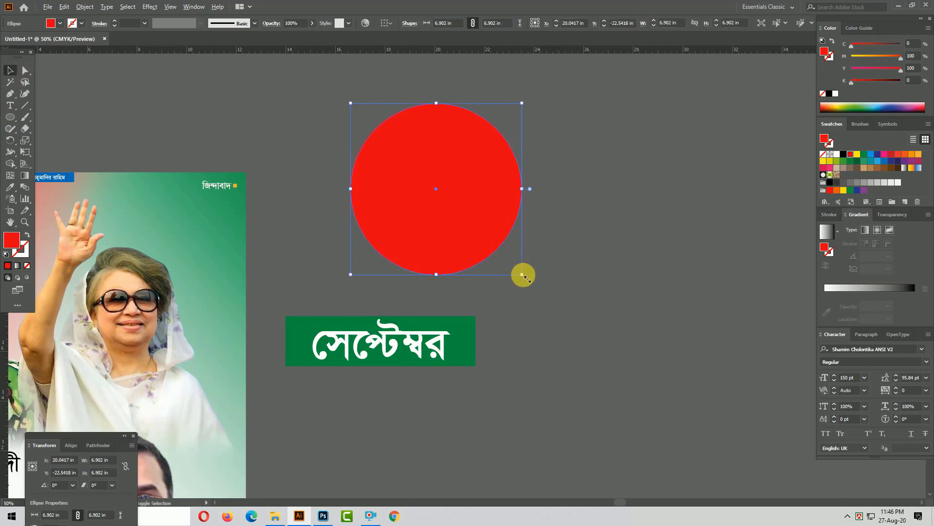
pyautogui.moveTo(528, 279); pyautogui.dragTo(506, 270)
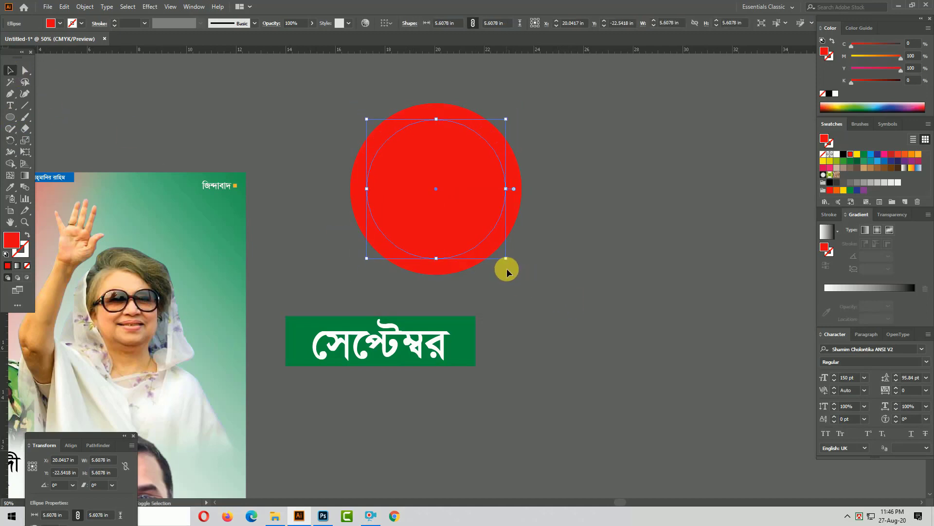
pyautogui.click(535, 238)
# Fill the larger outer circle with orange (C=0 M=35 Y=85 K=0)
pyautogui.click(513, 159)
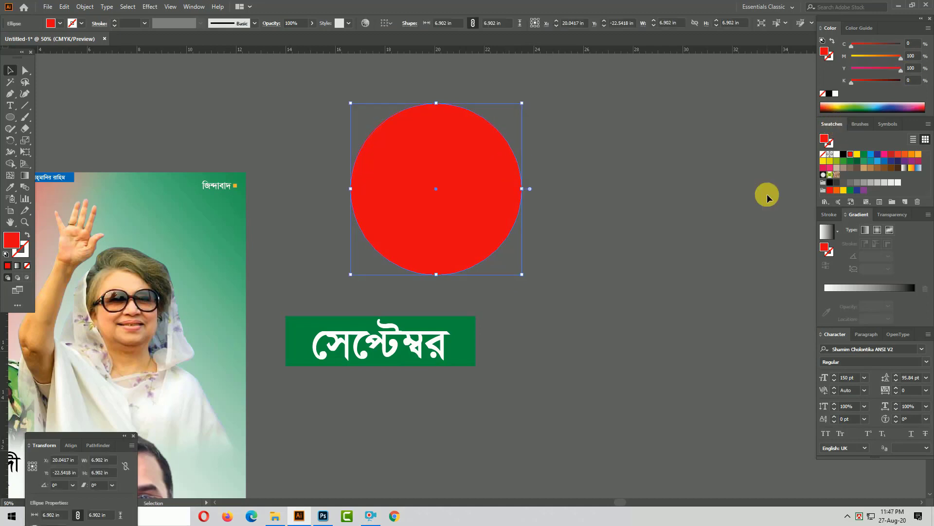
pyautogui.click(919, 154)
pyautogui.click(592, 208)
# Delete the lowest anchor points of both circles so that only their upper halves are left
pyautogui.press('a')
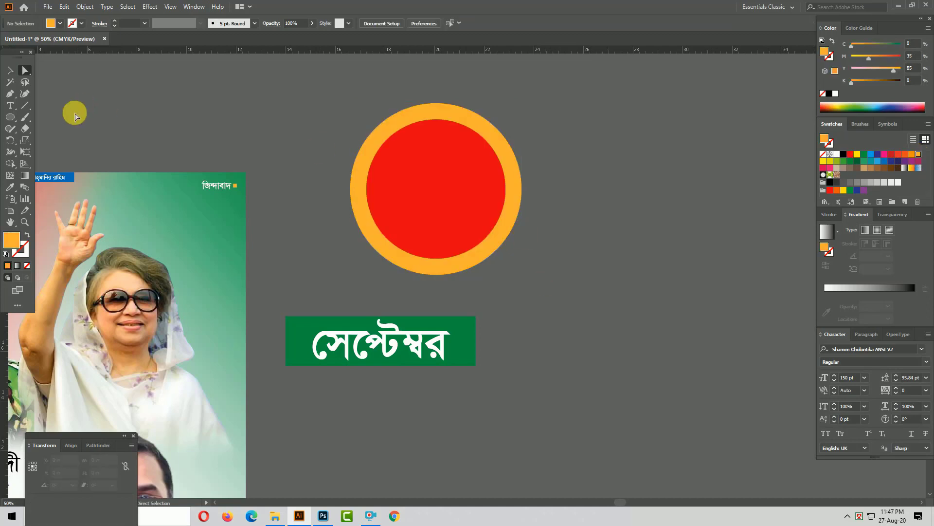
pyautogui.press('Delete')
pyautogui.moveTo(534, 284); pyautogui.dragTo(318, 231)
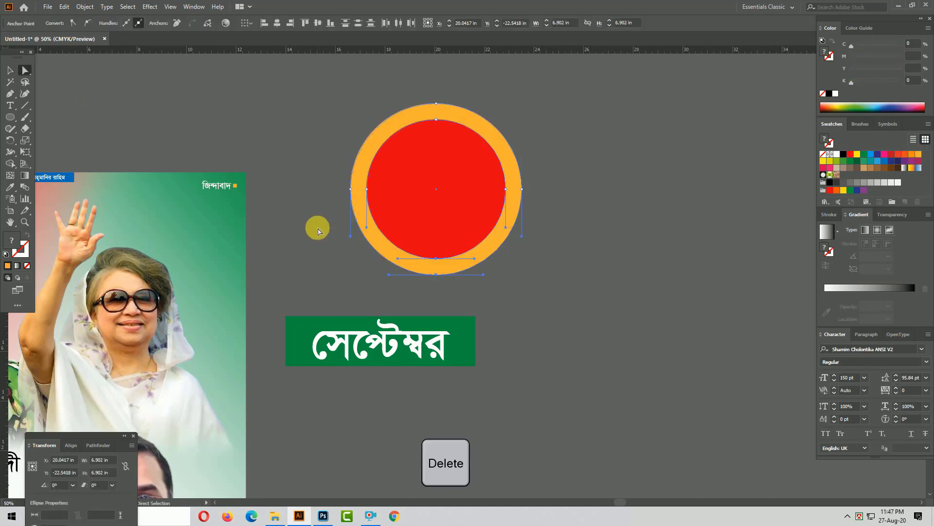
# Move both half-circles onto the green rectangle's upper edge, centred above "সেপ্টেম্বর"
pyautogui.press('v')
pyautogui.click(457, 160)
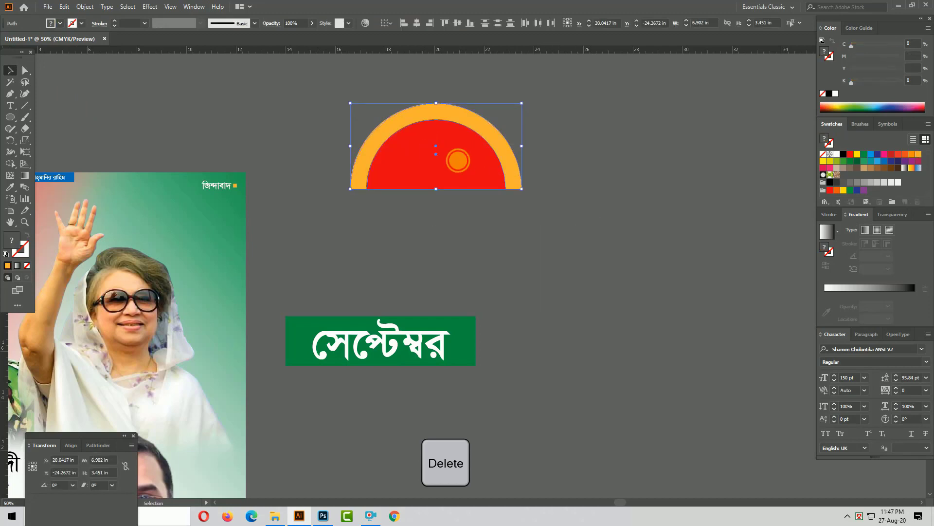
pyautogui.moveTo(458, 160); pyautogui.dragTo(399, 289)
pyautogui.moveTo(403, 291); pyautogui.dragTo(402, 292)
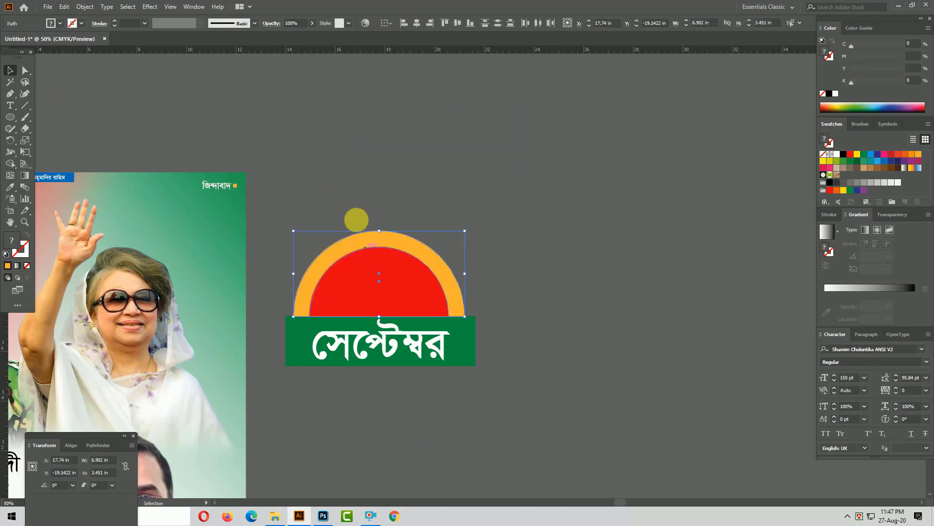
pyautogui.click(424, 413)
# Duplicate the white "সেপ্টেম্বর" text onto the red half-circle and replace the copy's text with "১লা"
pyautogui.moveTo(517, 332); pyautogui.dragTo(549, 325)
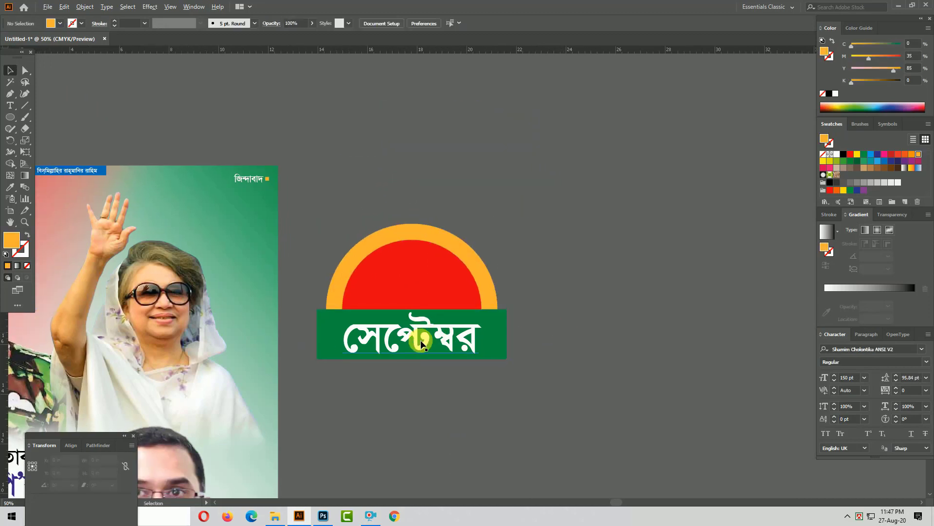
pyautogui.moveTo(417, 333); pyautogui.dragTo(413, 292)
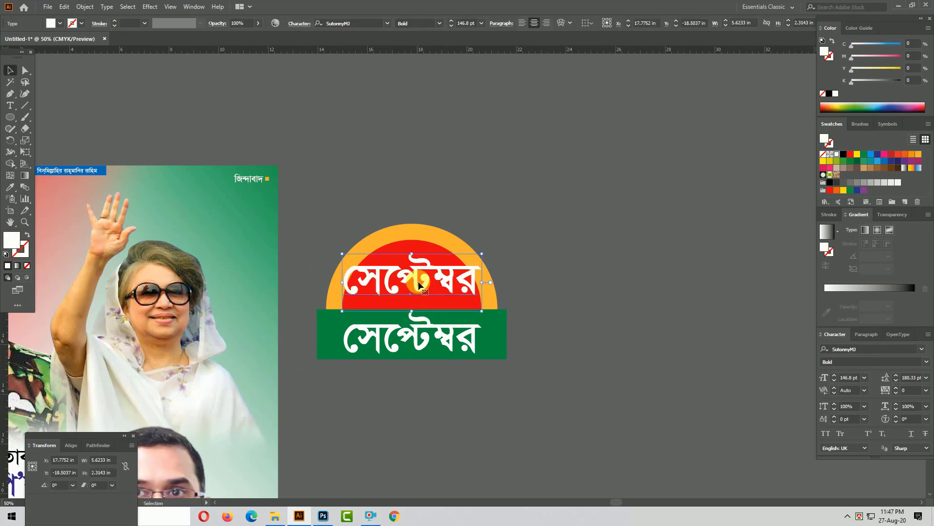
pyautogui.press('Return')
pyautogui.write('1')
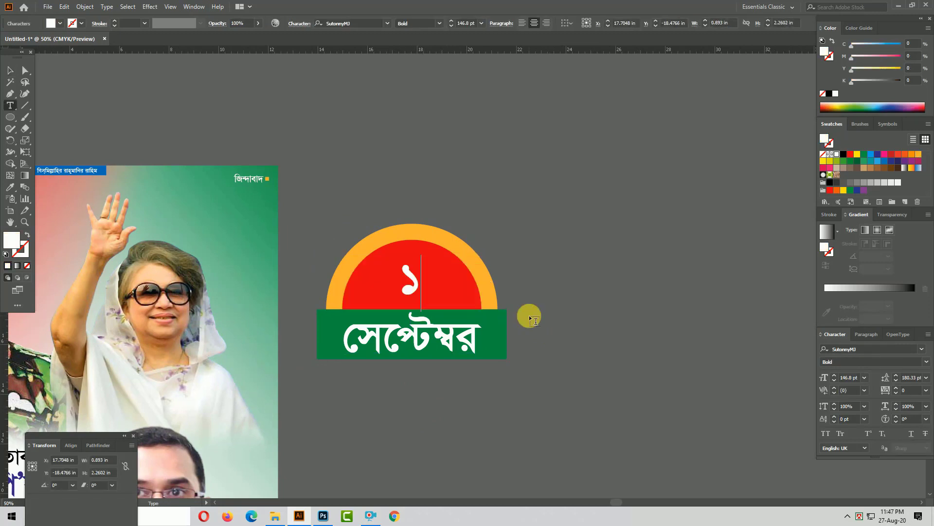
pyautogui.write('jv')
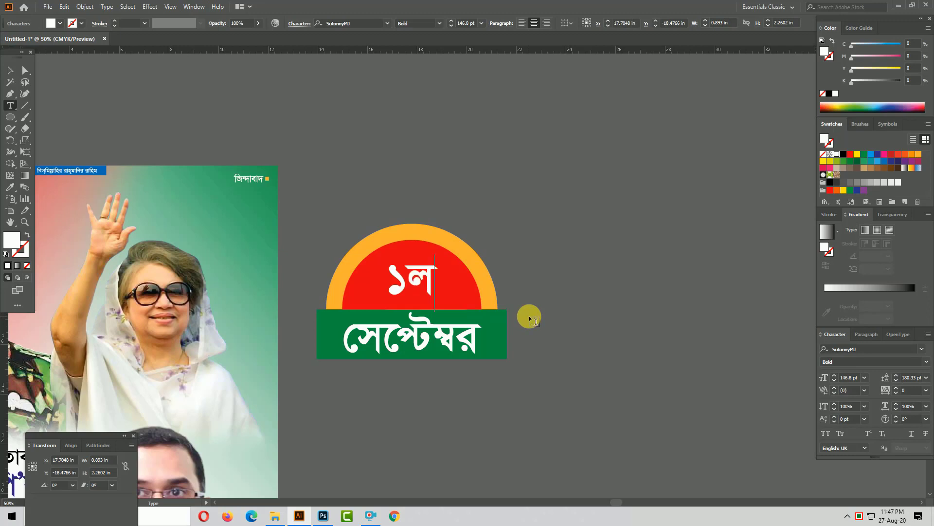
# Set the "লা" part of the date text to 100 pt and enlarge the whole "১লা" text within the red half-circle
pyautogui.hotkey('shift', 'Left')
pyautogui.hotkey('shift', 'Left')
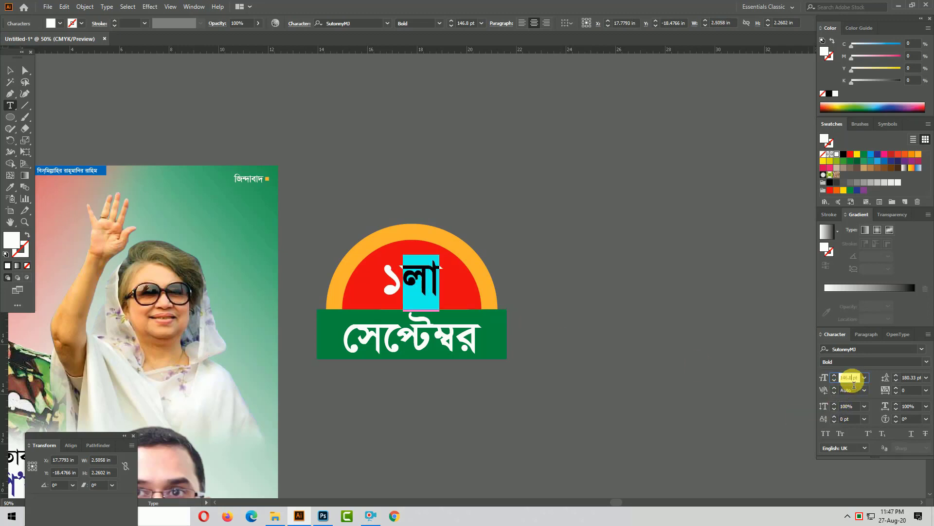
pyautogui.write('100')
pyautogui.press('Return')
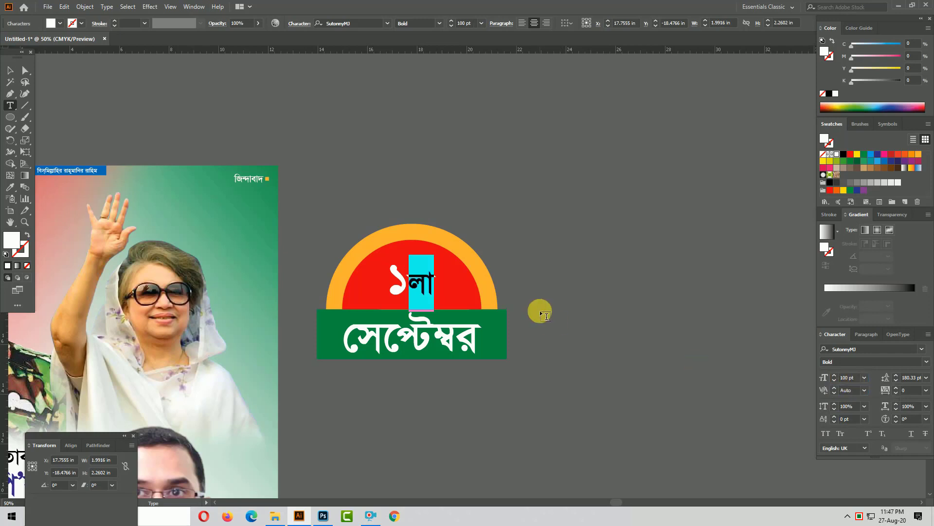
pyautogui.press('Escape')
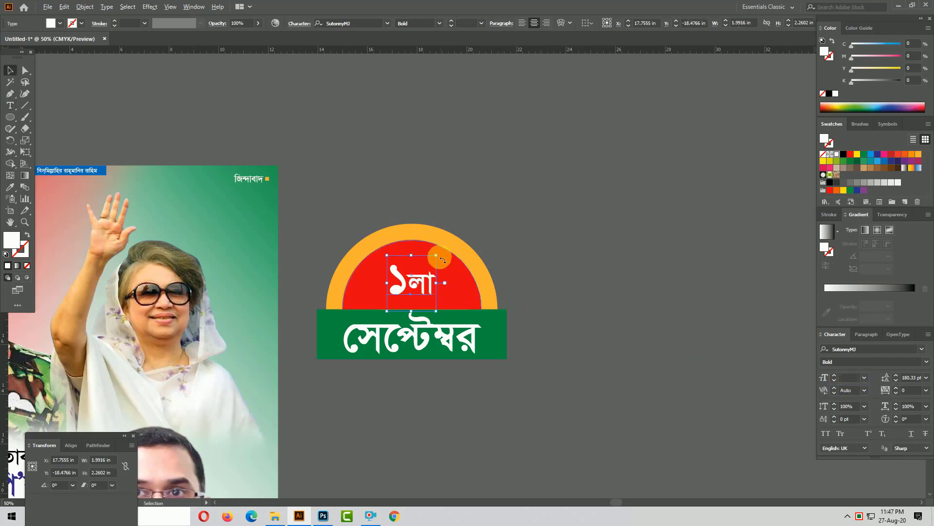
pyautogui.hotkey('ctrl', 'z')
pyautogui.click(525, 301)
pyautogui.click(556, 347)
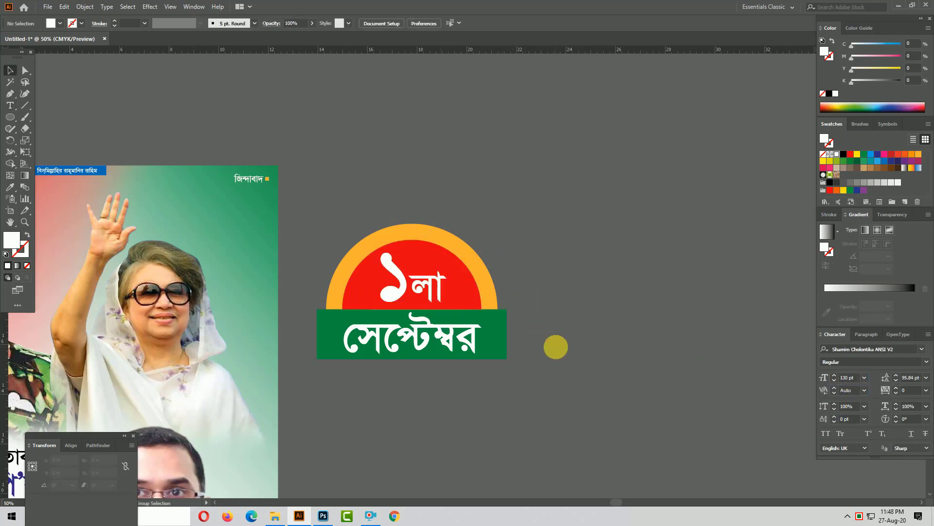
# Group the half-circles, green rectangle and both texts into one date badge
pyautogui.hscroll(-3, 651, 365)
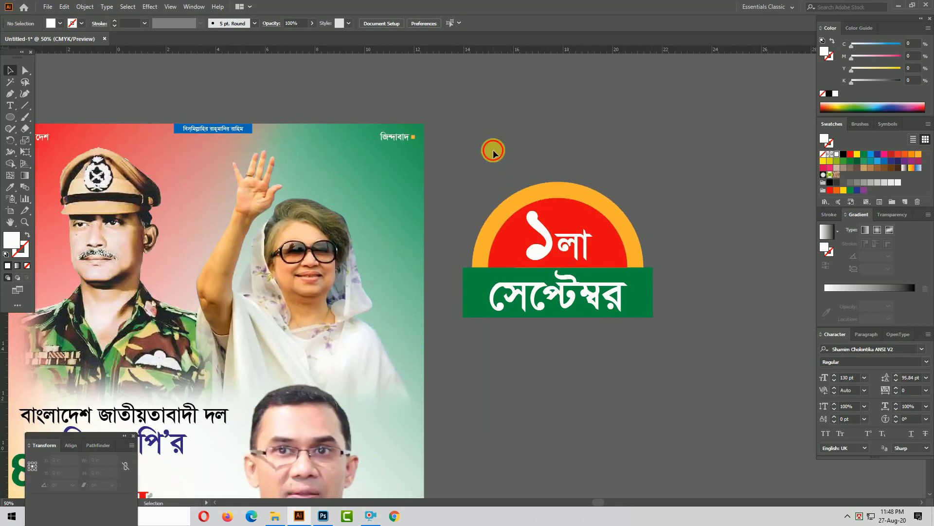
pyautogui.moveTo(493, 149); pyautogui.dragTo(667, 430)
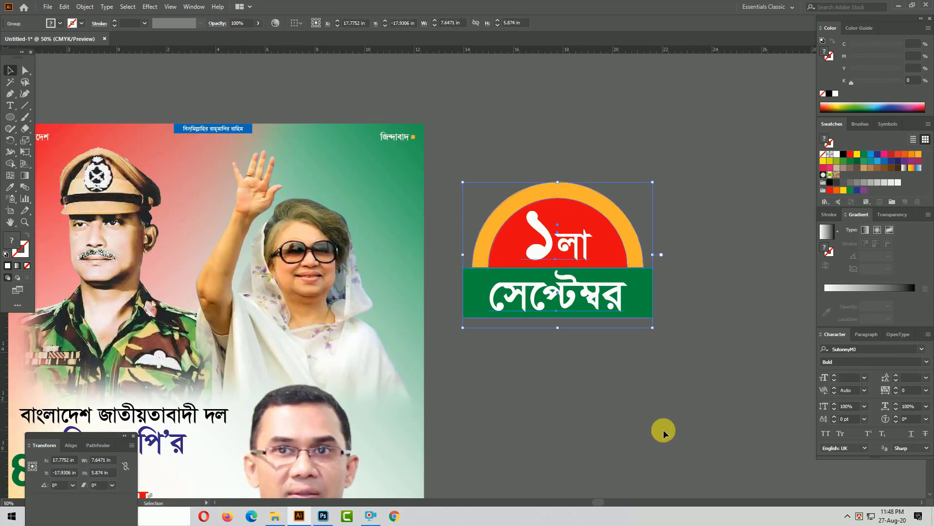
# Scale the date badge down to about 2.4 in wide and place it on the poster's green area below "জিন্দাবাদ"
pyautogui.scroll(-1, 665, 431)
pyautogui.hscroll(-1, 540, 403)
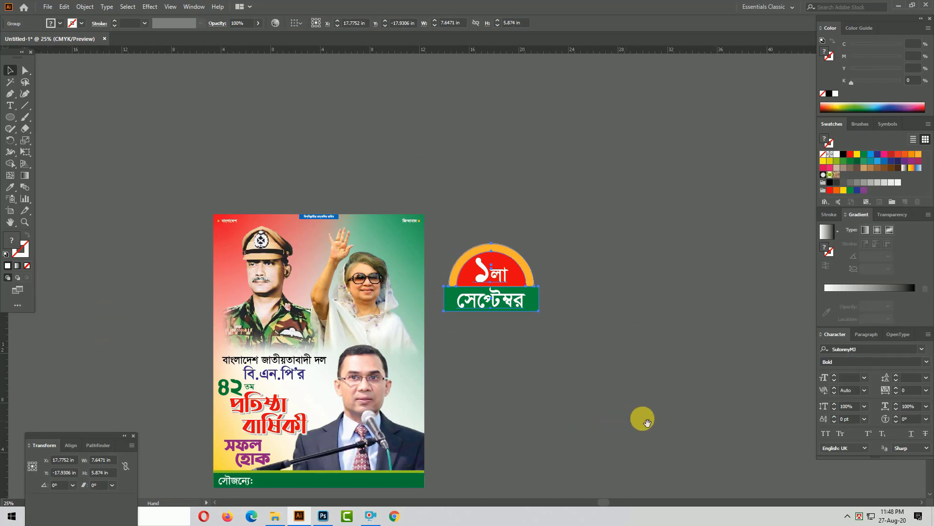
pyautogui.moveTo(536, 312); pyautogui.dragTo(506, 299)
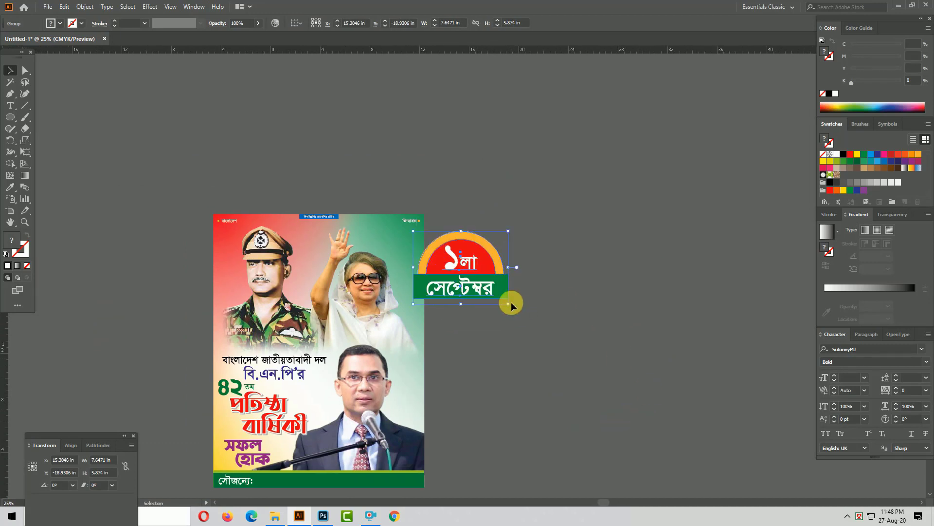
pyautogui.scroll(3, 287, 248)
pyautogui.moveTo(692, 249); pyautogui.dragTo(672, 247)
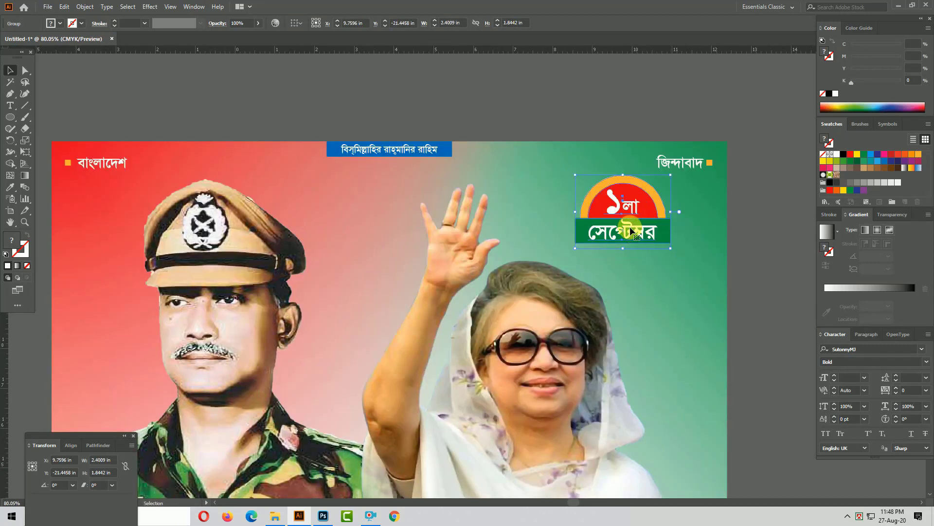
# Try the date badge beneath the blue banner, between the officer's cap and the raised hand
pyautogui.moveTo(629, 225); pyautogui.dragTo(361, 240)
pyautogui.click(360, 248)
pyautogui.click(536, 220)
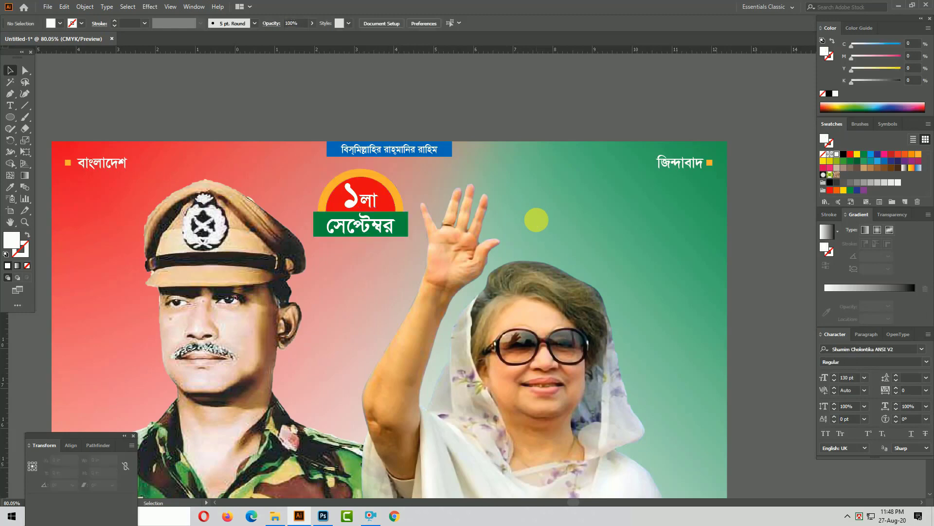
pyautogui.hotkey('ctrl', '-')
pyautogui.hotkey('ctrl', '-')
pyautogui.scroll(-3, 562, 242)
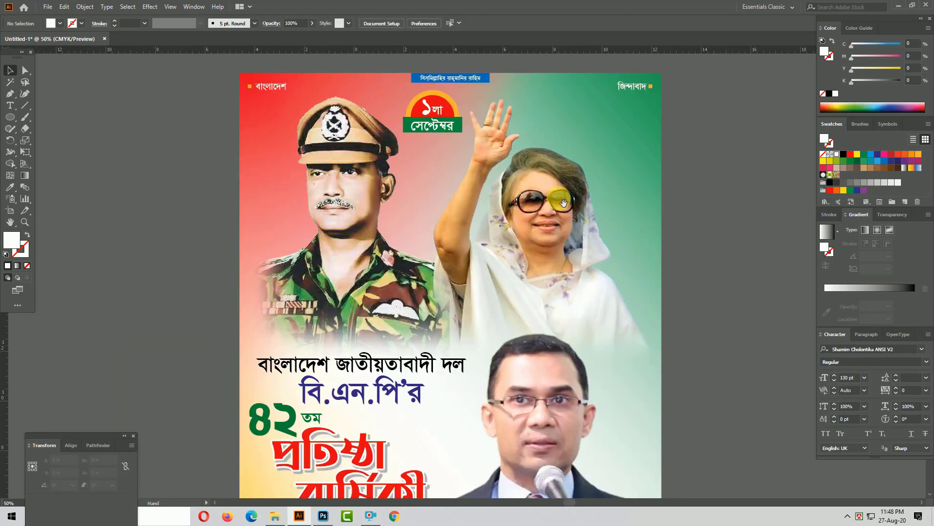
# Move the date badge to the green area below "জিন্দাবাদ", above the woman's portrait, and deselect it
pyautogui.hotkey('ctrl', '-')
pyautogui.click(559, 160)
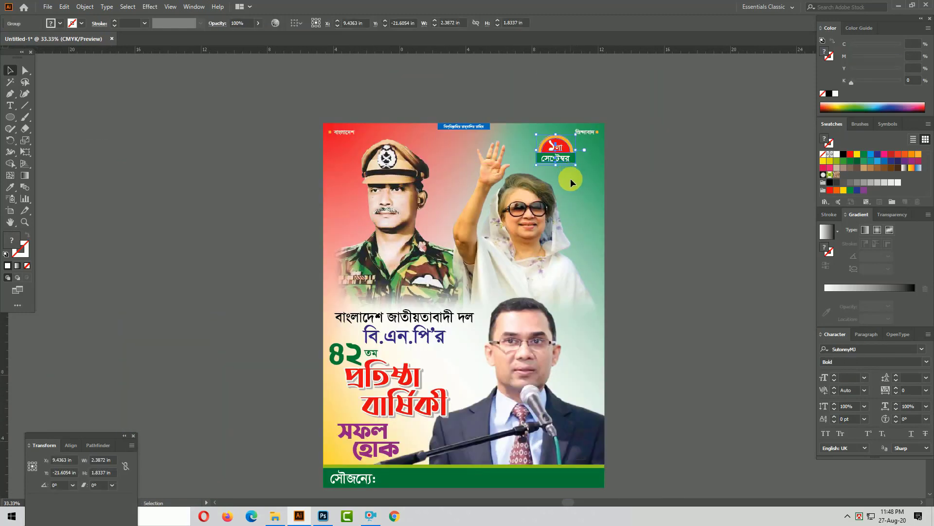
pyautogui.click(570, 179)
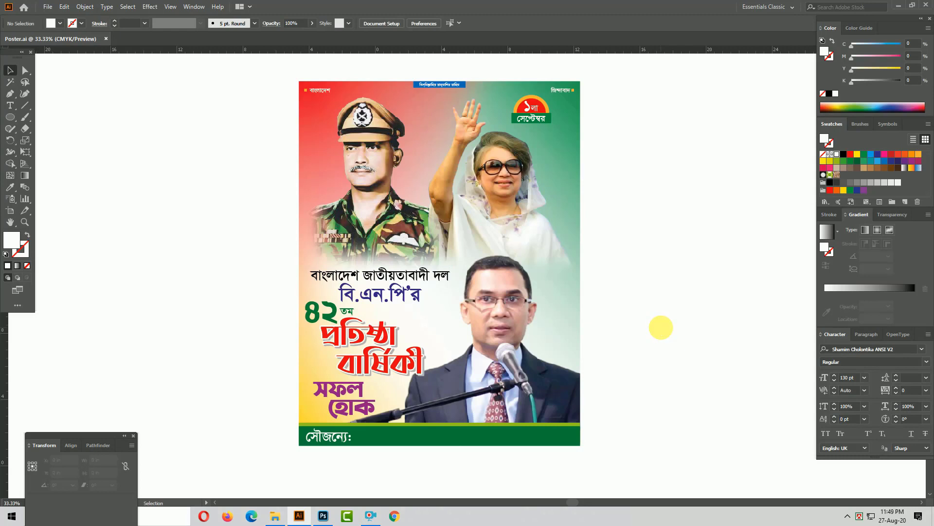
# Remove the dots from the blue party-name heading so it reads "বিএনপি'র"
pyautogui.doubleClick(360, 300)
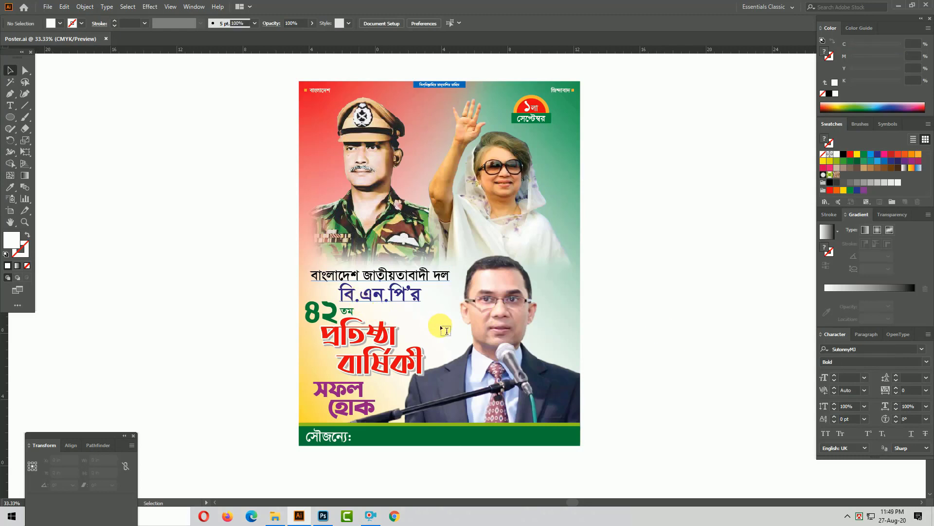
pyautogui.press('BackSpace')
pyautogui.press('Right')
pyautogui.press('Right')
pyautogui.press('Delete')
pyautogui.press('Escape')
pyautogui.click(609, 221)
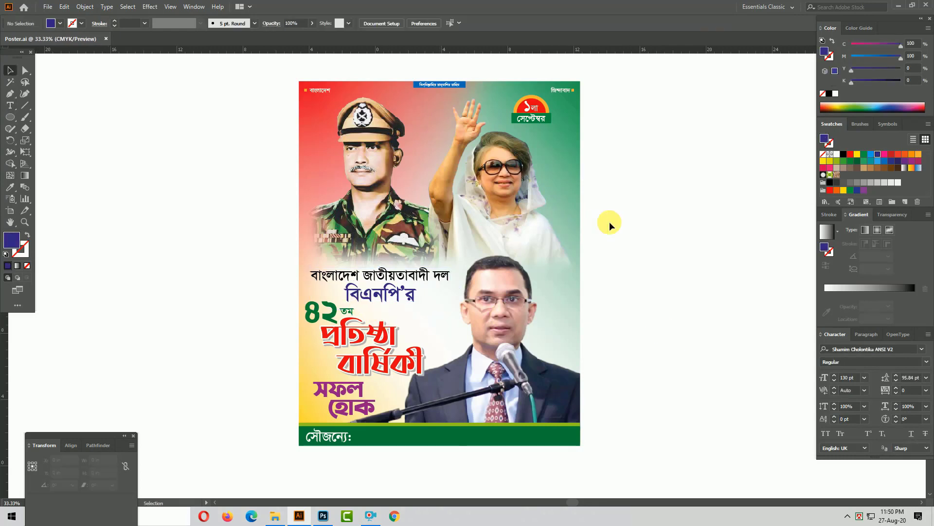